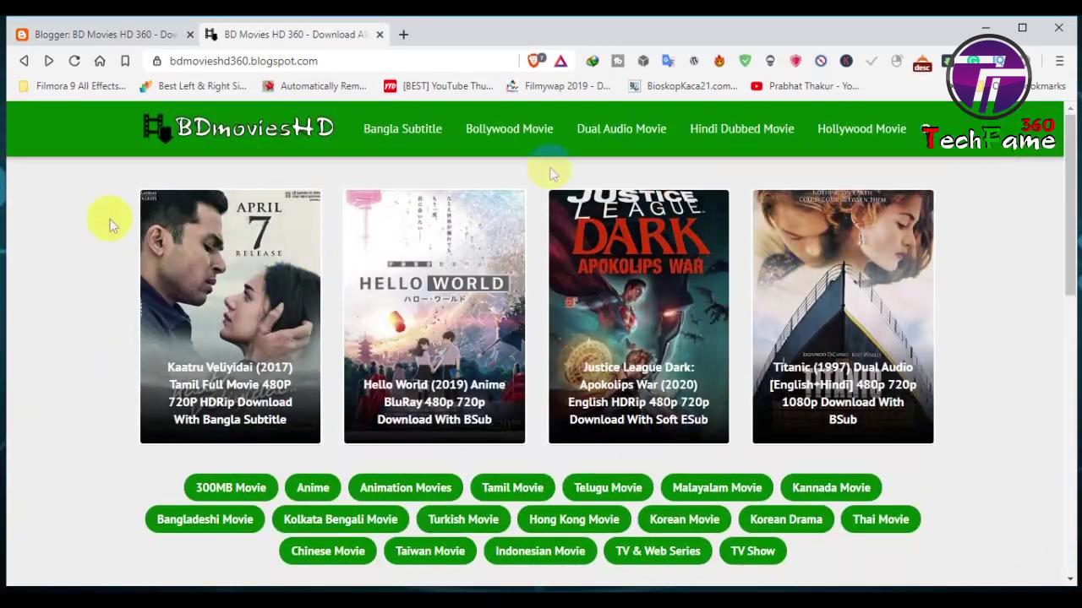
- Look over the movie blog's home page, including the featured posters, category links and recent posts
{"action": "scroll", "coordinate": [448, 253], "scroll_direction": "down", "scroll_amount": 5}
{"action": "scroll", "coordinate": [425, 273], "scroll_direction": "down", "scroll_amount": 2}
{"action": "scroll", "coordinate": [345, 229], "scroll_direction": "up", "scroll_amount": 8}
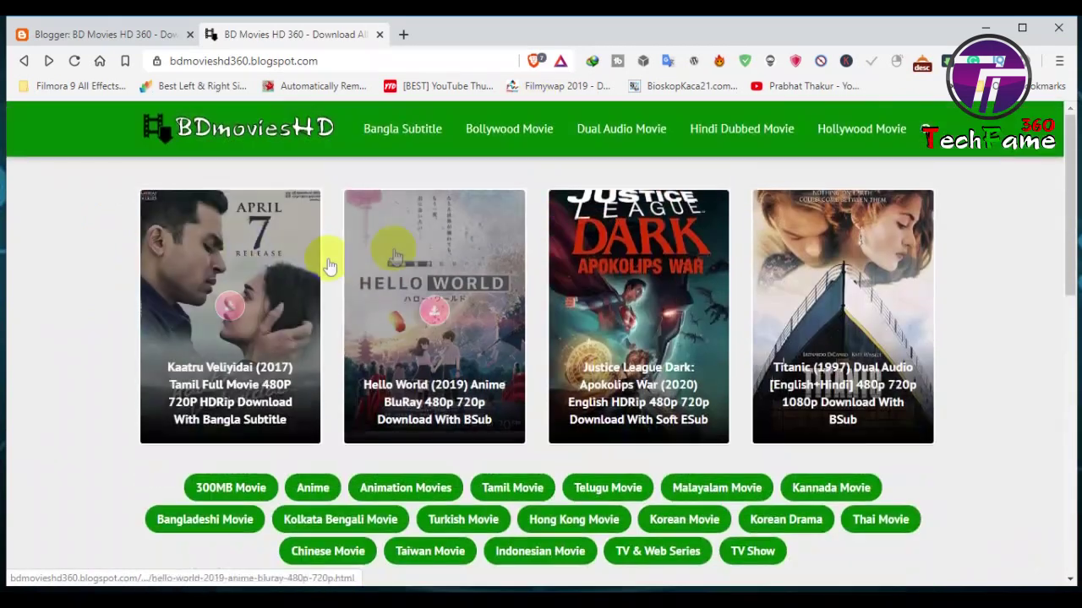
{"action": "left_click", "coordinate": [582, 315]}
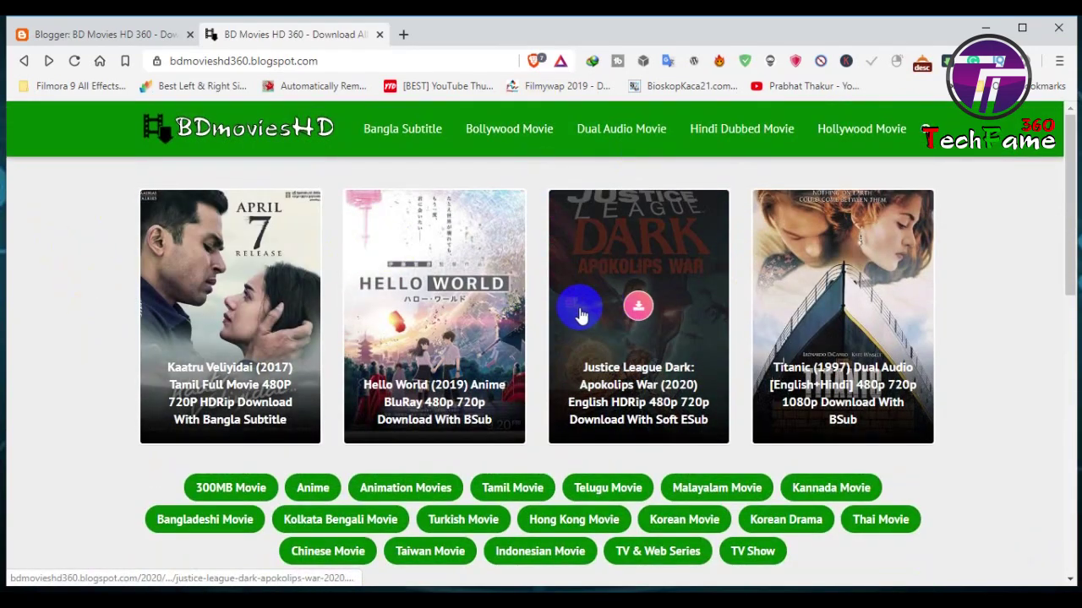
{"action": "left_click", "coordinate": [1036, 30]}
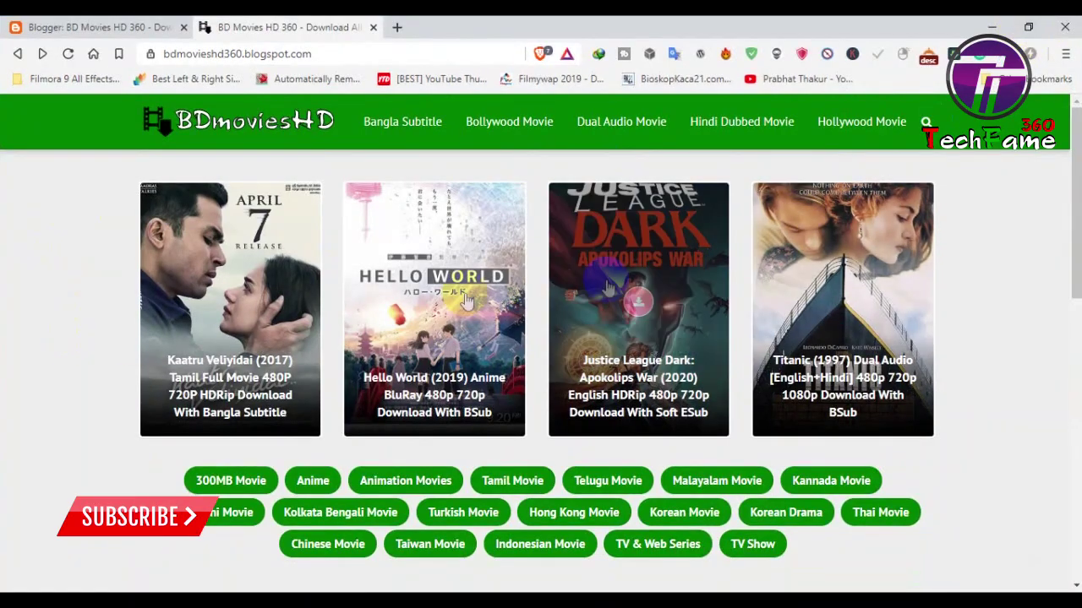
{"action": "scroll", "coordinate": [829, 310], "scroll_direction": "down", "scroll_amount": 3}
{"action": "scroll", "coordinate": [829, 310], "scroll_direction": "down", "scroll_amount": 5}
{"action": "scroll", "coordinate": [737, 371], "scroll_direction": "up", "scroll_amount": 2}
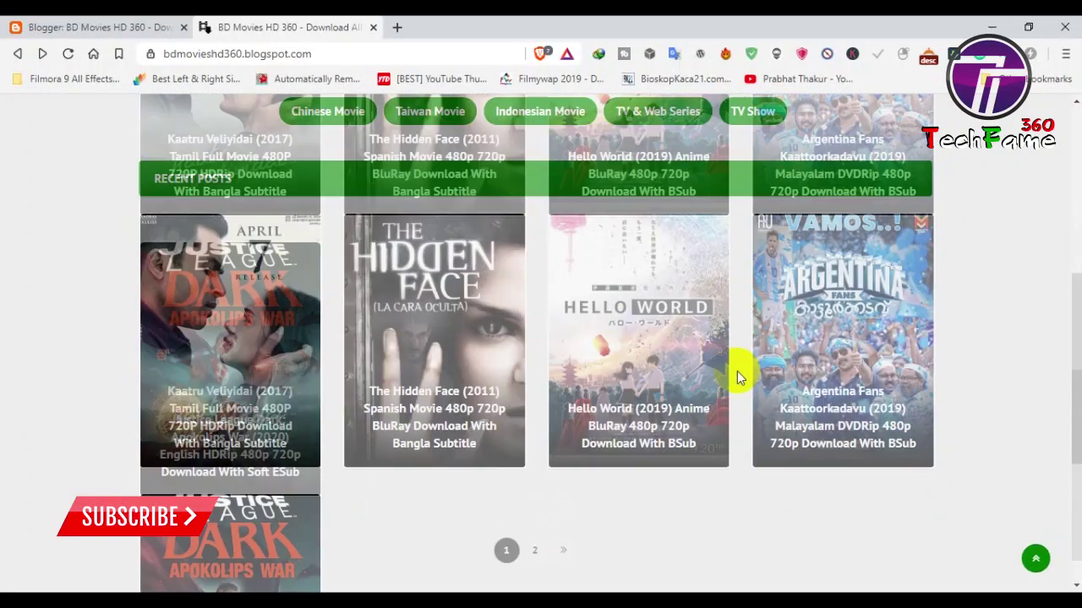
{"action": "scroll", "coordinate": [736, 371], "scroll_direction": "up", "scroll_amount": 10}
- Switch to the Blogger dashboard and open the blog's Basic settings
{"action": "key", "text": "ctrl+shift+Tab"}
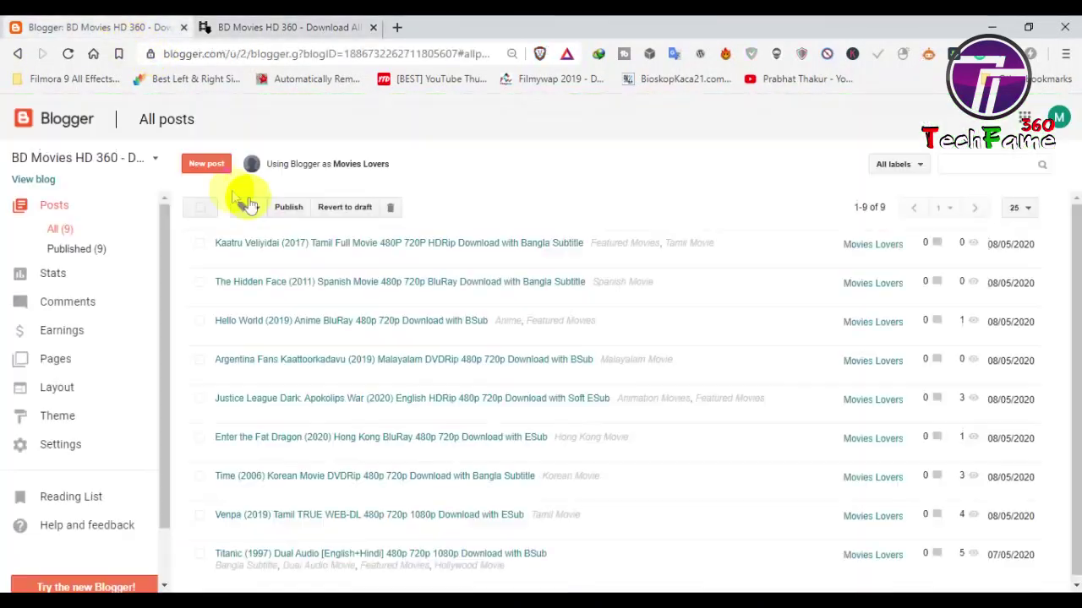
{"action": "left_click", "coordinate": [71, 452]}
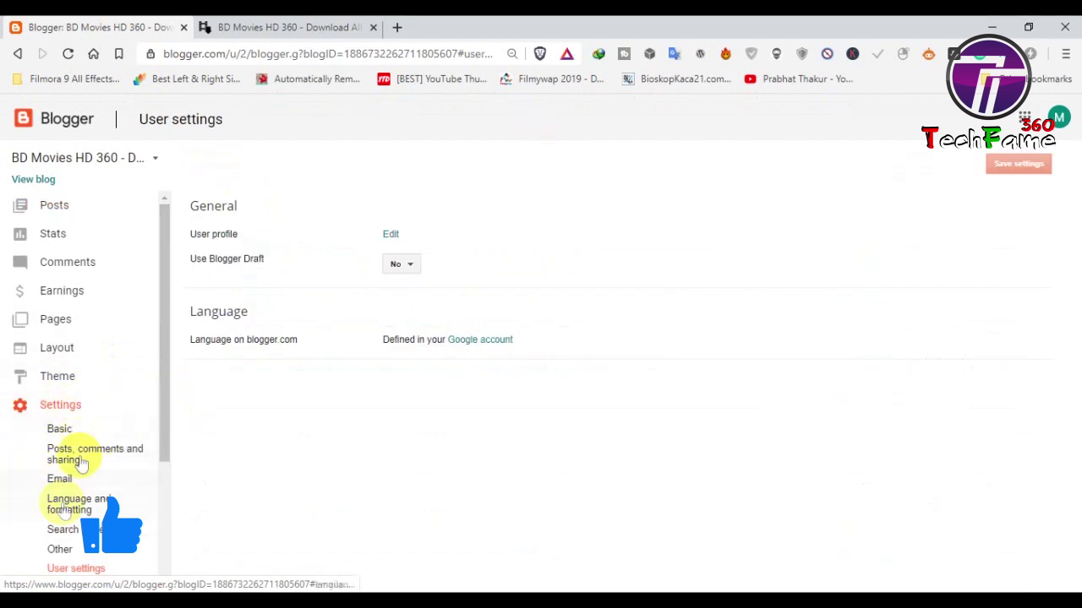
{"action": "left_click", "coordinate": [72, 432]}
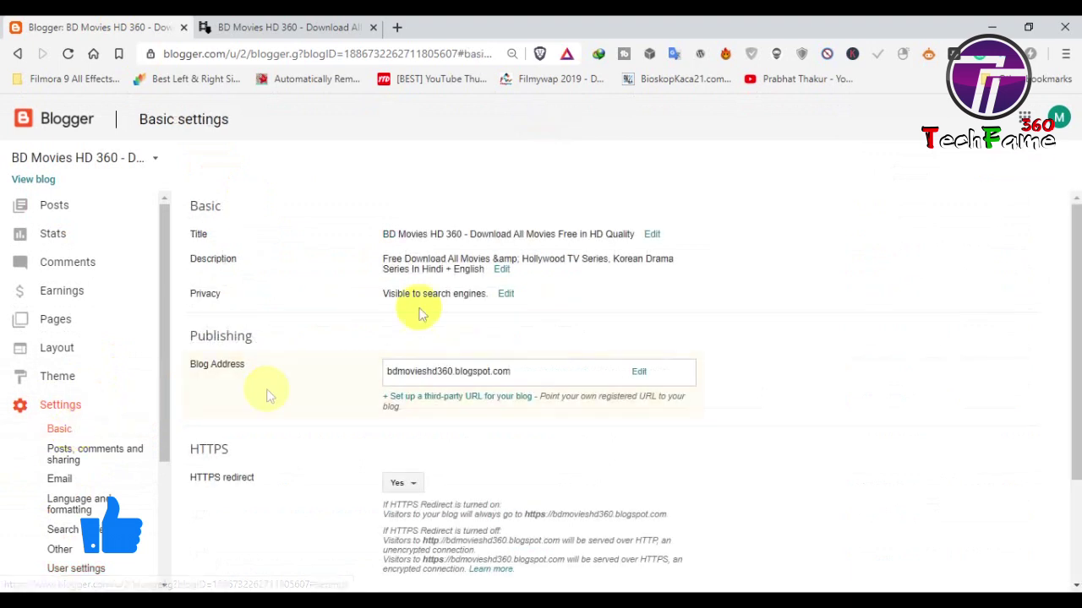
- Inspect the editing fields for the blog's title and description, leaving each without saving
{"action": "left_click", "coordinate": [652, 235]}
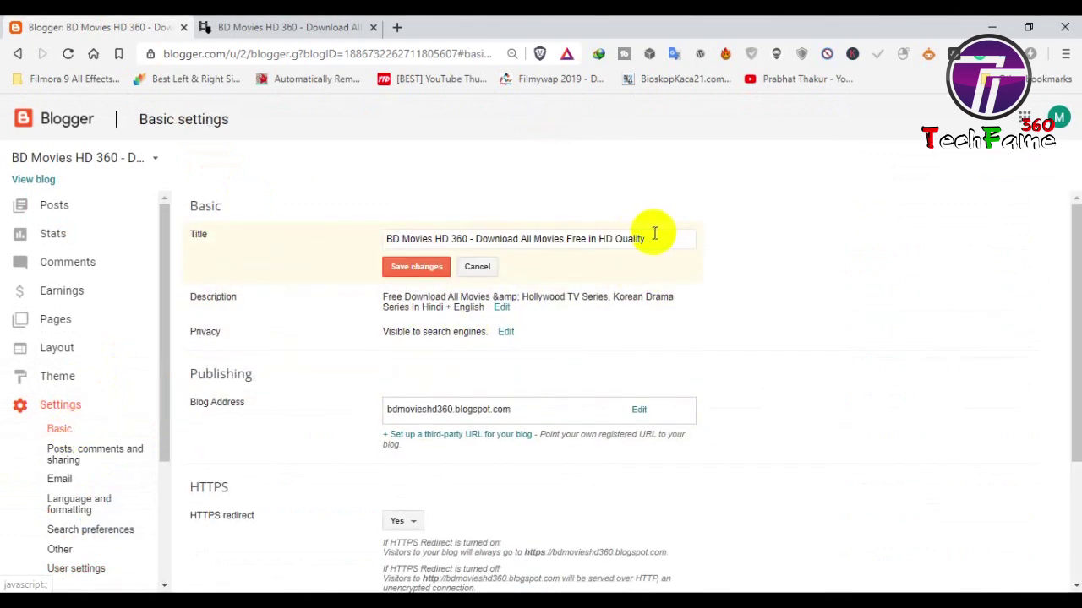
{"action": "left_click", "coordinate": [523, 239]}
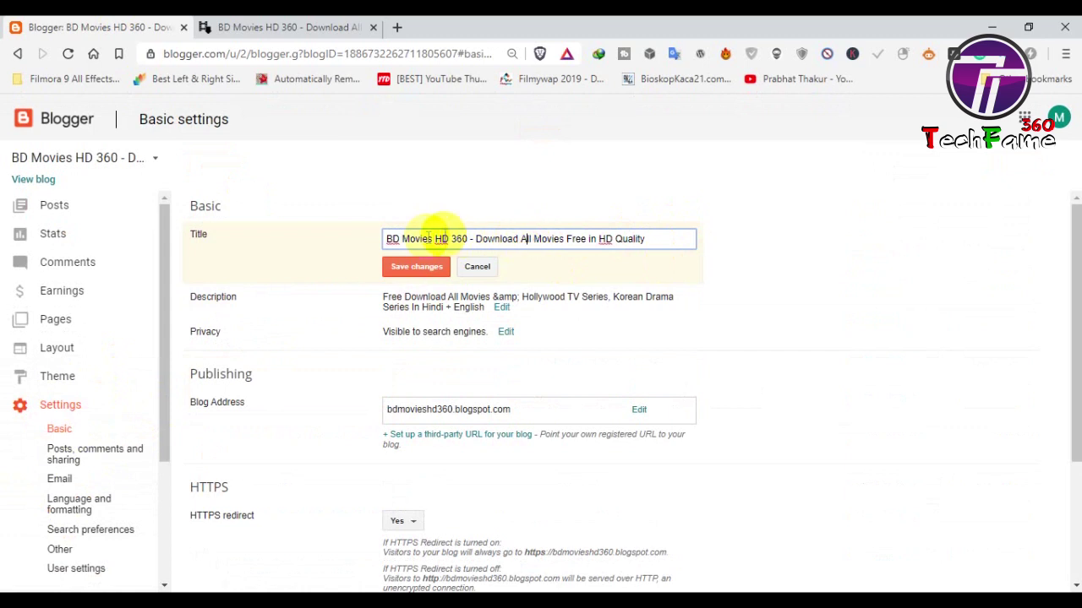
{"action": "left_click", "coordinate": [476, 267]}
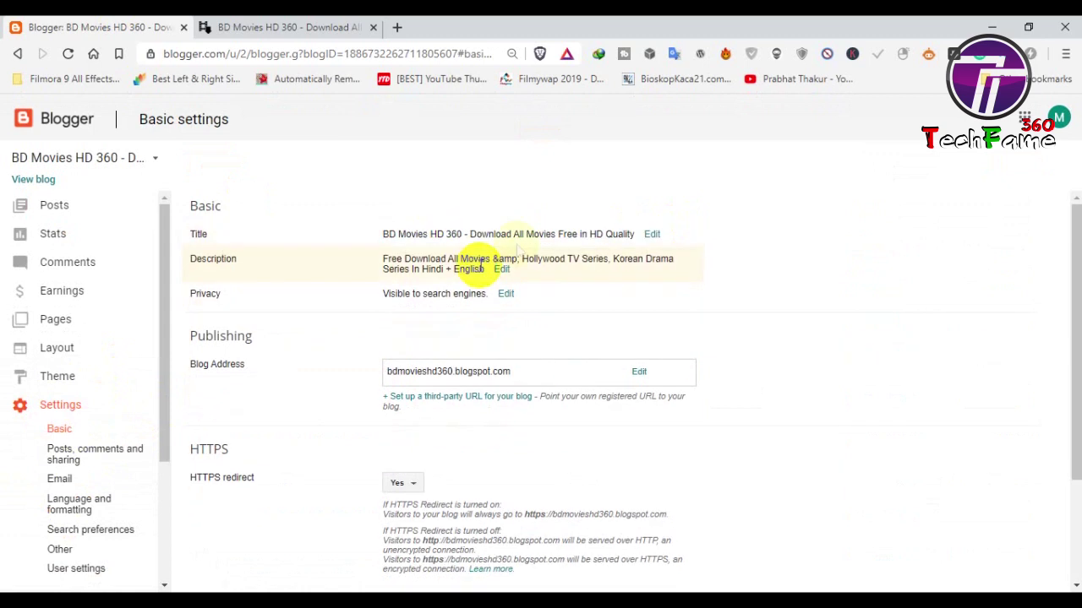
{"action": "left_click", "coordinate": [652, 235]}
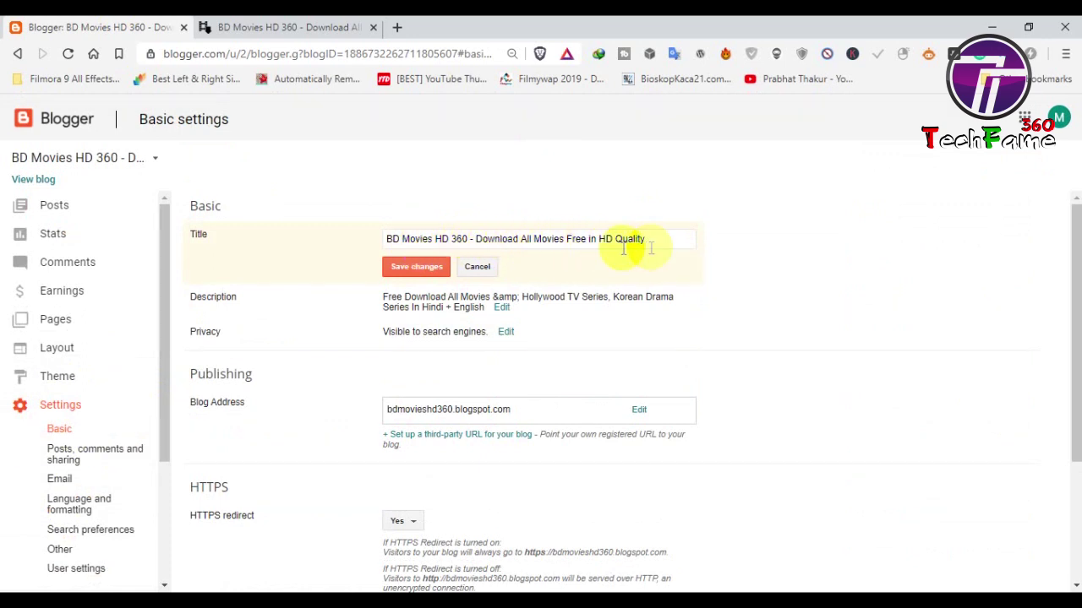
{"action": "left_click", "coordinate": [476, 267]}
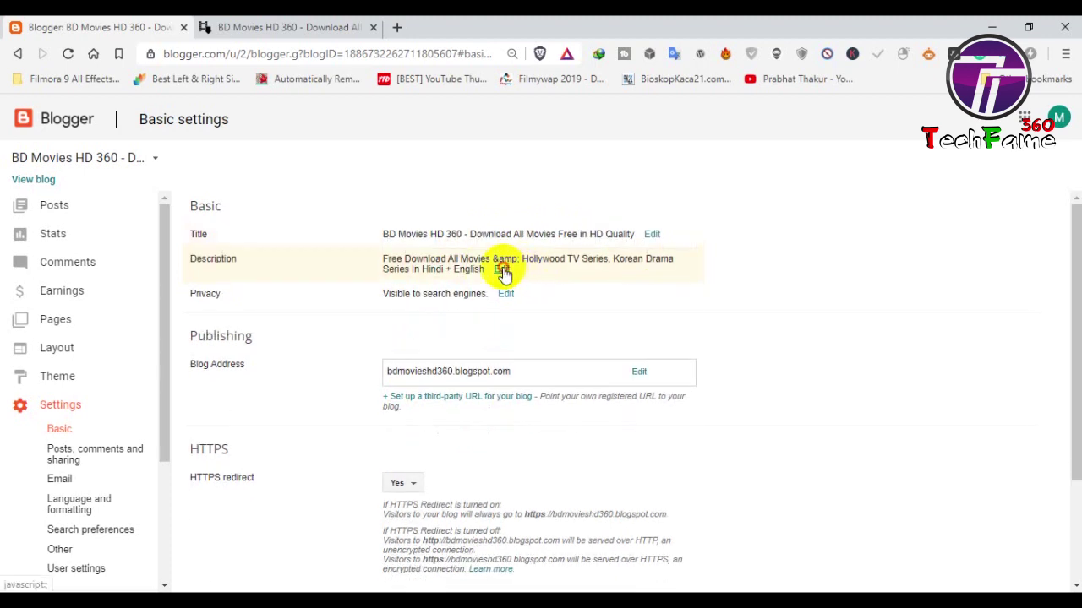
{"action": "left_click", "coordinate": [503, 271]}
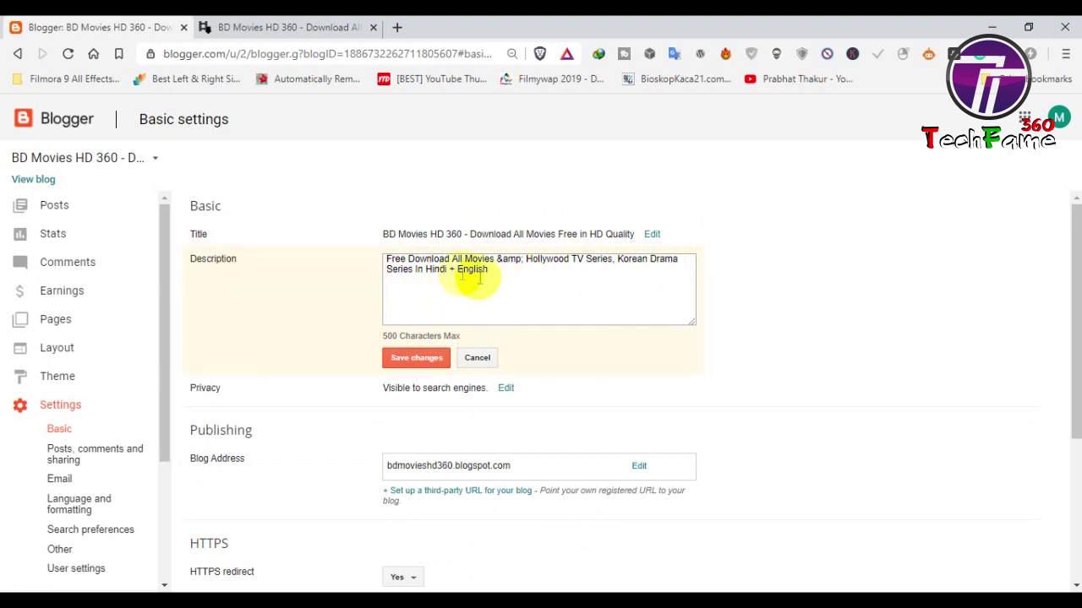
{"action": "left_click", "coordinate": [477, 360]}
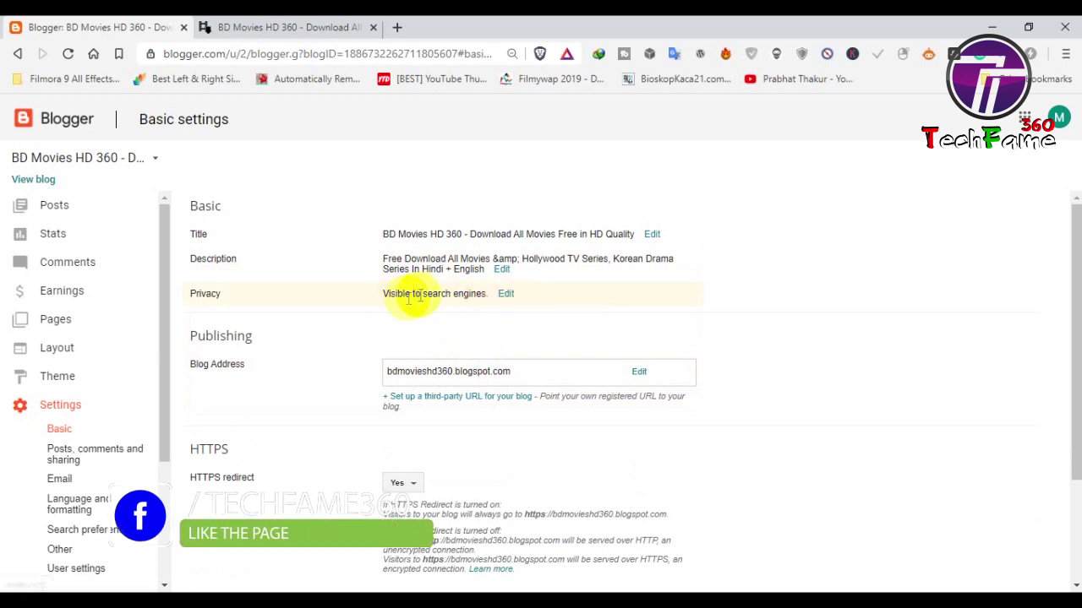
- Save the privacy setting with search engines allowed to find the blog, and keep HTTPS redirect at Yes
{"action": "left_click", "coordinate": [504, 296]}
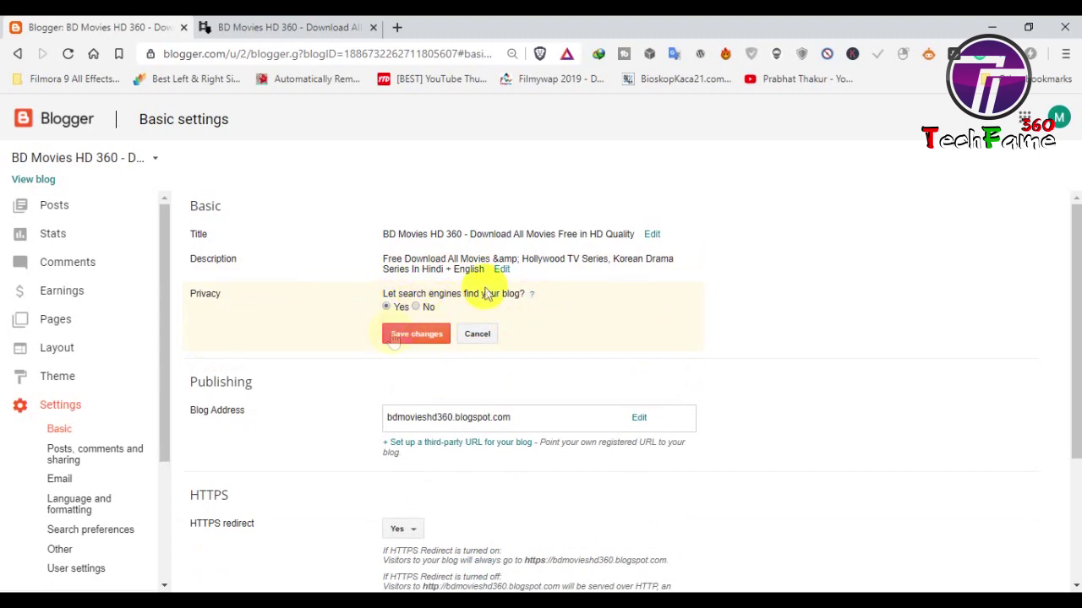
{"action": "left_click", "coordinate": [408, 342]}
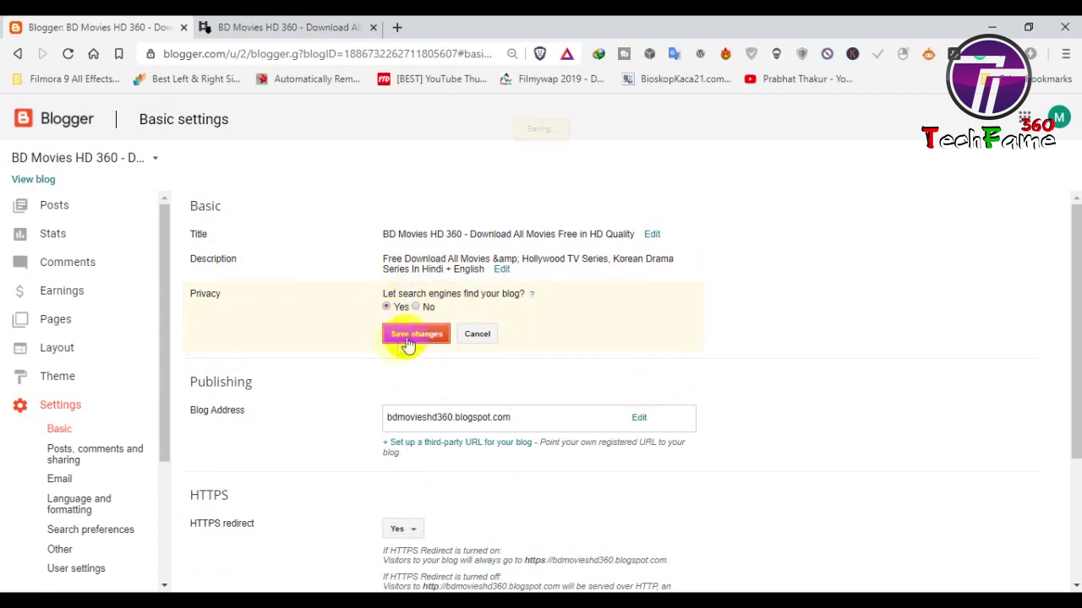
{"action": "scroll", "coordinate": [321, 362], "scroll_direction": "down", "scroll_amount": 3}
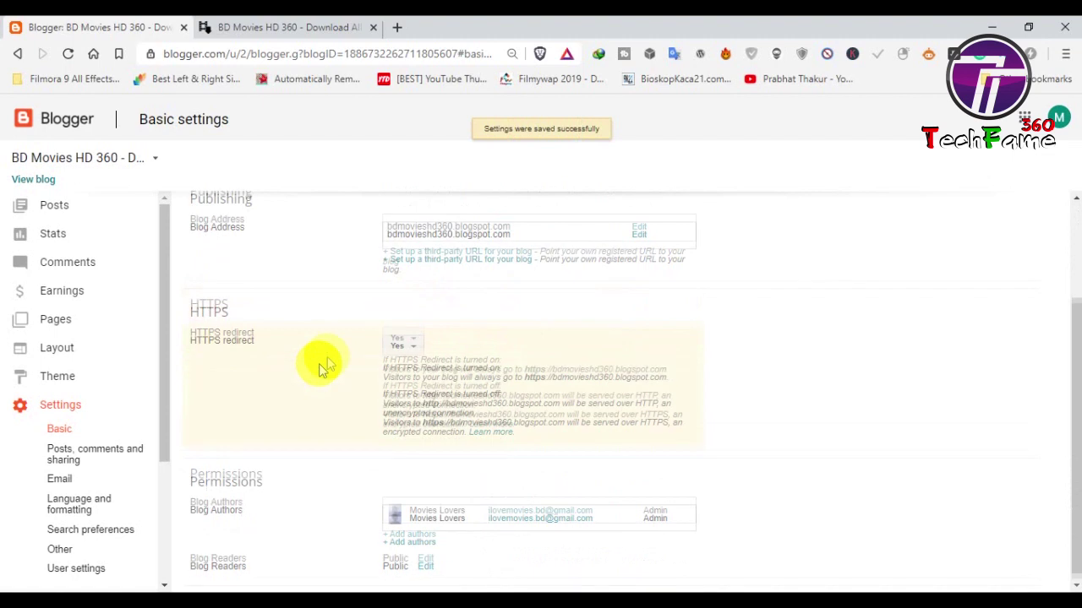
{"action": "left_click", "coordinate": [393, 340]}
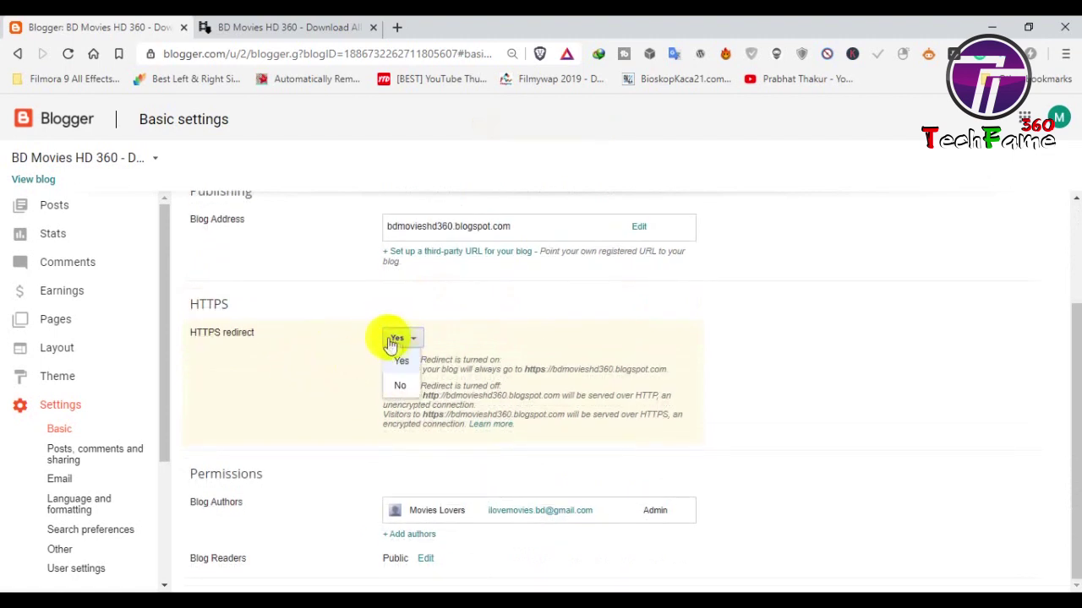
{"action": "left_click", "coordinate": [397, 343]}
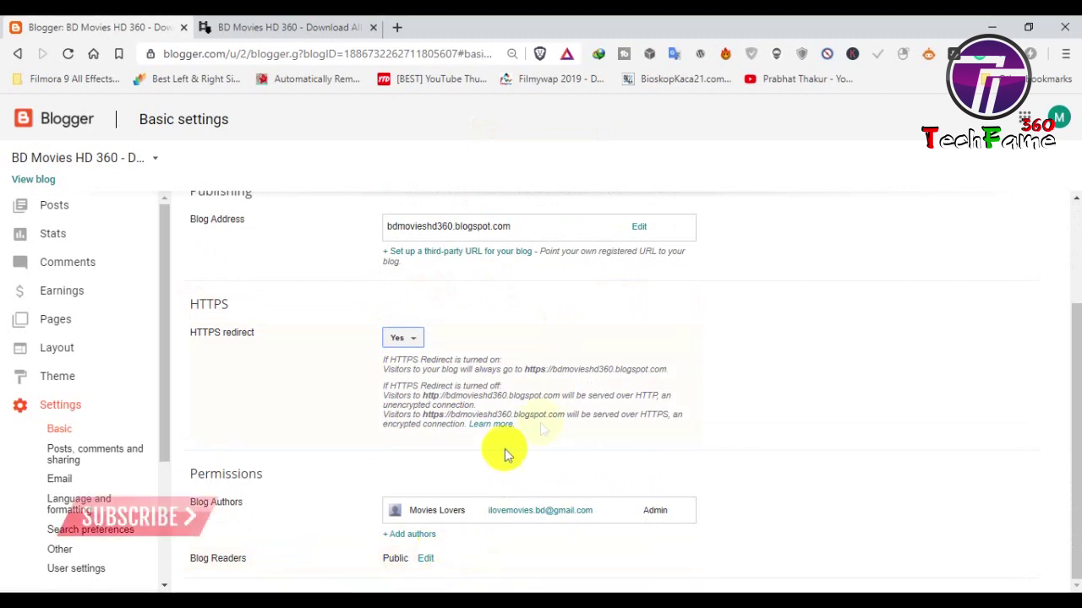
- Open the Posts, comments and sharing settings and locate the limit for posts shown on the main page
{"action": "scroll", "coordinate": [491, 455], "scroll_direction": "up", "scroll_amount": 3}
{"action": "scroll", "coordinate": [521, 473], "scroll_direction": "down", "scroll_amount": 2}
{"action": "scroll", "coordinate": [526, 474], "scroll_direction": "up", "scroll_amount": 2}
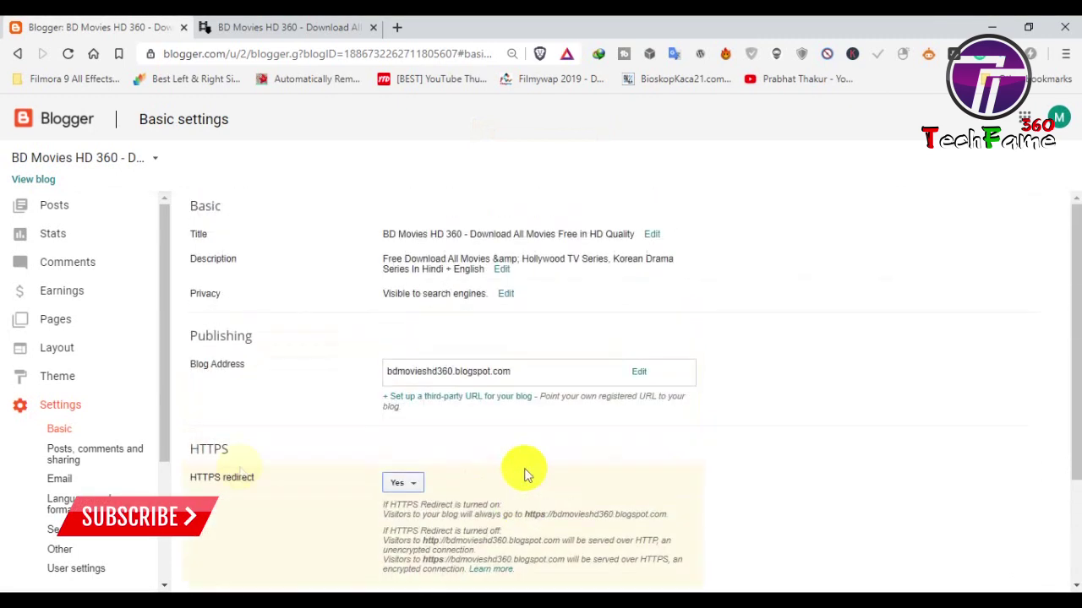
{"action": "left_click", "coordinate": [85, 454]}
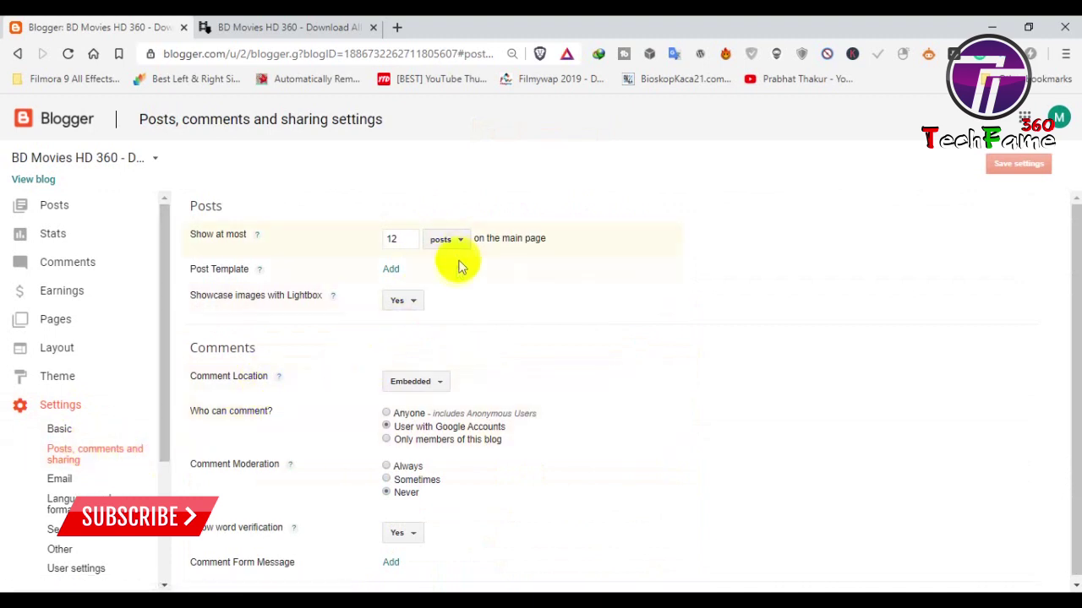
{"action": "left_click_drag", "start_coordinate": [203, 239], "coordinate": [293, 242]}
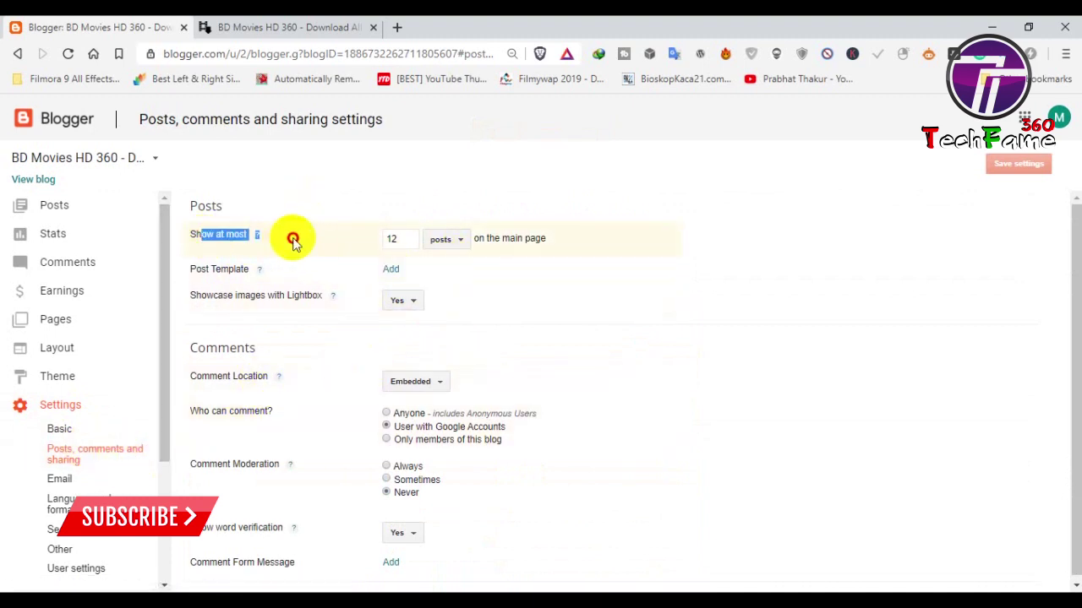
- Examine how the recent posts are listed on the live blog's main page
{"action": "left_click", "coordinate": [249, 27]}
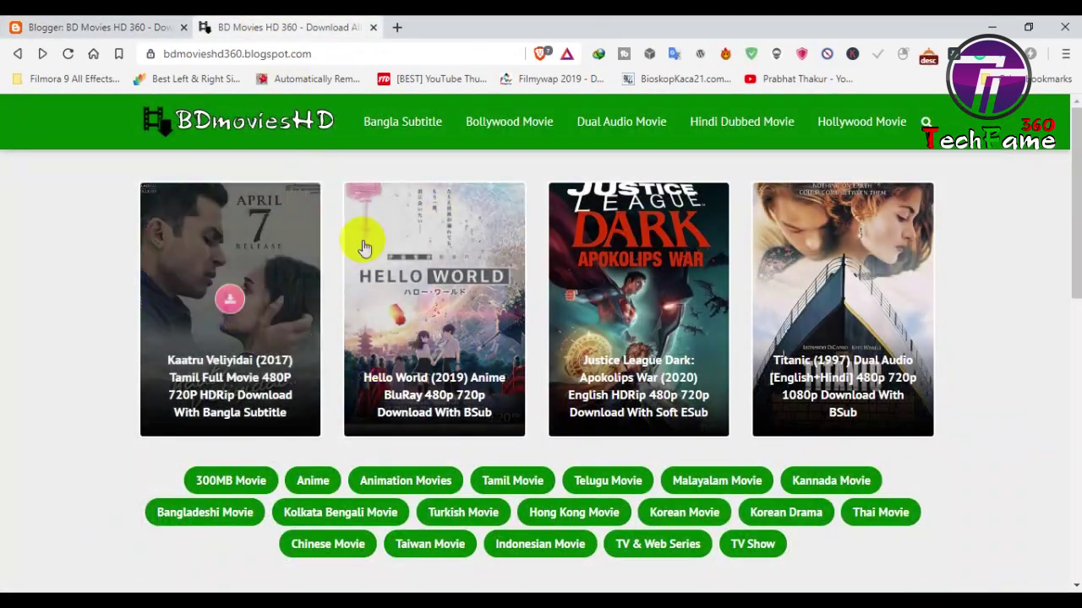
{"action": "scroll", "coordinate": [363, 246], "scroll_direction": "down", "scroll_amount": 5}
{"action": "scroll", "coordinate": [495, 301], "scroll_direction": "down", "scroll_amount": 2}
{"action": "scroll", "coordinate": [672, 226], "scroll_direction": "up", "scroll_amount": 6}
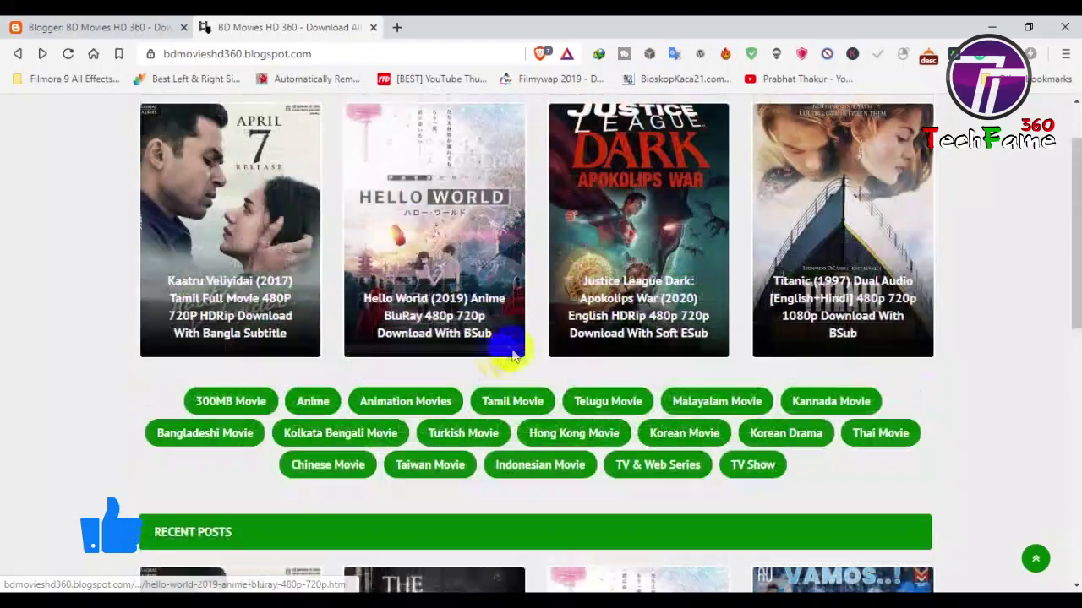
{"action": "scroll", "coordinate": [433, 296], "scroll_direction": "down", "scroll_amount": 2}
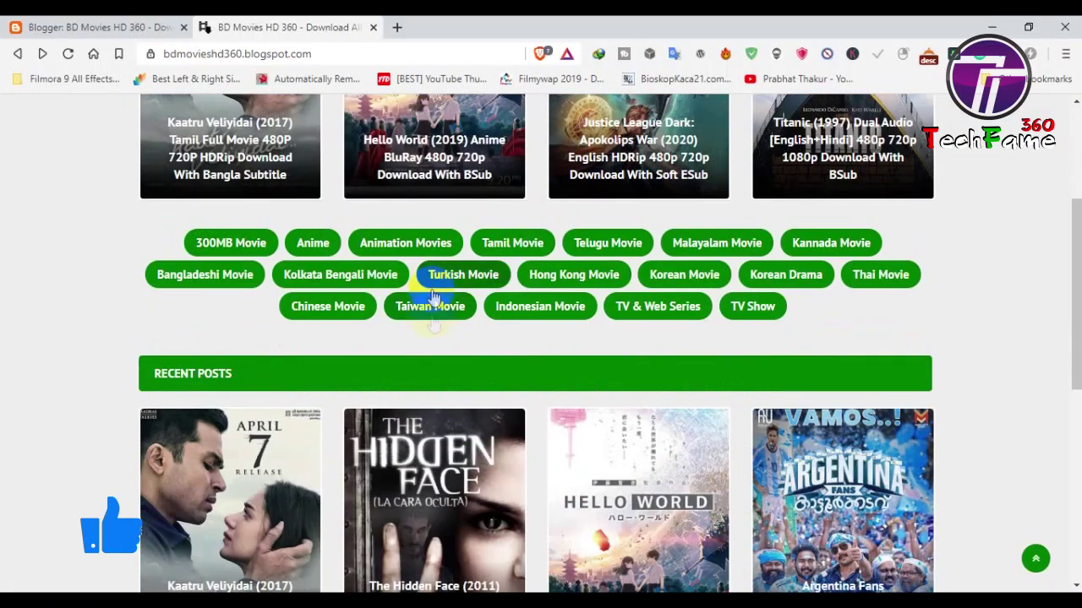
{"action": "scroll", "coordinate": [433, 296], "scroll_direction": "down", "scroll_amount": 5}
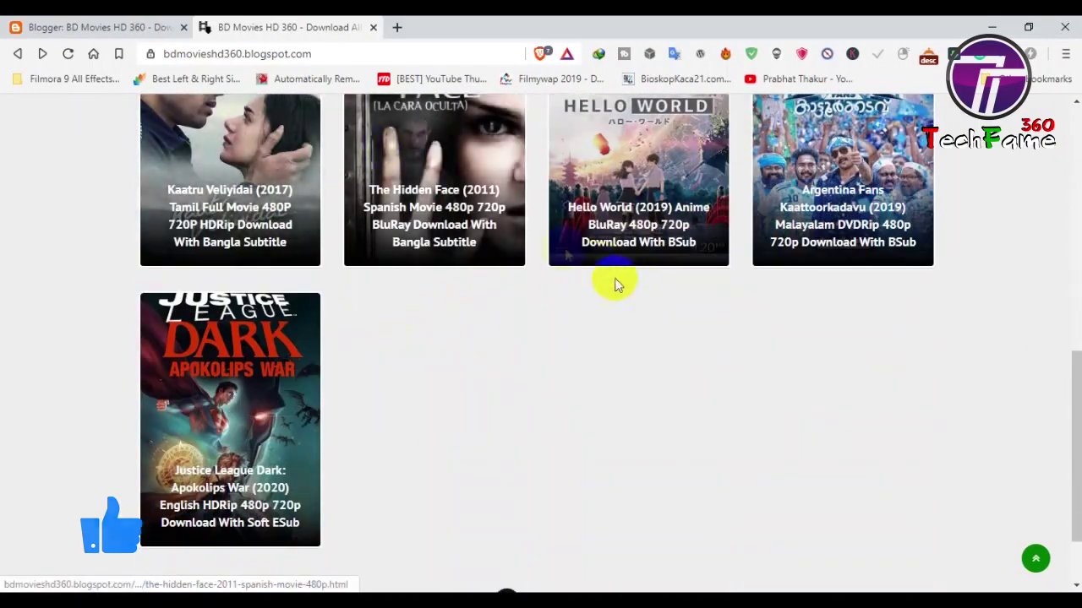
{"action": "scroll", "coordinate": [592, 320], "scroll_direction": "down", "scroll_amount": 2}
{"action": "scroll", "coordinate": [557, 287], "scroll_direction": "up", "scroll_amount": 2}
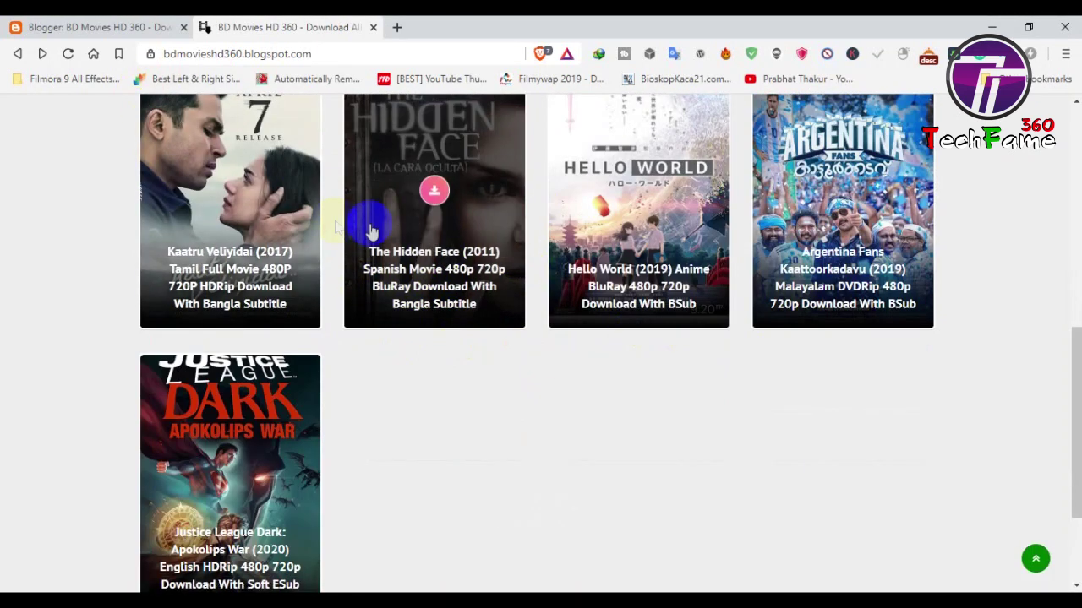
- Return to the Blogger settings, keeping the image Lightbox at Yes and the comment location at Embedded
{"action": "left_click", "coordinate": [133, 27]}
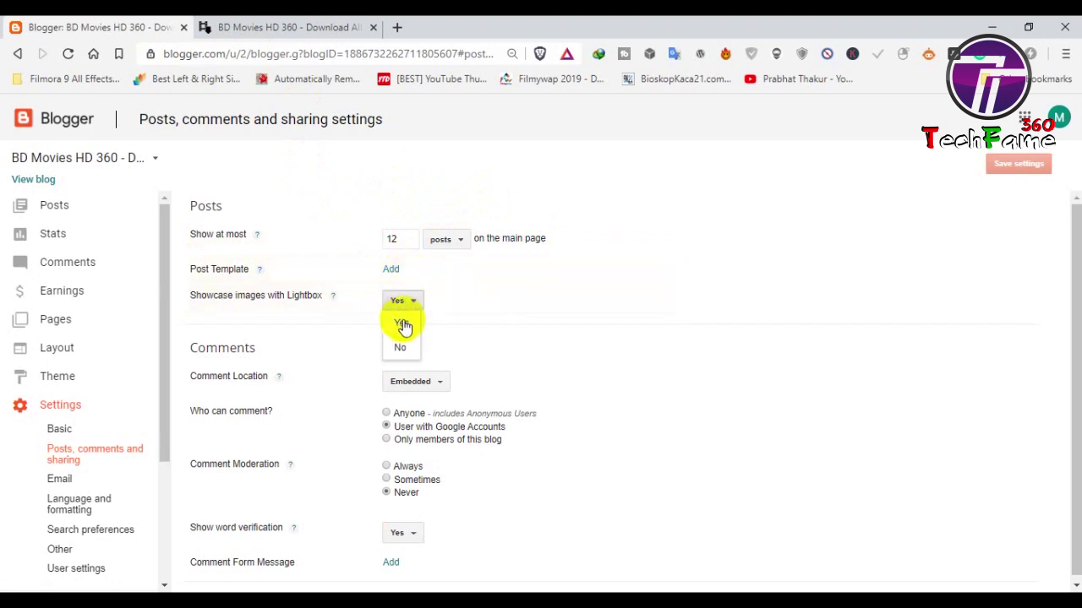
{"action": "left_click", "coordinate": [403, 325]}
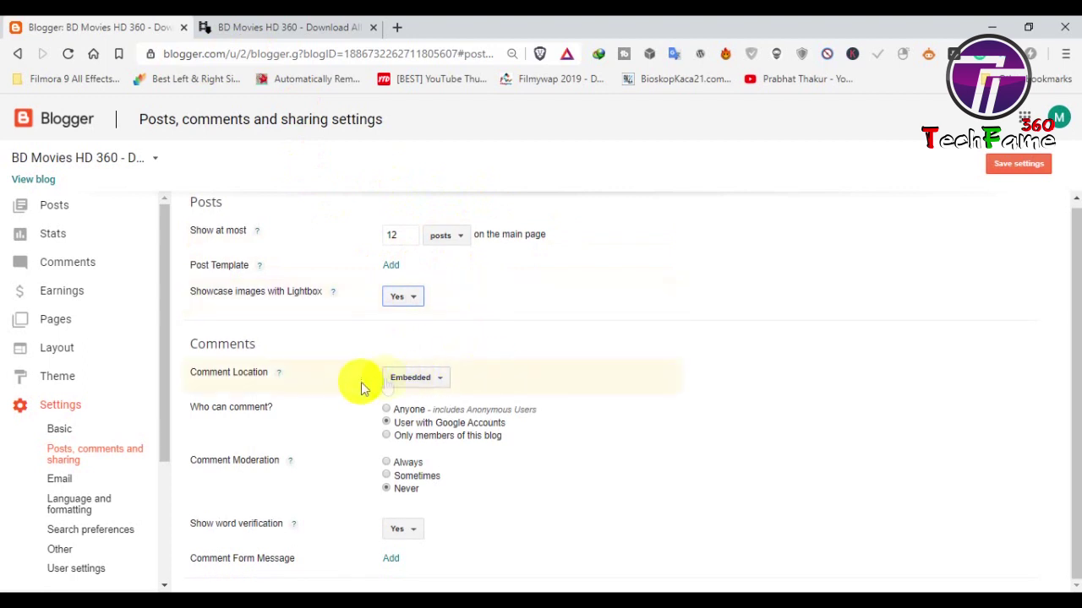
{"action": "left_click", "coordinate": [422, 385]}
{"action": "left_click", "coordinate": [421, 380]}
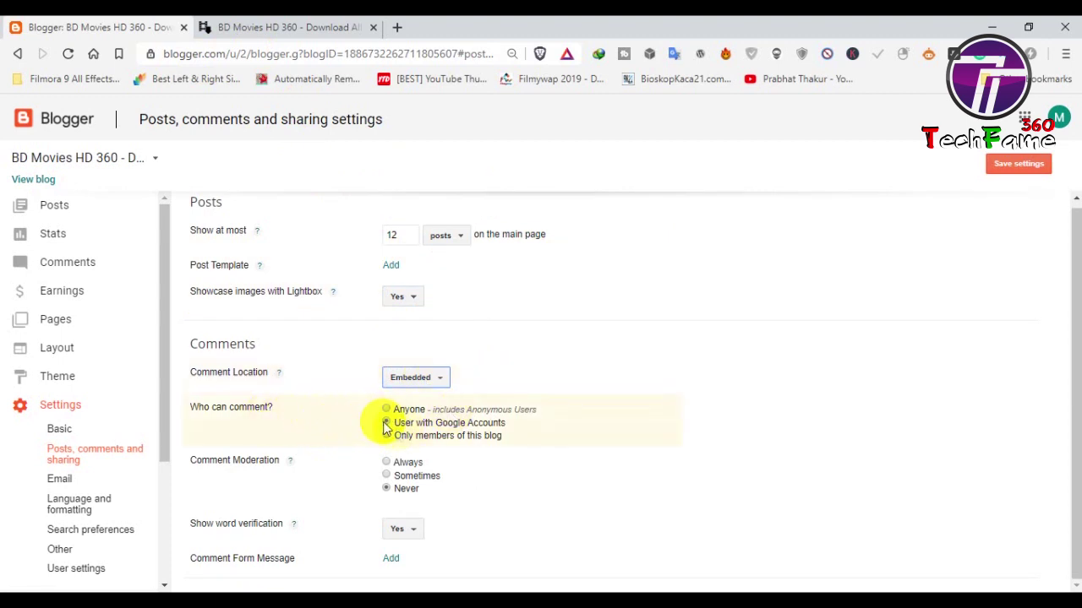
- Review the options for who can comment, including Anyone and User with Google Accounts
{"action": "left_click_drag", "start_coordinate": [507, 422], "coordinate": [441, 429]}
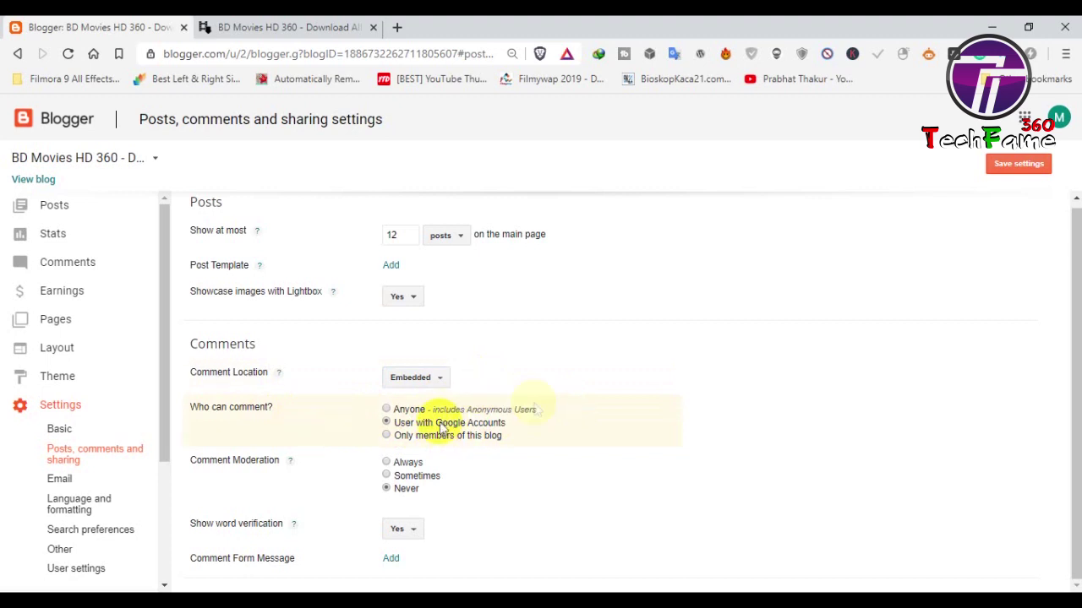
{"action": "left_click_drag", "start_coordinate": [434, 410], "coordinate": [532, 410]}
{"action": "left_click_drag", "start_coordinate": [427, 424], "coordinate": [434, 424]}
{"action": "left_click", "coordinate": [501, 428]}
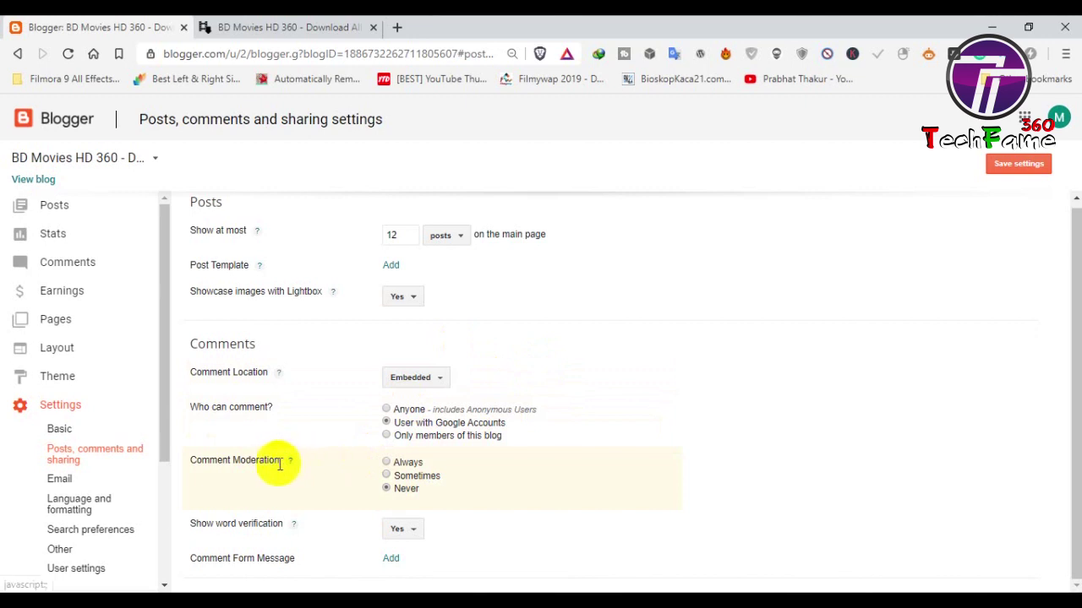
{"action": "left_click", "coordinate": [386, 462]}
{"action": "scroll", "coordinate": [550, 431], "scroll_direction": "down", "scroll_amount": 1}
{"action": "left_click", "coordinate": [439, 470]}
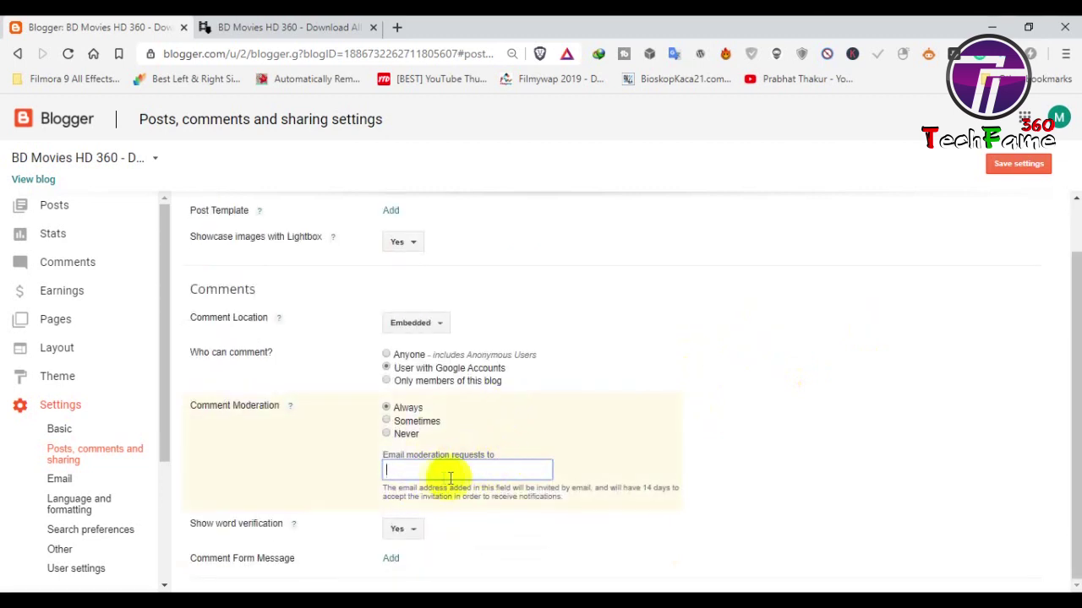
{"action": "left_click", "coordinate": [512, 454]}
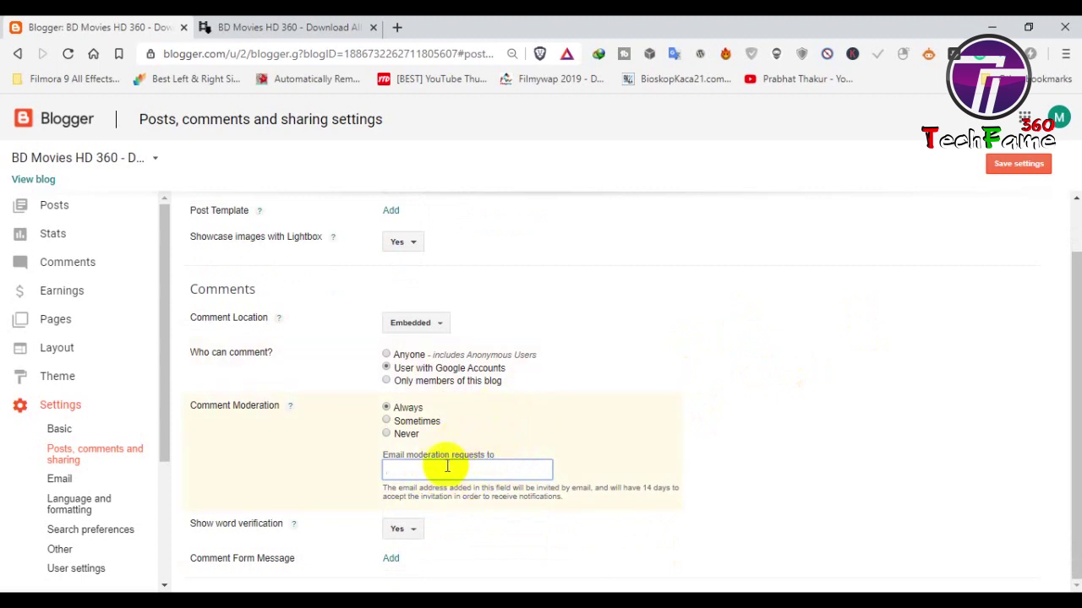
{"action": "left_click", "coordinate": [386, 436]}
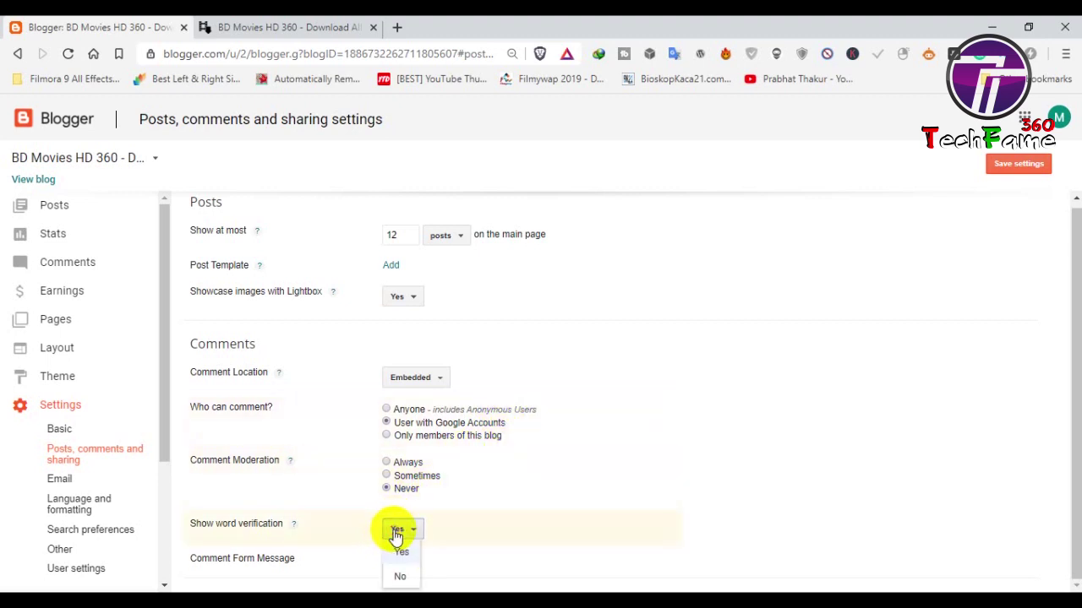
- Keep word verification for comments at Yes and save the posts, comments and sharing settings
{"action": "left_click", "coordinate": [395, 536]}
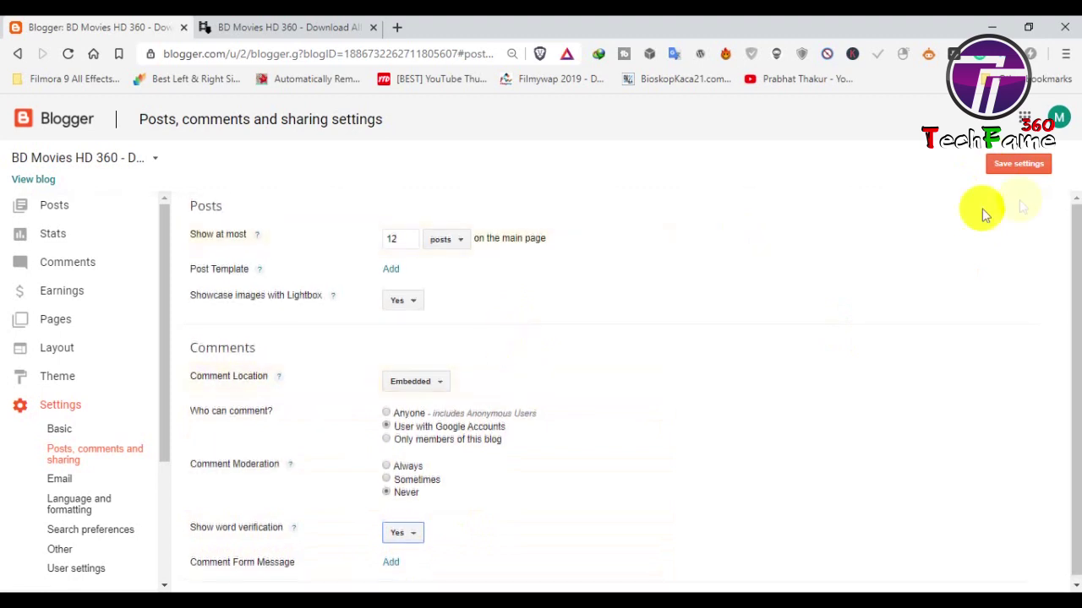
{"action": "left_click", "coordinate": [1024, 165]}
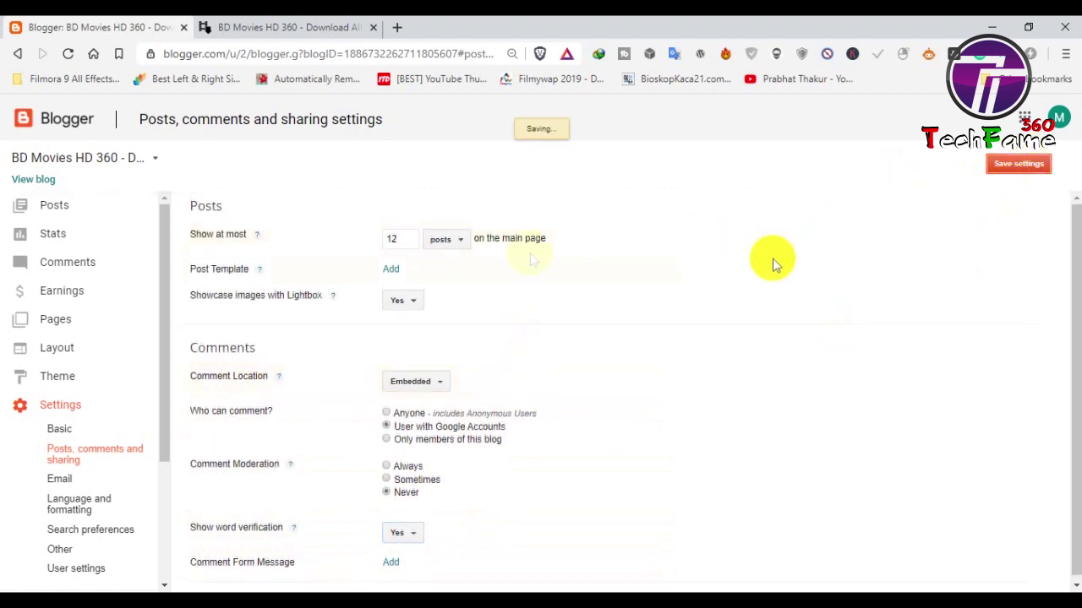
- Open the Email settings and review the comment notification email address
{"action": "left_click", "coordinate": [59, 479]}
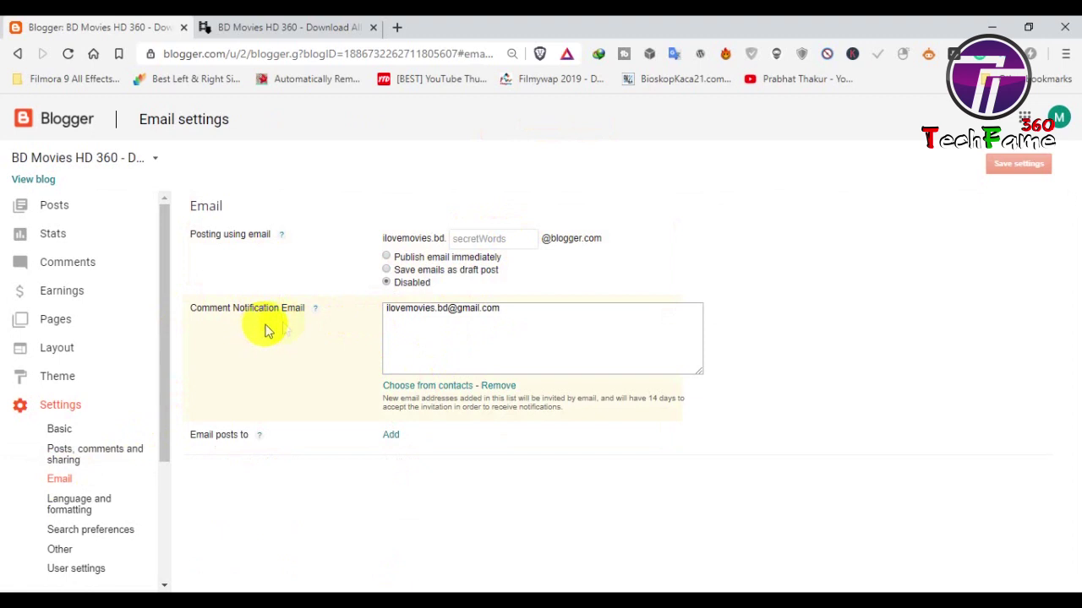
{"action": "left_click", "coordinate": [515, 309]}
{"action": "left_click_drag", "start_coordinate": [519, 309], "coordinate": [388, 309]}
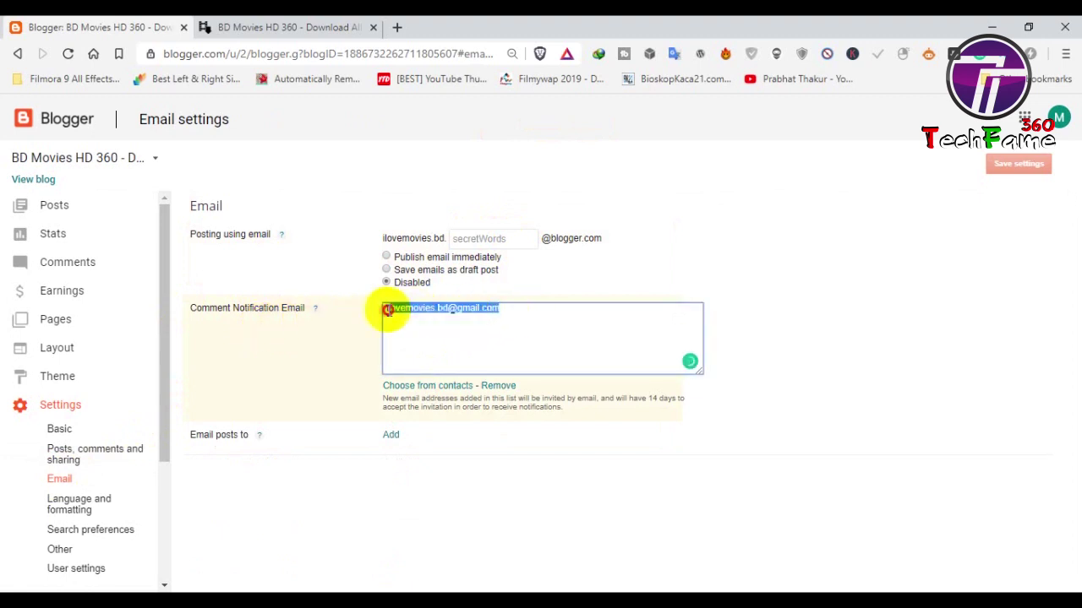
{"action": "left_click", "coordinate": [419, 314]}
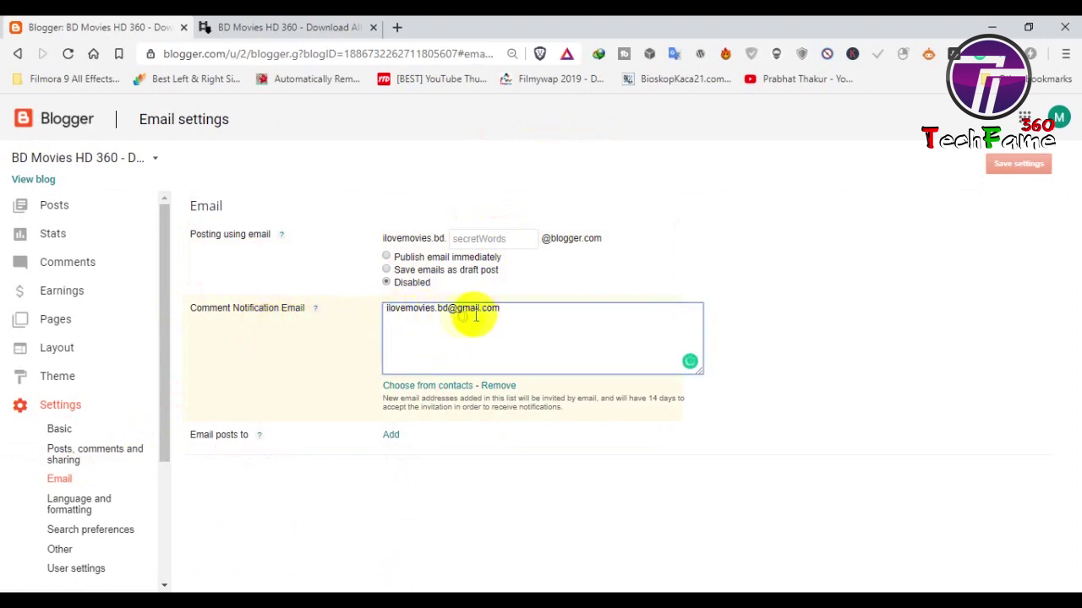
{"action": "left_click_drag", "start_coordinate": [459, 313], "coordinate": [392, 316]}
{"action": "left_click", "coordinate": [423, 338]}
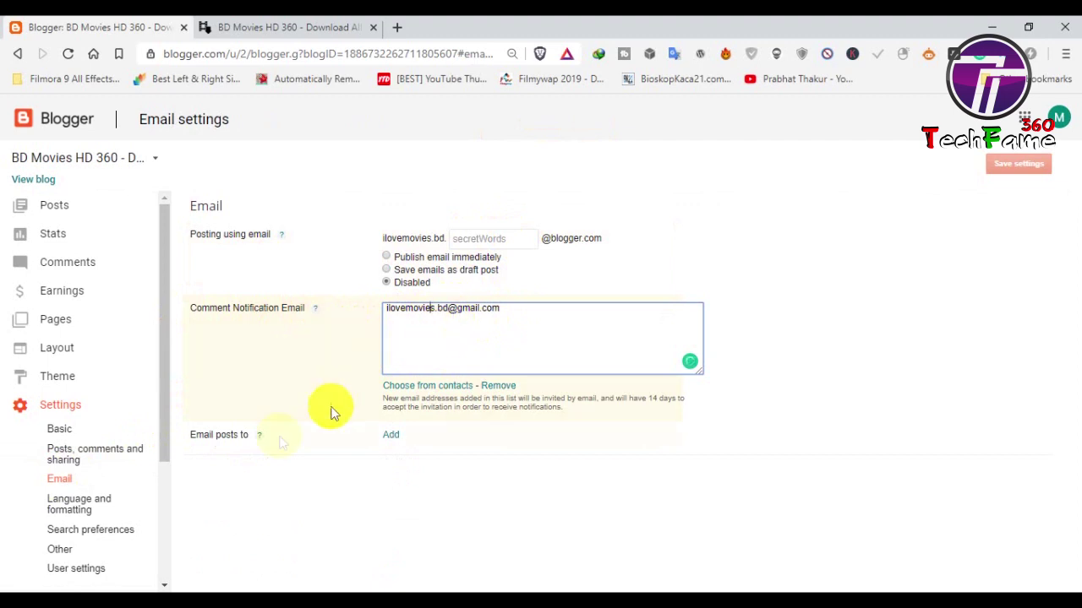
- Open the Language and formatting settings and keep transliteration Enabled in Bengali
{"action": "left_click", "coordinate": [78, 504]}
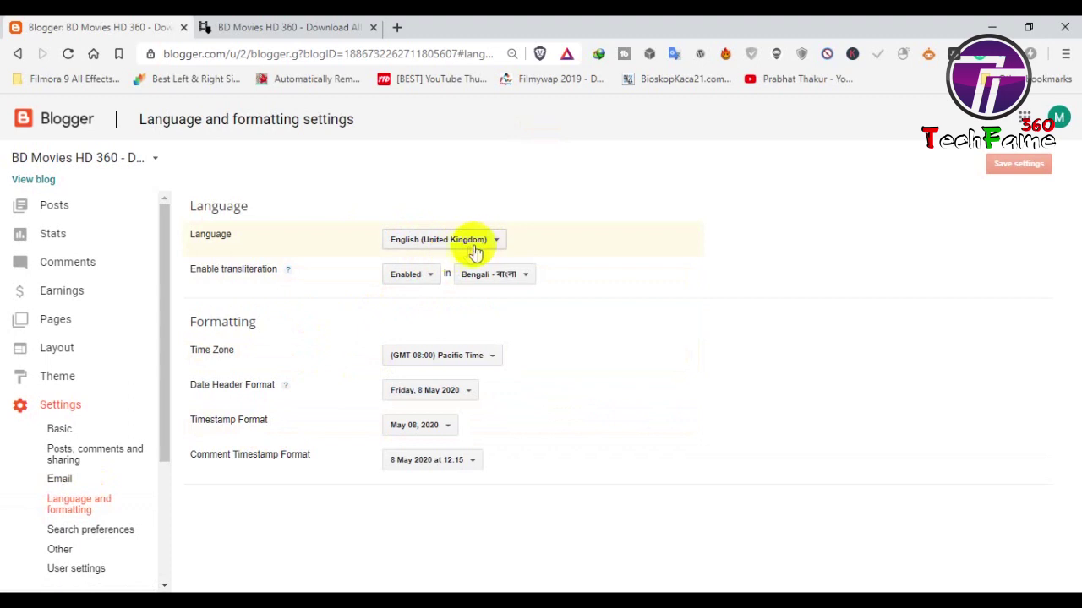
{"action": "left_click_drag", "start_coordinate": [210, 270], "coordinate": [290, 273]}
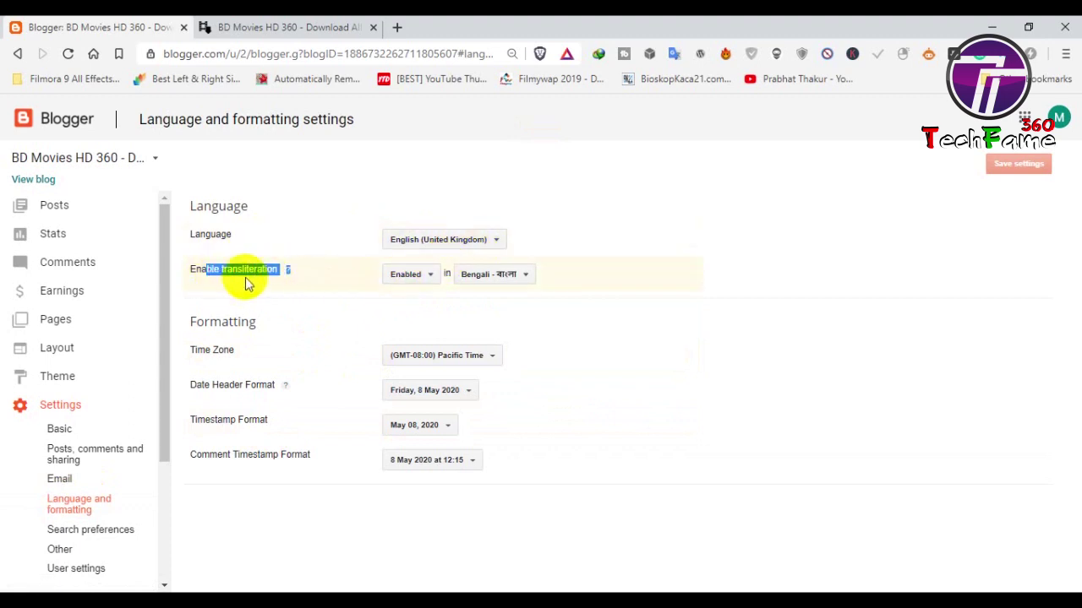
{"action": "left_click", "coordinate": [256, 264]}
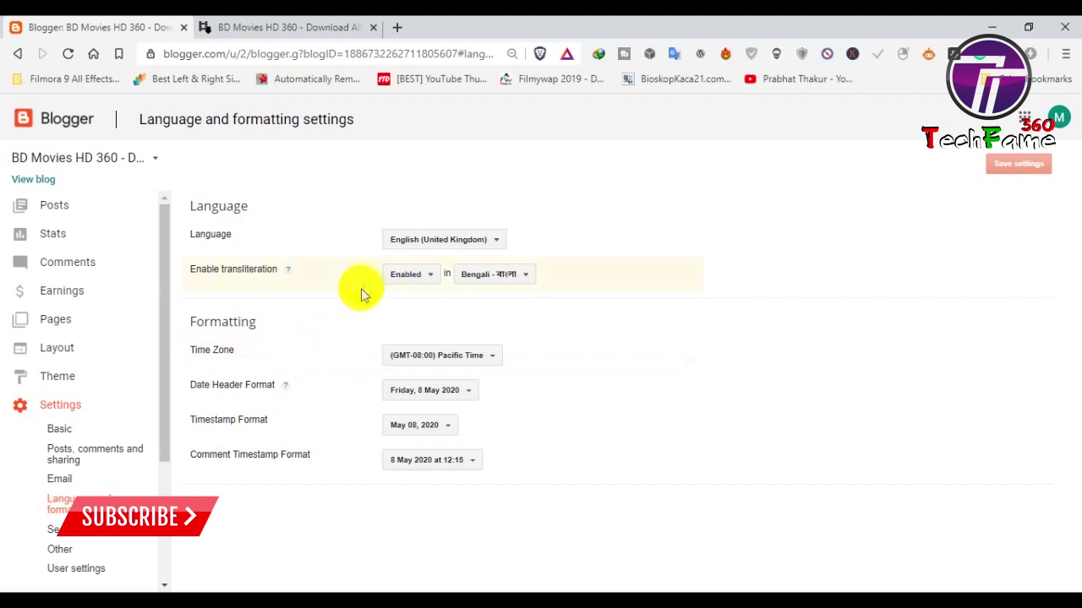
{"action": "left_click", "coordinate": [394, 275]}
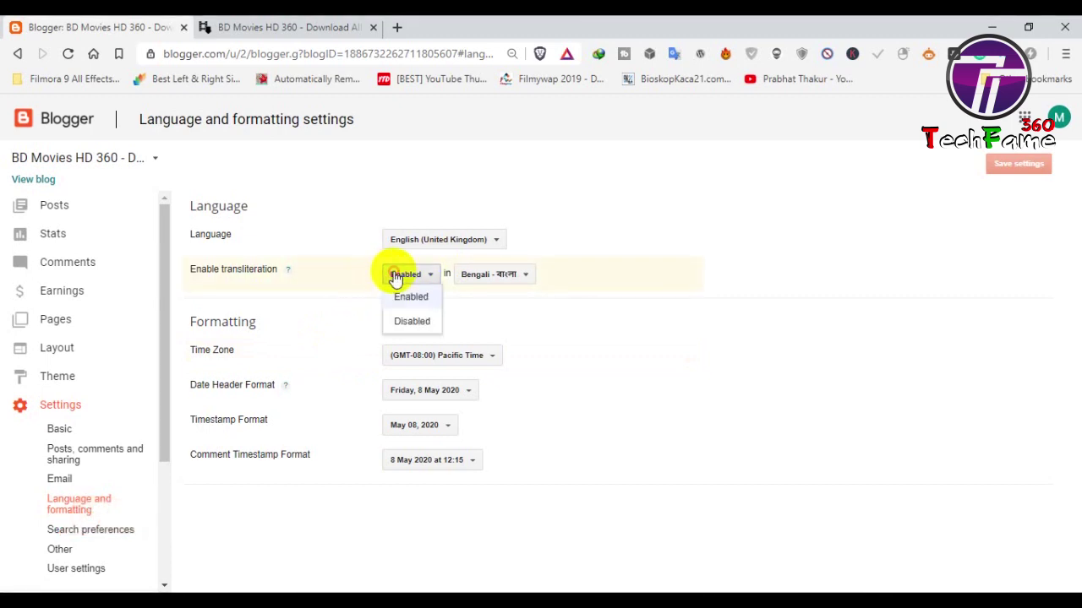
{"action": "left_click", "coordinate": [411, 296]}
{"action": "left_click", "coordinate": [486, 275]}
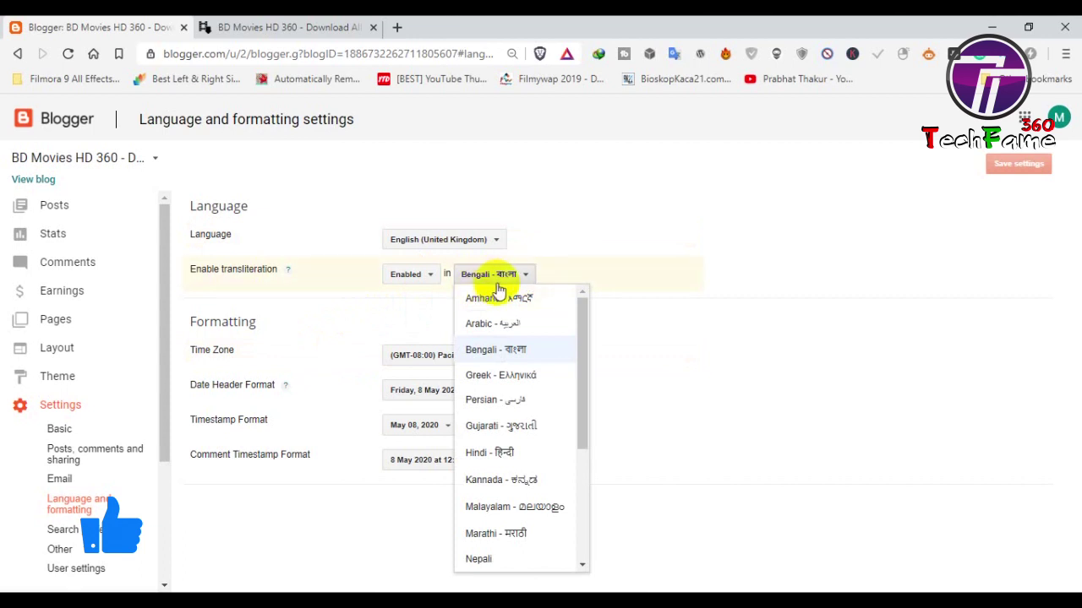
{"action": "left_click", "coordinate": [495, 350]}
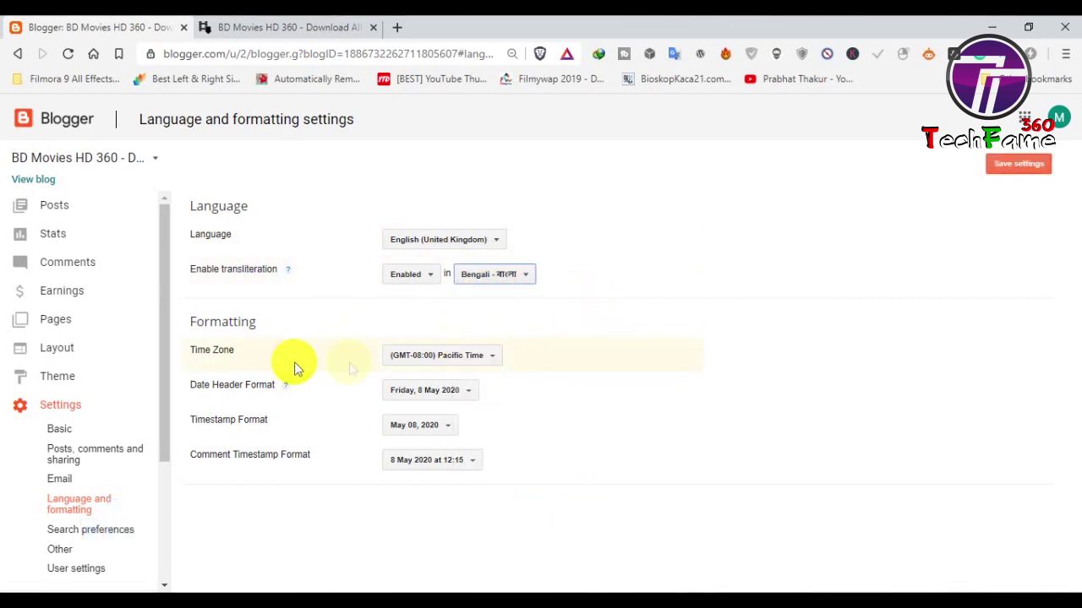
- Set the blog's time zone to (GMT+06:00) Dhaka
{"action": "left_click", "coordinate": [437, 359]}
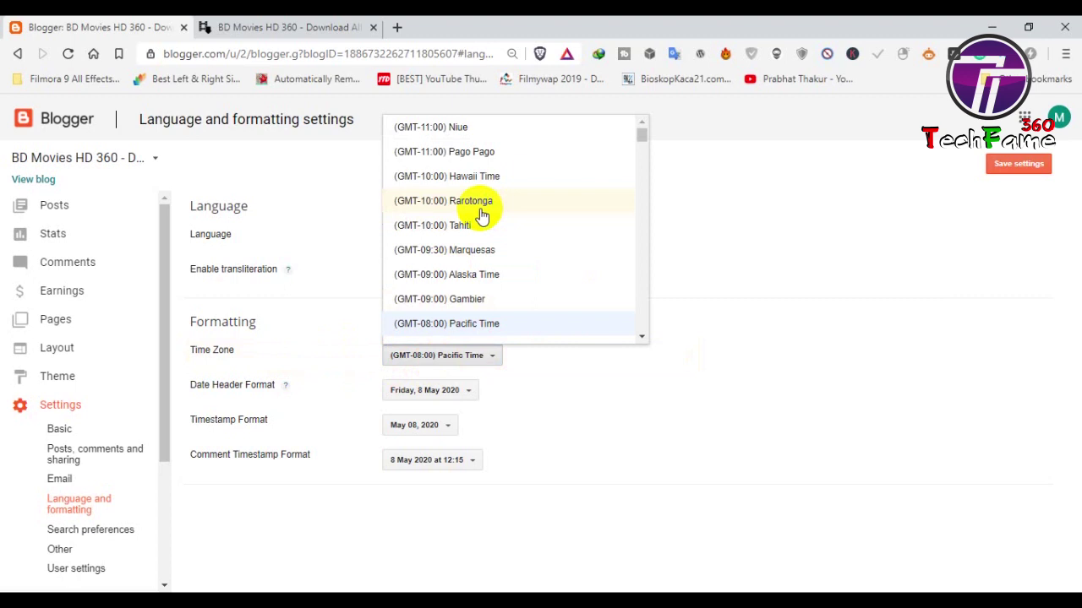
{"action": "scroll", "coordinate": [477, 230], "scroll_direction": "down", "scroll_amount": 1}
{"action": "scroll", "coordinate": [469, 247], "scroll_direction": "down", "scroll_amount": 8}
{"action": "scroll", "coordinate": [481, 243], "scroll_direction": "down", "scroll_amount": 8}
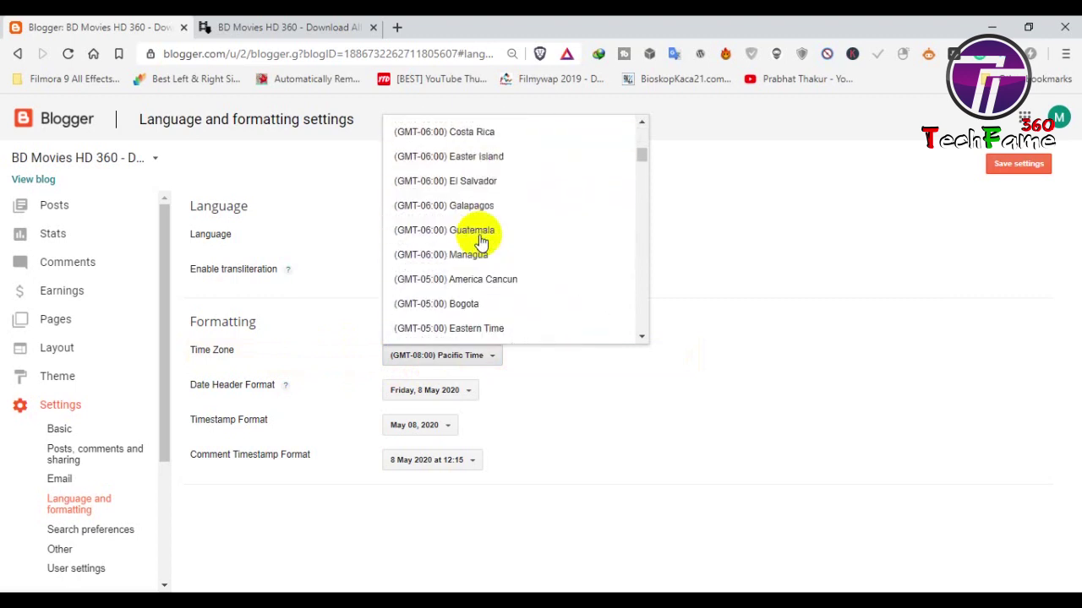
{"action": "scroll", "coordinate": [482, 243], "scroll_direction": "down", "scroll_amount": 4}
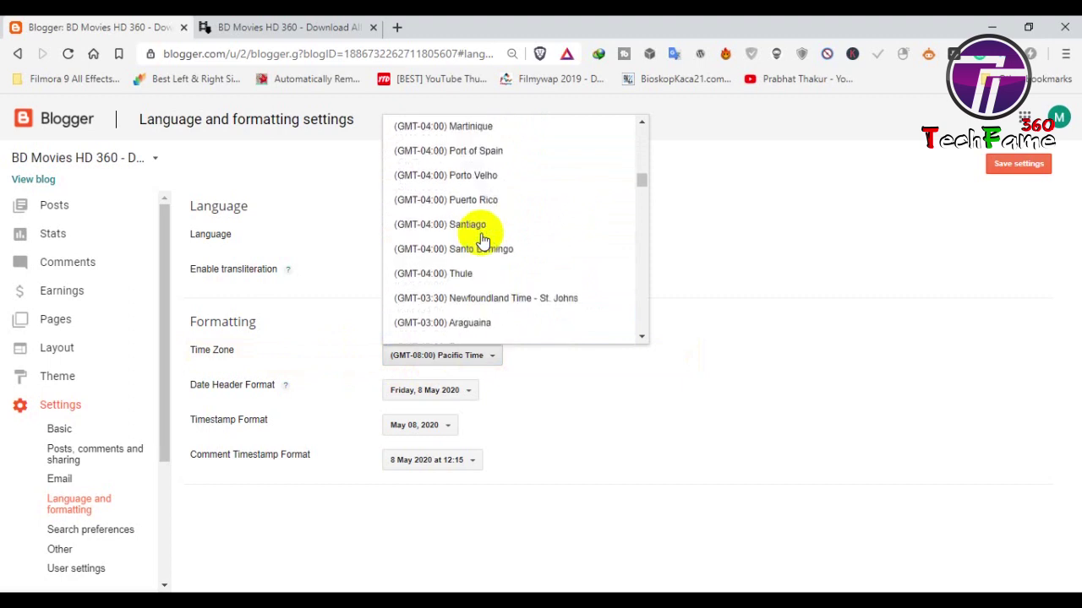
{"action": "scroll", "coordinate": [458, 195], "scroll_direction": "down", "scroll_amount": 10}
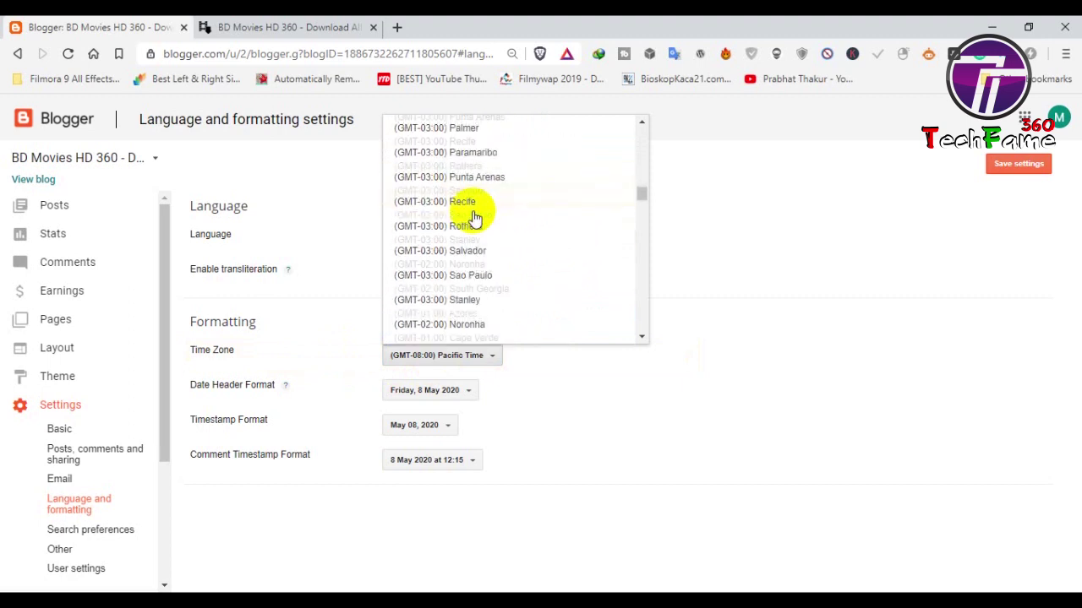
{"action": "scroll", "coordinate": [474, 218], "scroll_direction": "down", "scroll_amount": 9}
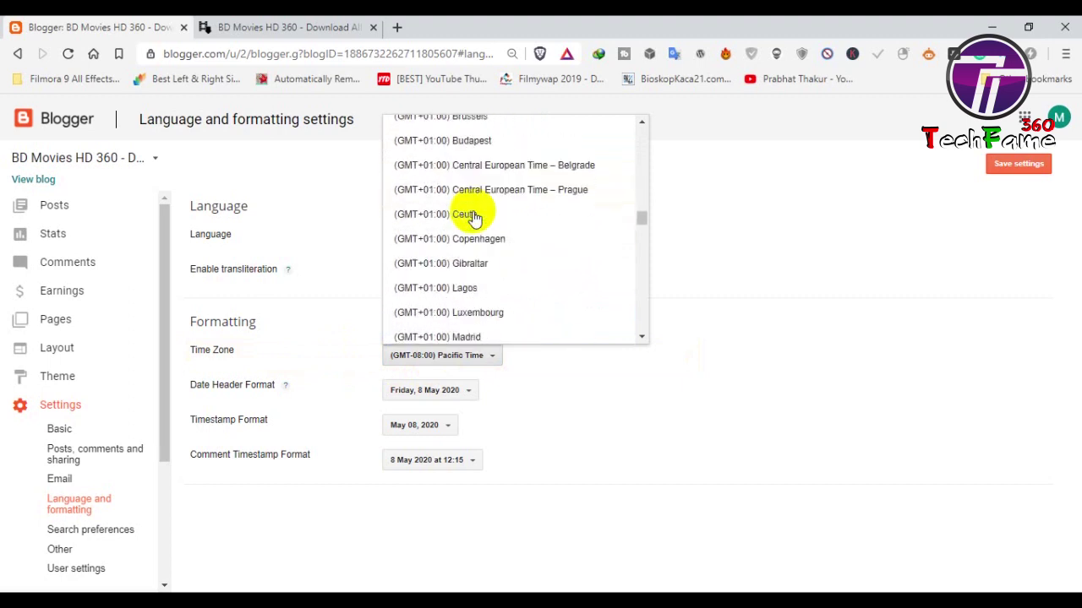
{"action": "scroll", "coordinate": [473, 218], "scroll_direction": "down", "scroll_amount": 9}
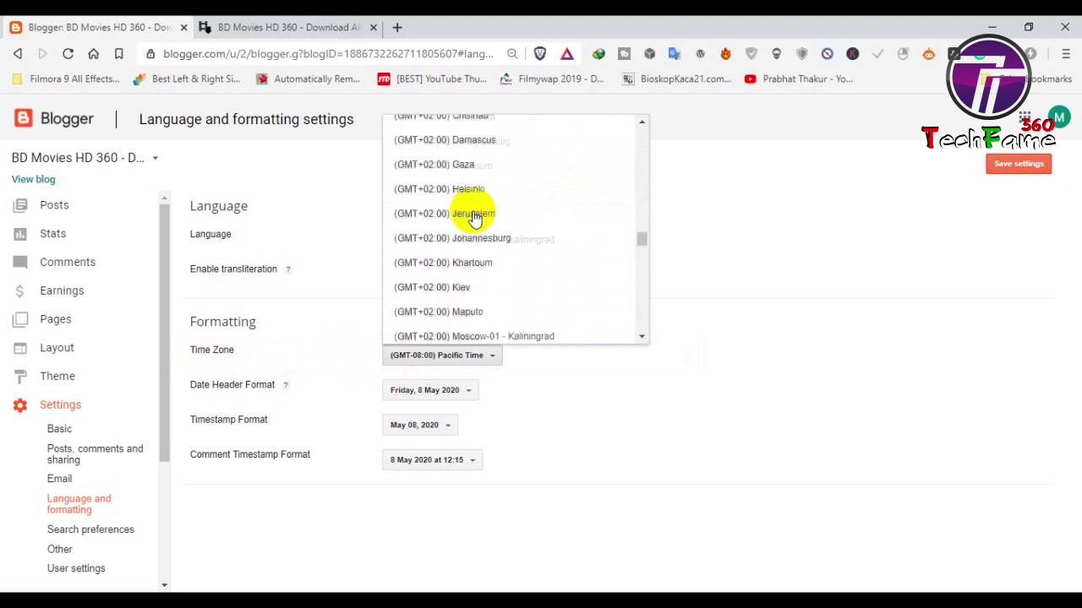
{"action": "scroll", "coordinate": [473, 218], "scroll_direction": "down", "scroll_amount": 7}
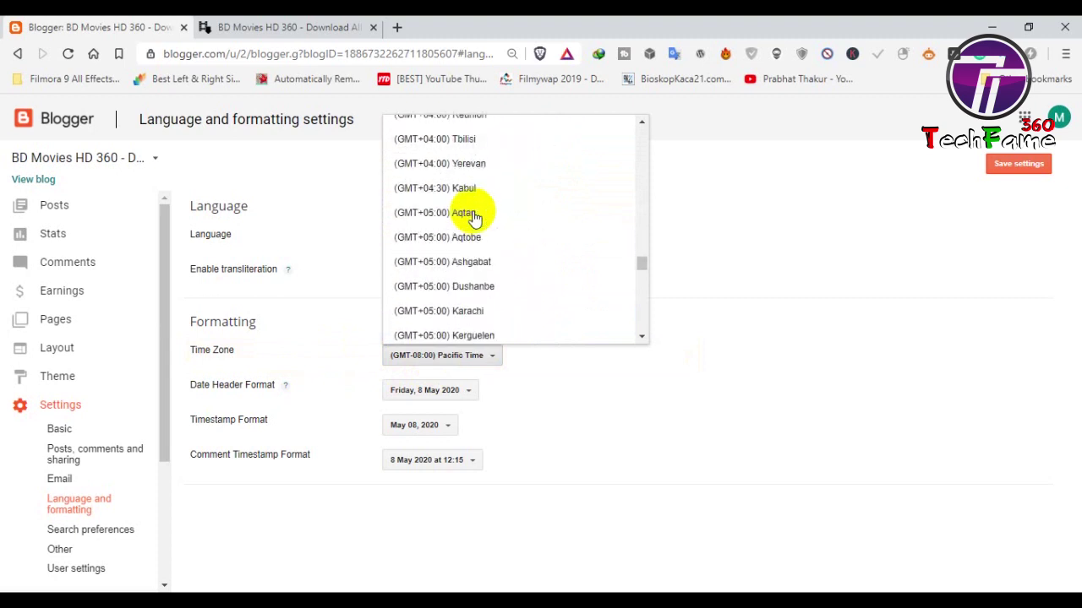
{"action": "scroll", "coordinate": [470, 275], "scroll_direction": "down", "scroll_amount": 4}
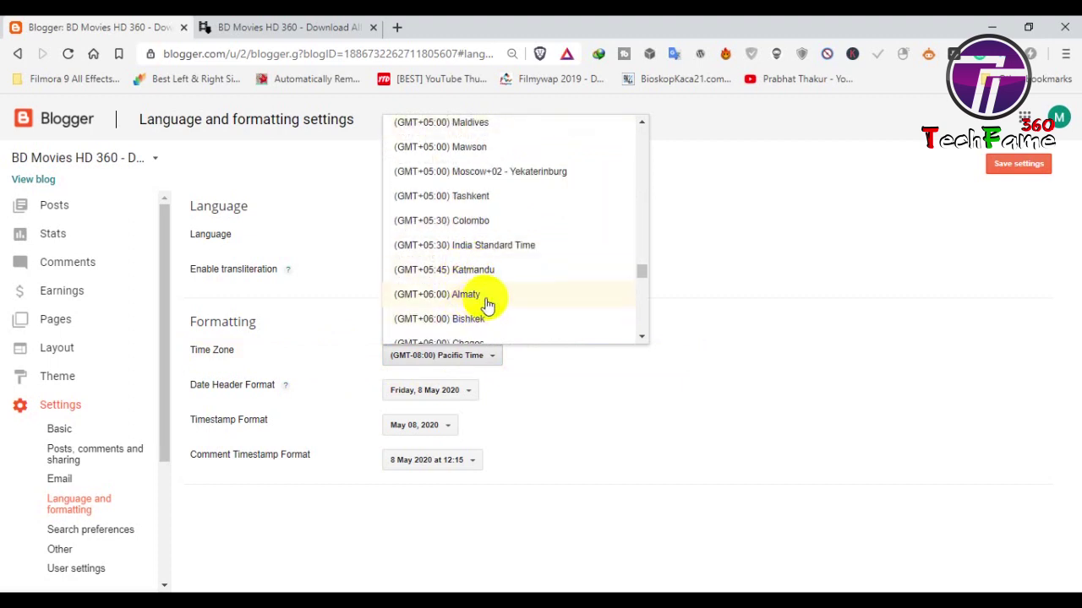
{"action": "scroll", "coordinate": [486, 300], "scroll_direction": "down", "scroll_amount": 1}
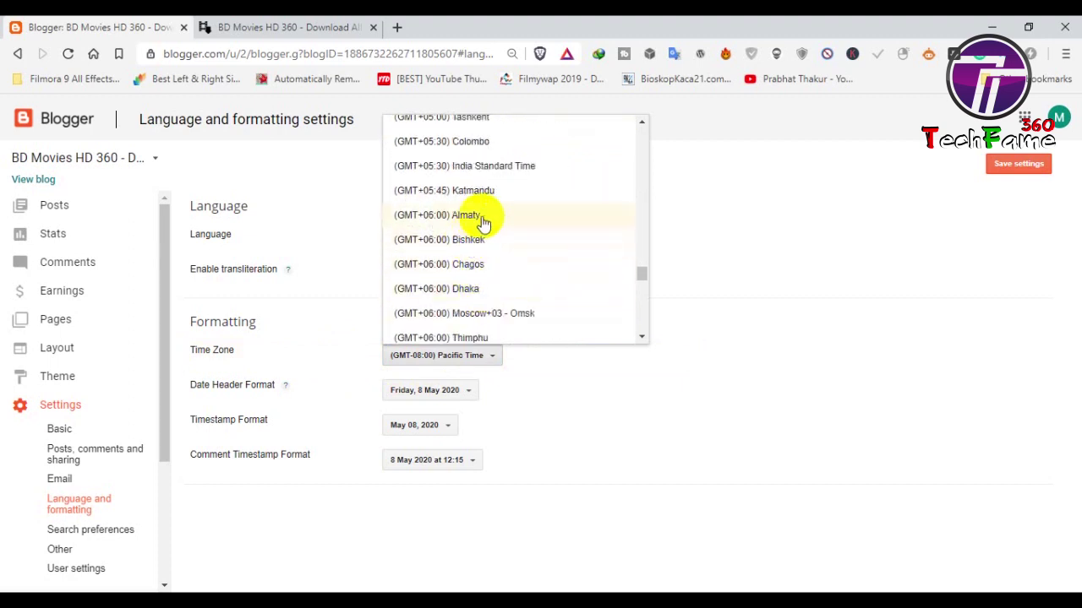
{"action": "left_click", "coordinate": [471, 289]}
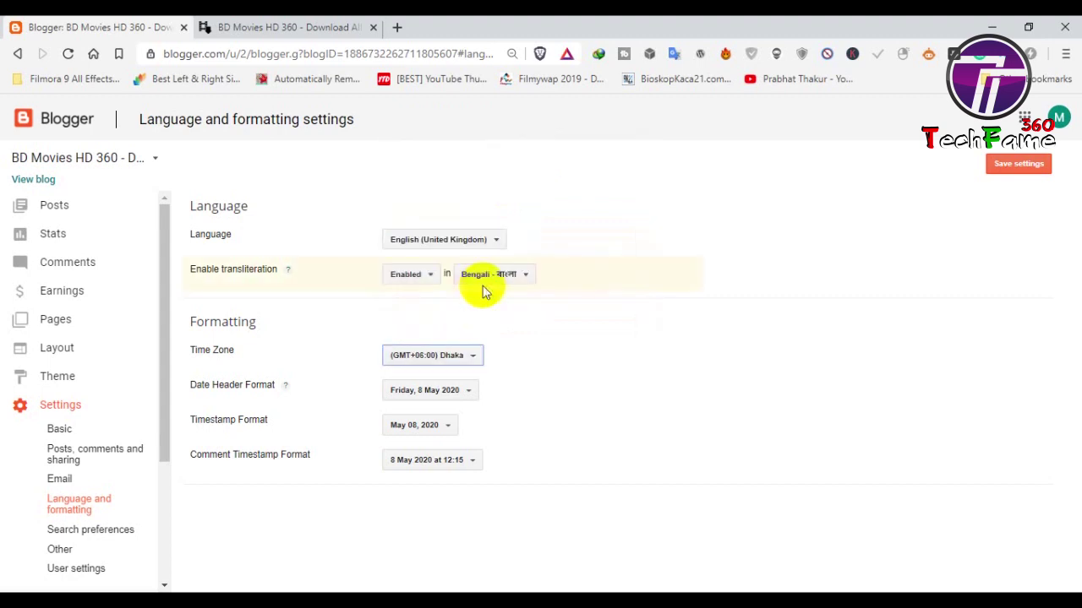
- Keep the date header format at Friday, 8 May 2020 and save the language and formatting settings
{"action": "left_click", "coordinate": [425, 394]}
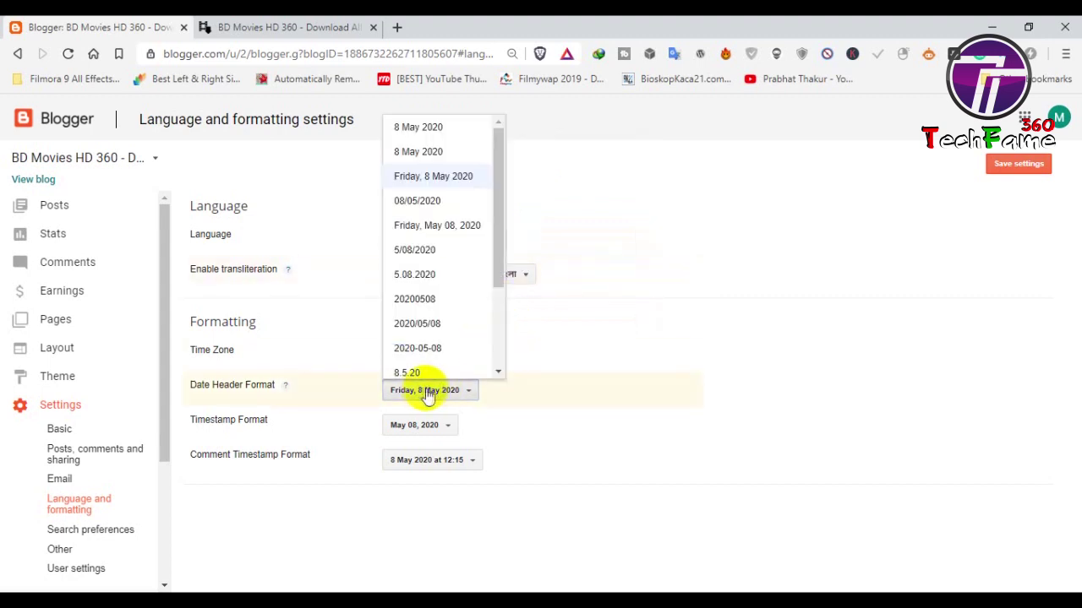
{"action": "left_click", "coordinate": [425, 394]}
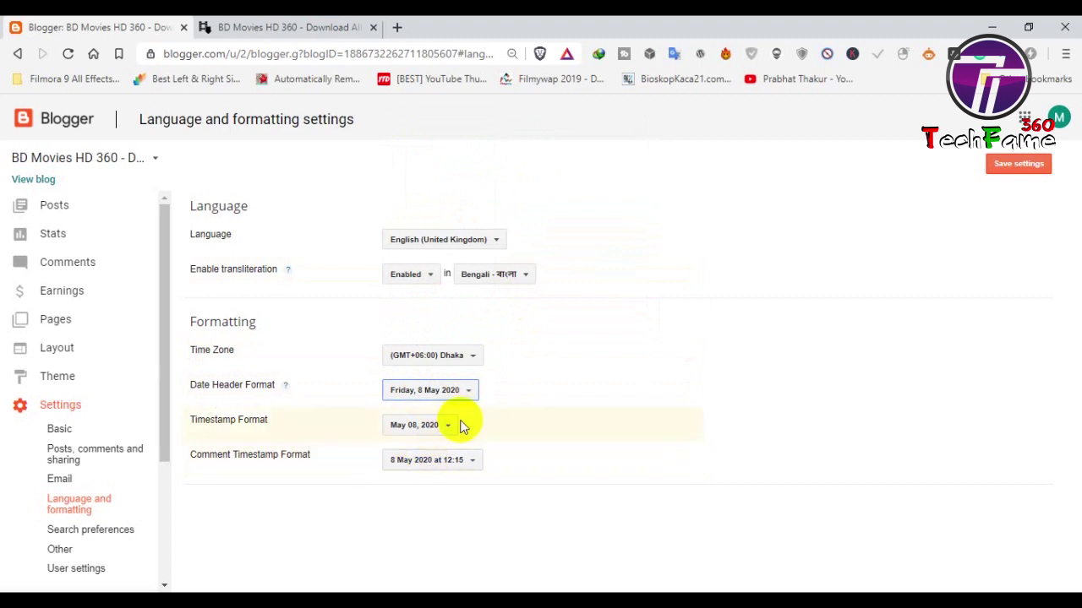
{"action": "left_click", "coordinate": [1018, 165]}
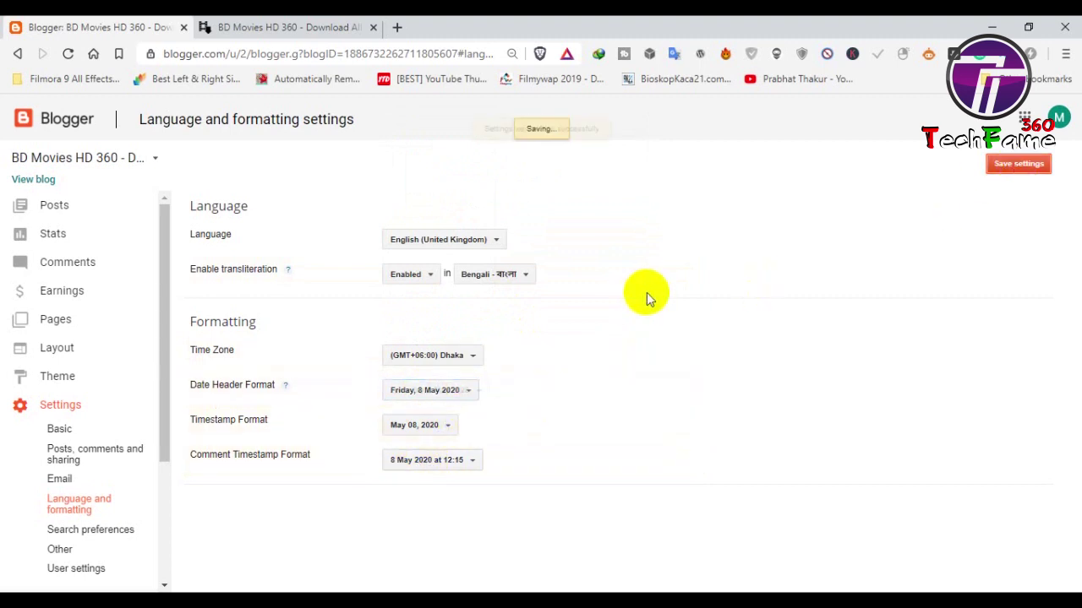
{"action": "left_click", "coordinate": [100, 530]}
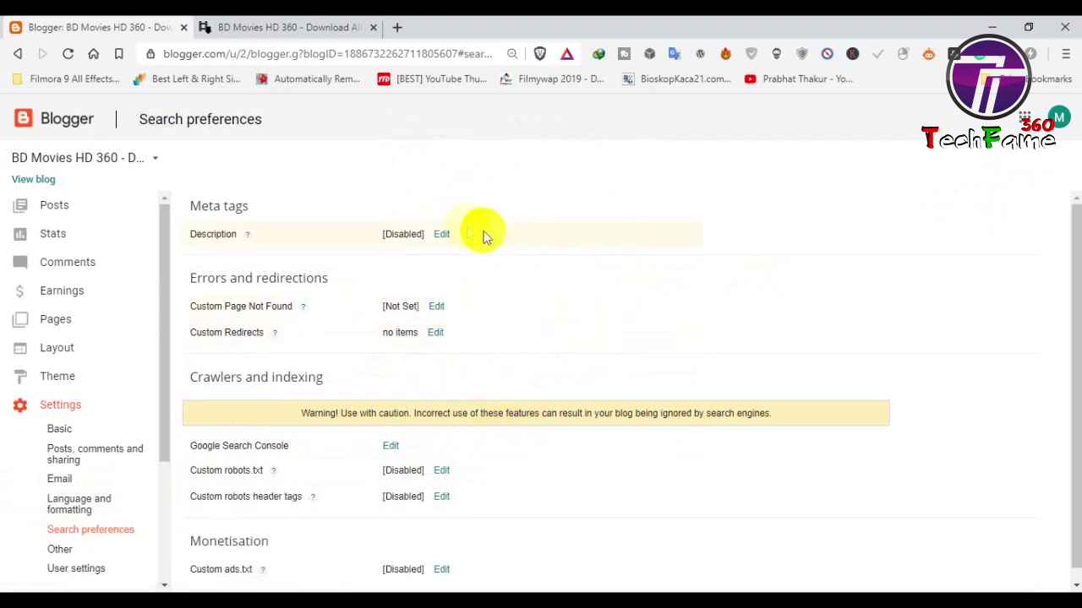
{"action": "left_click", "coordinate": [440, 236]}
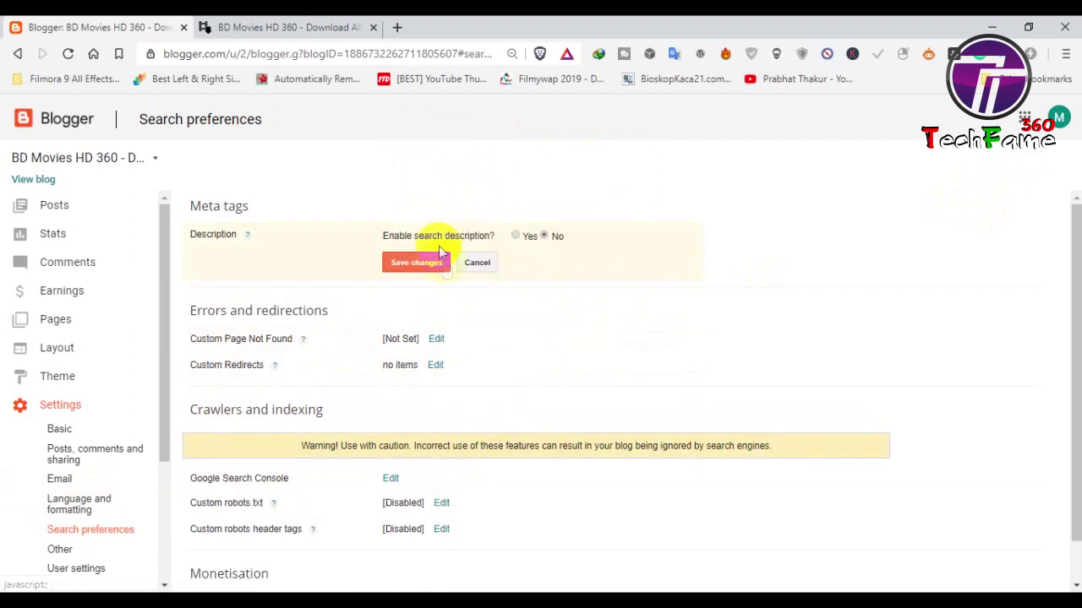
{"action": "left_click", "coordinate": [514, 236]}
{"action": "left_click", "coordinate": [480, 279]}
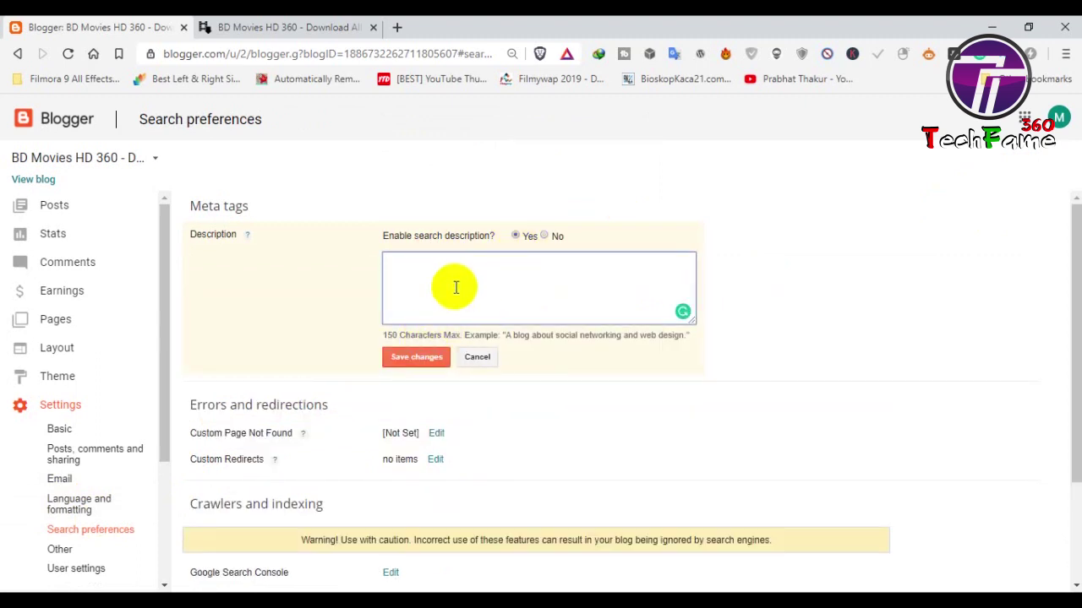
- Open the blog description in the Basic settings and copy its full text
{"action": "left_click", "coordinate": [66, 431]}
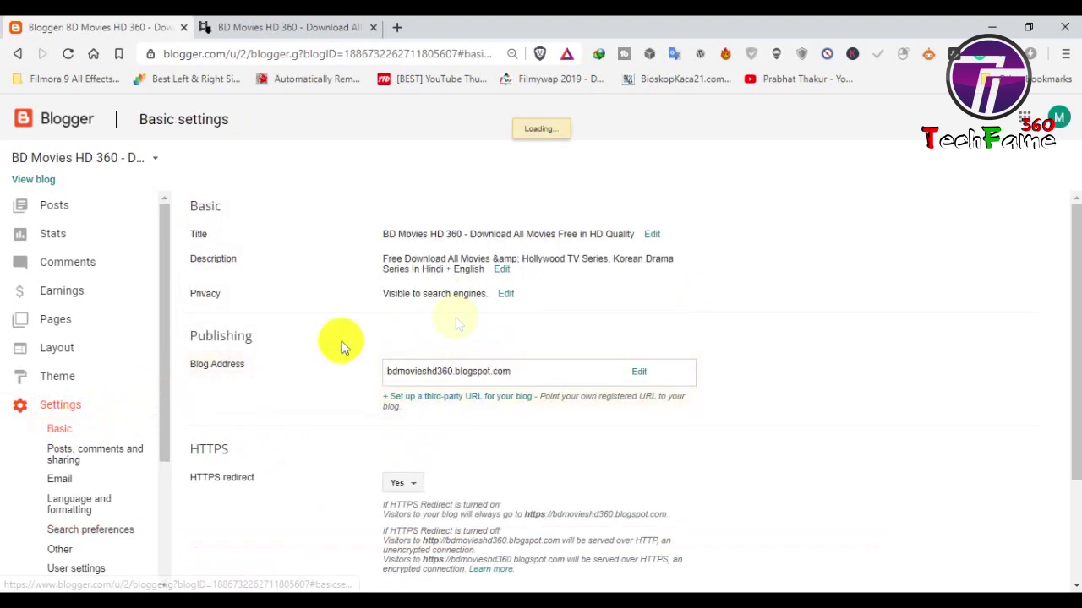
{"action": "left_click", "coordinate": [507, 268]}
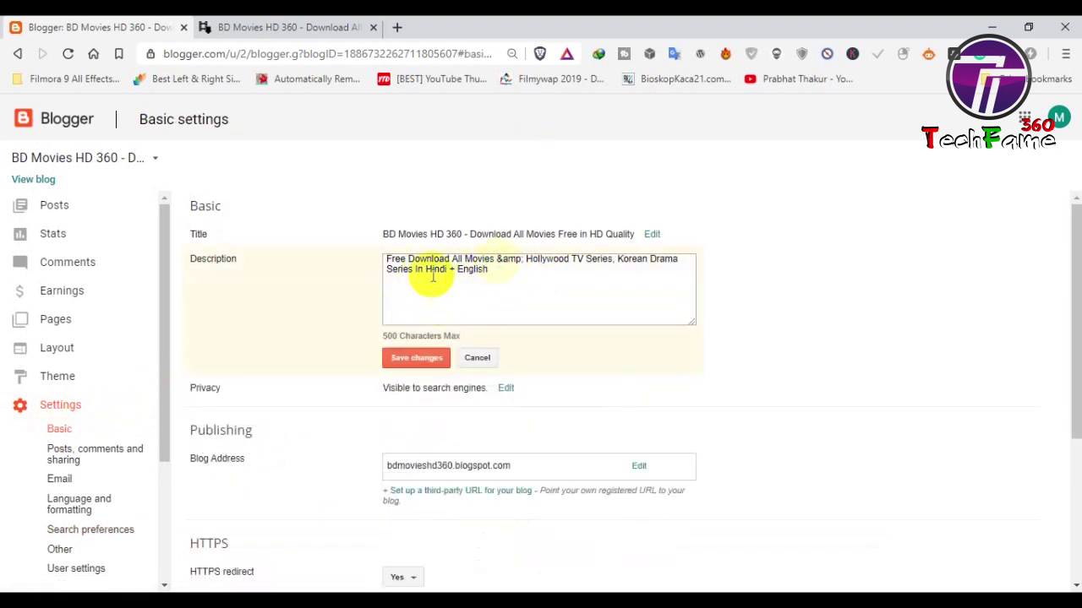
{"action": "left_click_drag", "start_coordinate": [495, 272], "coordinate": [391, 258]}
{"action": "key", "text": "ctrl+c"}
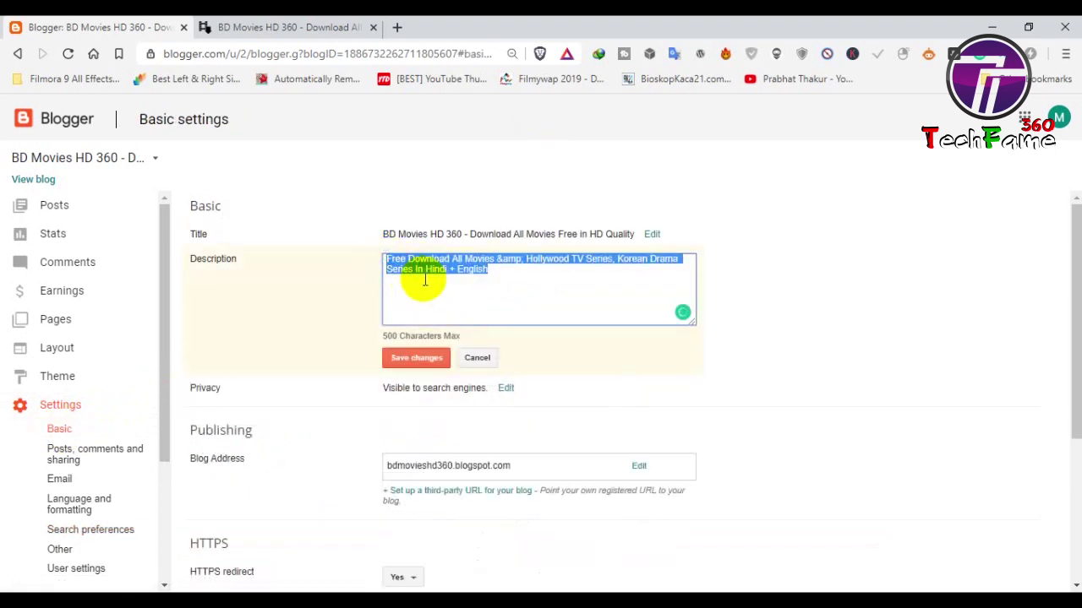
- Enable the search description in Search preferences, paste the copied blog description into it and replace "&amp;" with "&"
{"action": "scroll", "coordinate": [84, 507], "scroll_direction": "down", "scroll_amount": 2}
{"action": "left_click", "coordinate": [90, 456]}
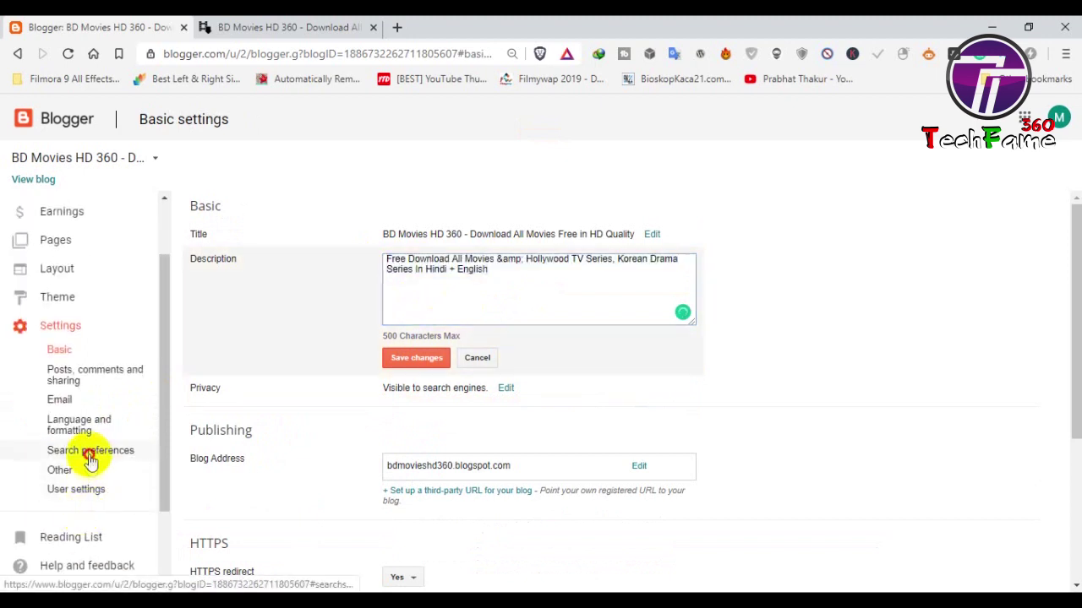
{"action": "left_click", "coordinate": [438, 234]}
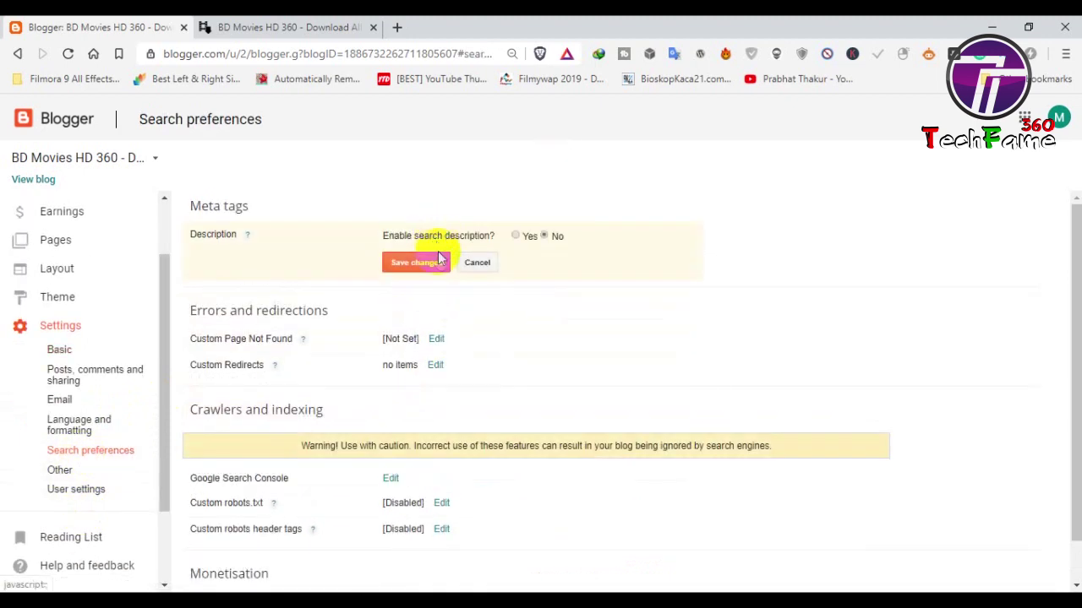
{"action": "left_click", "coordinate": [515, 236]}
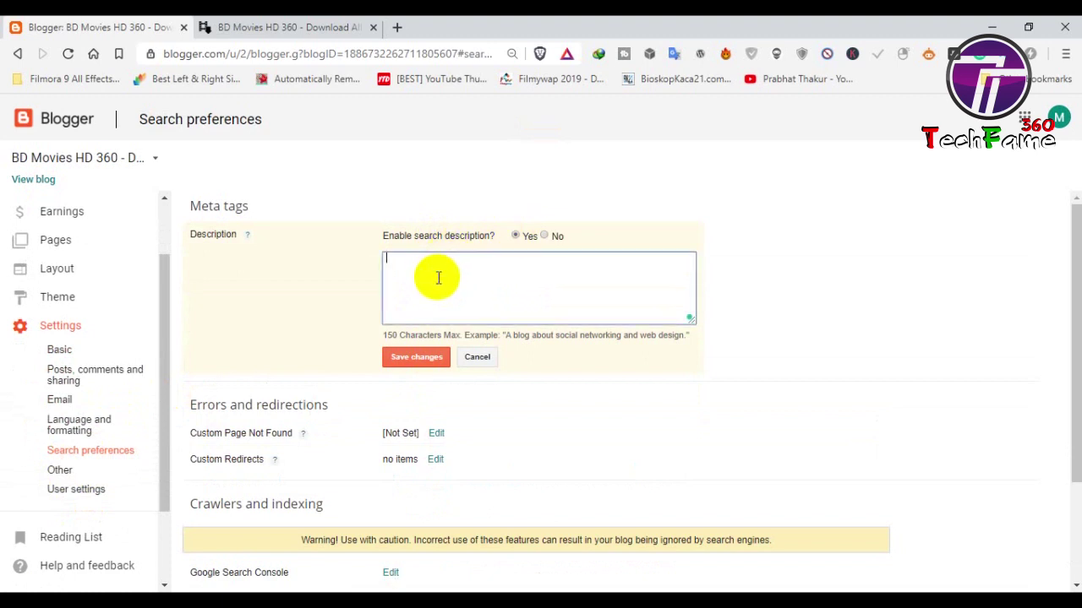
{"action": "key", "text": "ctrl+v"}
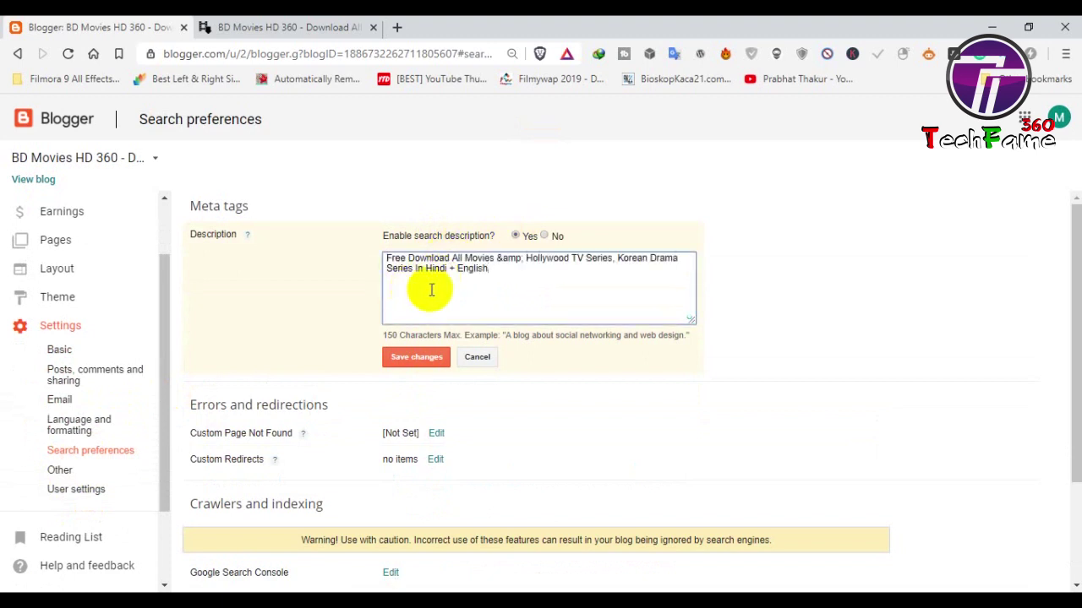
{"action": "left_click", "coordinate": [522, 258]}
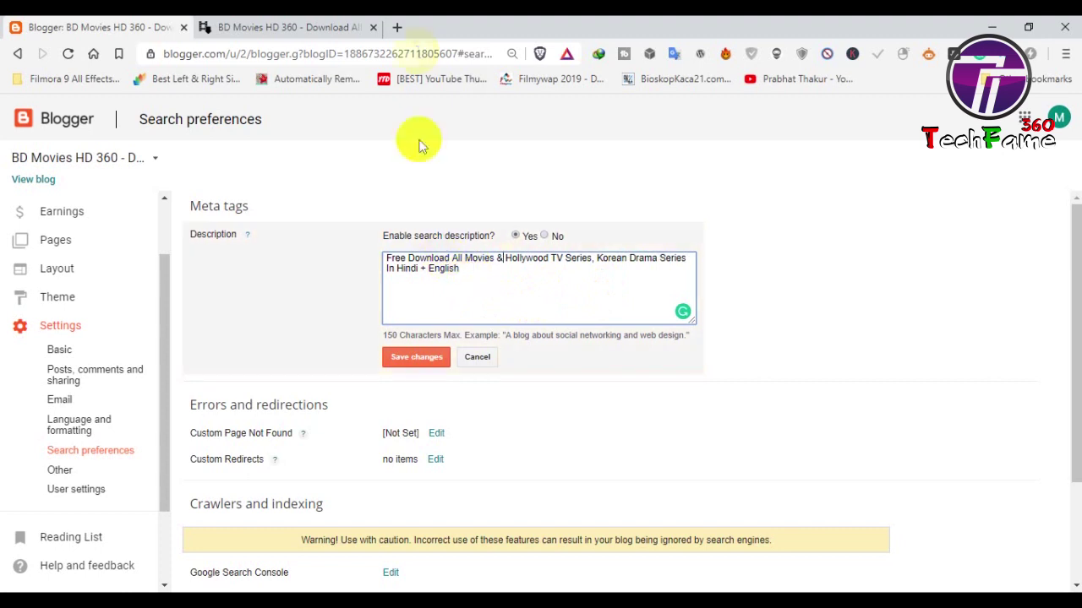
- Open moviesfreak.pw in a new browser tab, show its page source and close the site's own tab
{"action": "left_click", "coordinate": [396, 27]}
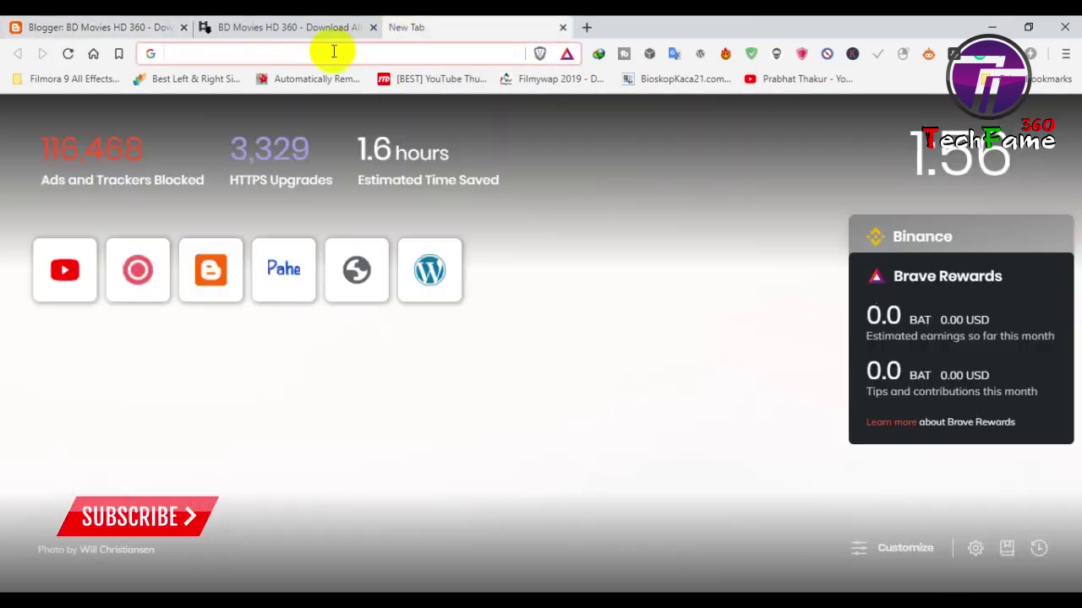
{"action": "type", "text": "MOVIE"}
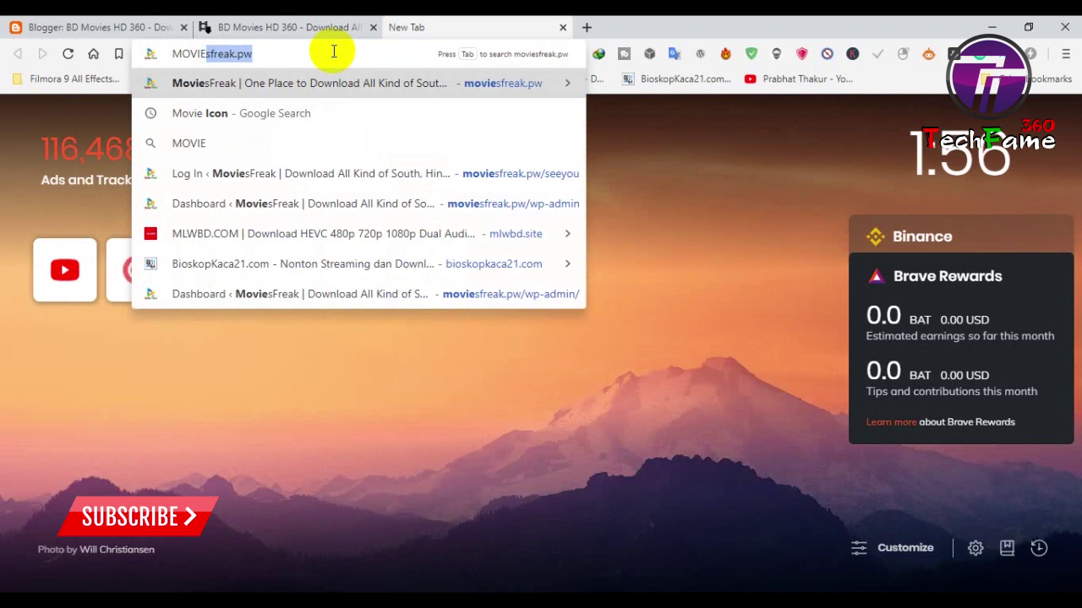
{"action": "key", "text": "Right"}
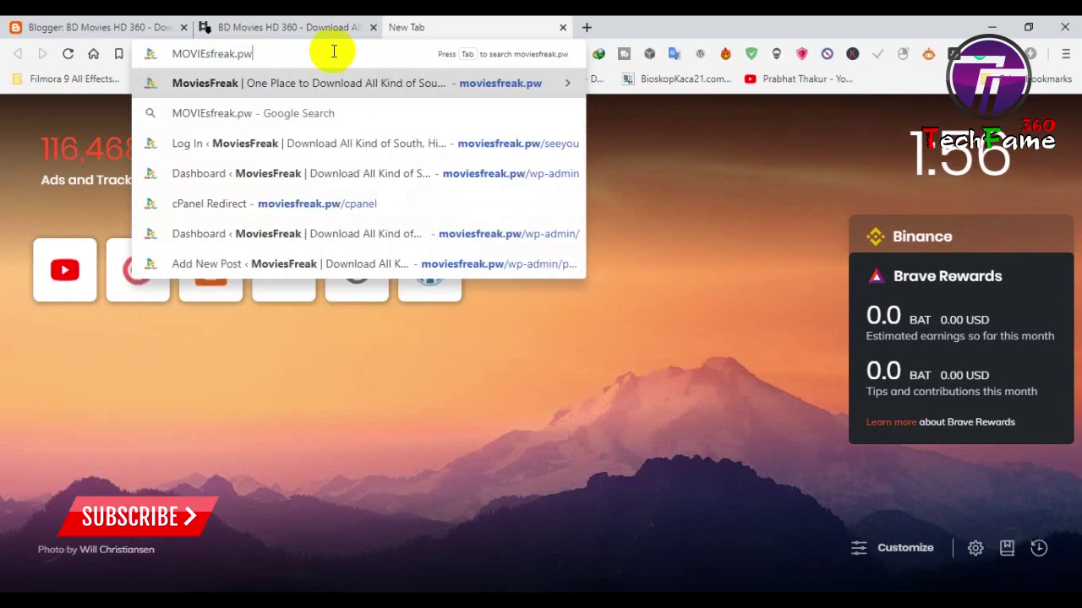
{"action": "key", "text": "Return"}
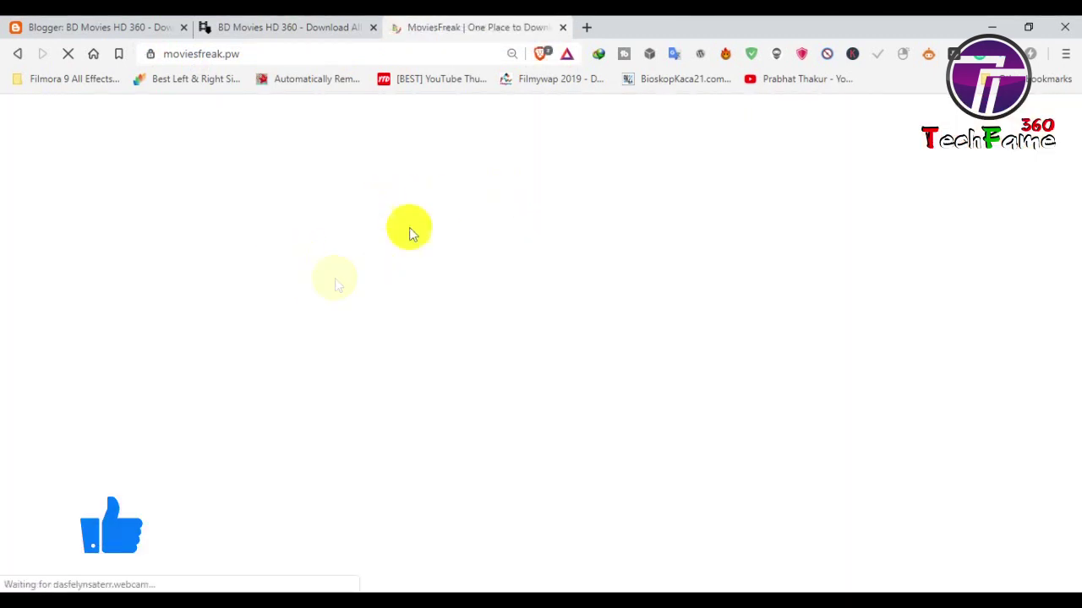
{"action": "scroll", "coordinate": [158, 293], "scroll_direction": "down", "scroll_amount": 5}
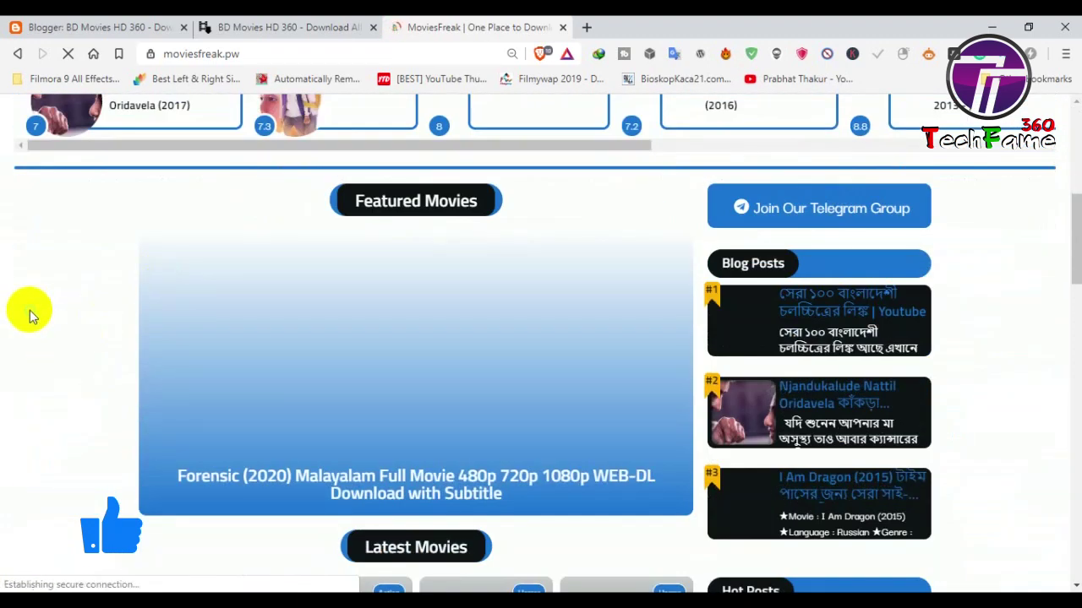
{"action": "scroll", "coordinate": [24, 354], "scroll_direction": "down", "scroll_amount": 2}
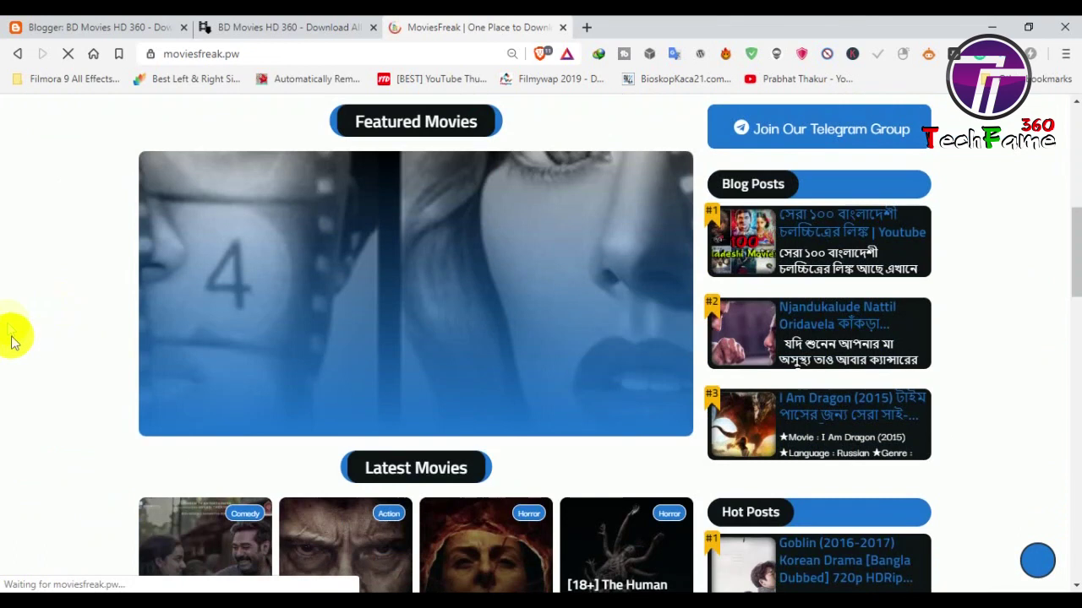
{"action": "right_click", "coordinate": [32, 334]}
{"action": "left_click", "coordinate": [69, 292]}
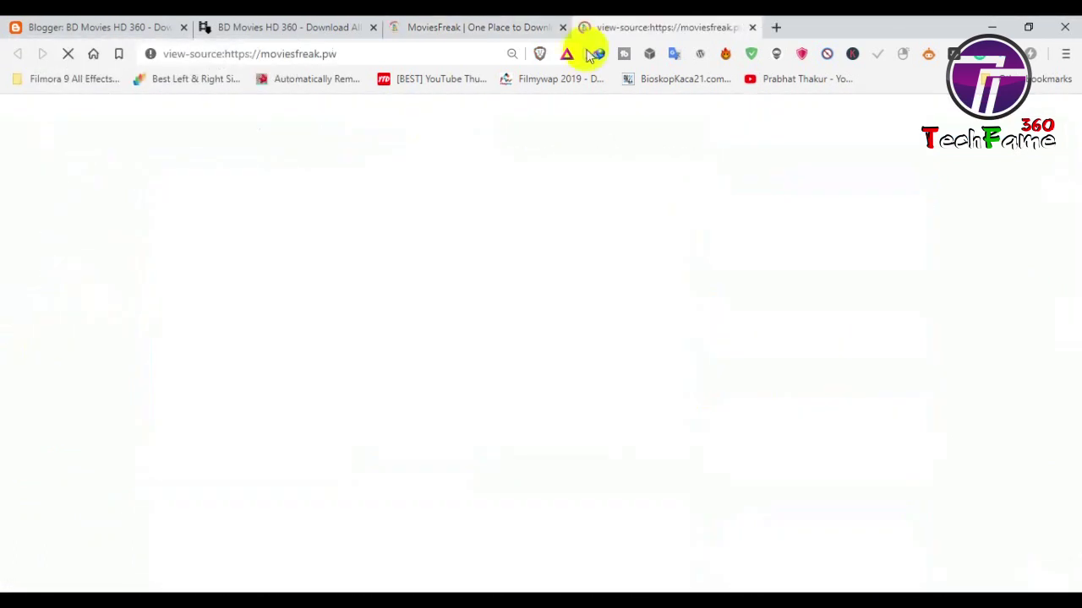
{"action": "left_click", "coordinate": [563, 28]}
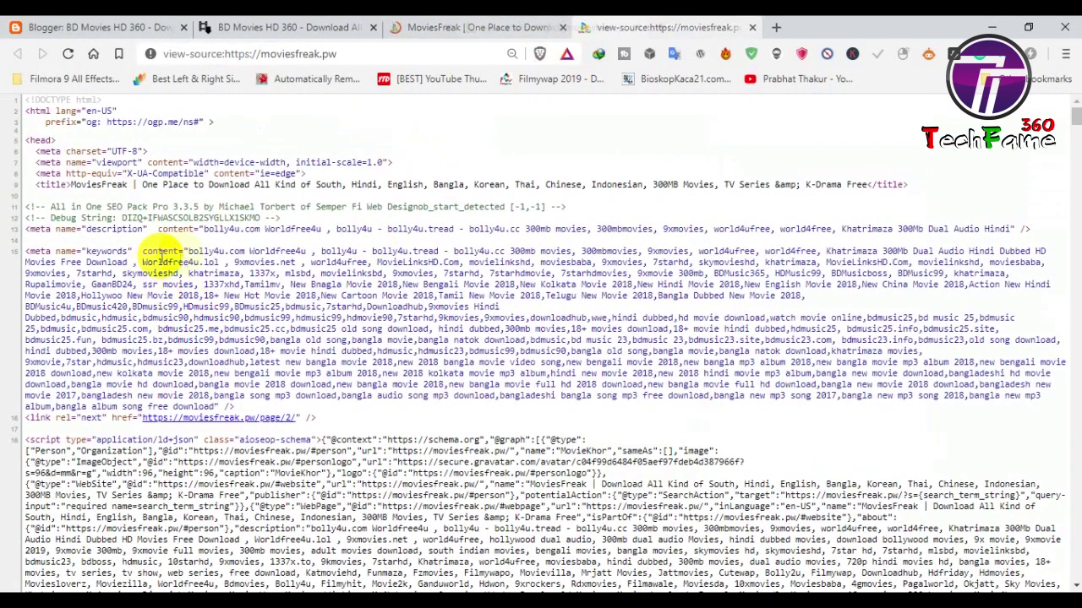
- Copy "Khatrimaza 300Mb Dual Audio Hindi" from the source's meta description and append it after a comma to the blog's search description
{"action": "left_click_drag", "start_coordinate": [210, 230], "coordinate": [989, 232]}
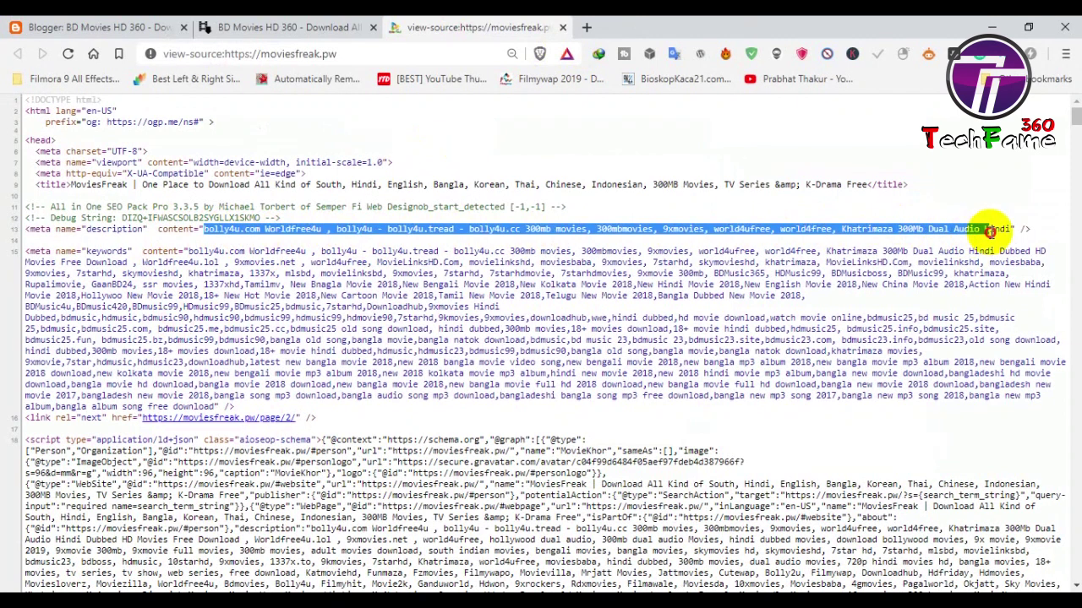
{"action": "left_click", "coordinate": [930, 230]}
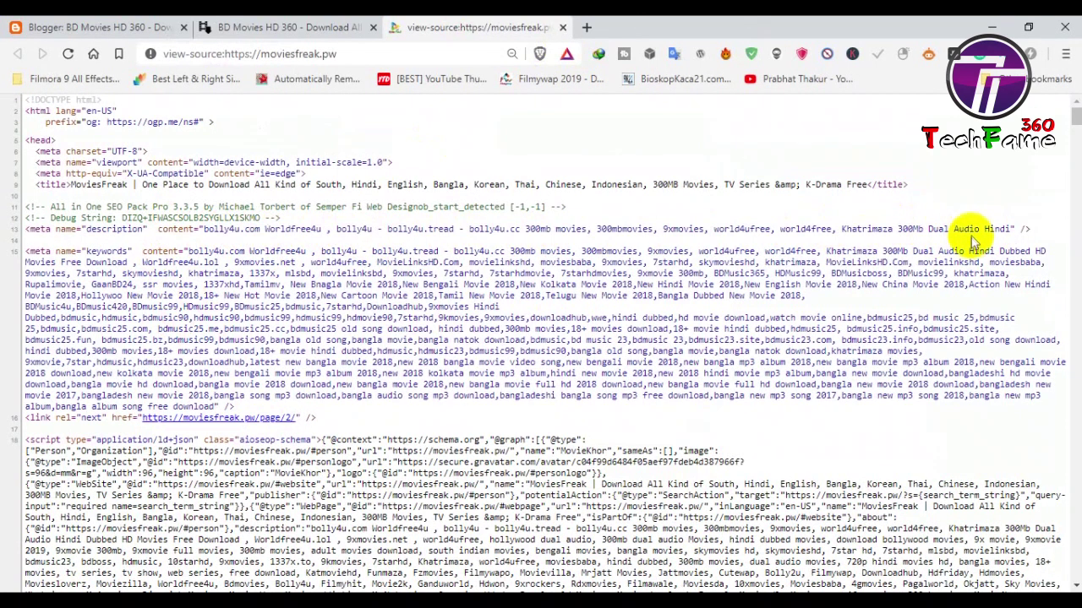
{"action": "left_click_drag", "start_coordinate": [1008, 230], "coordinate": [848, 232]}
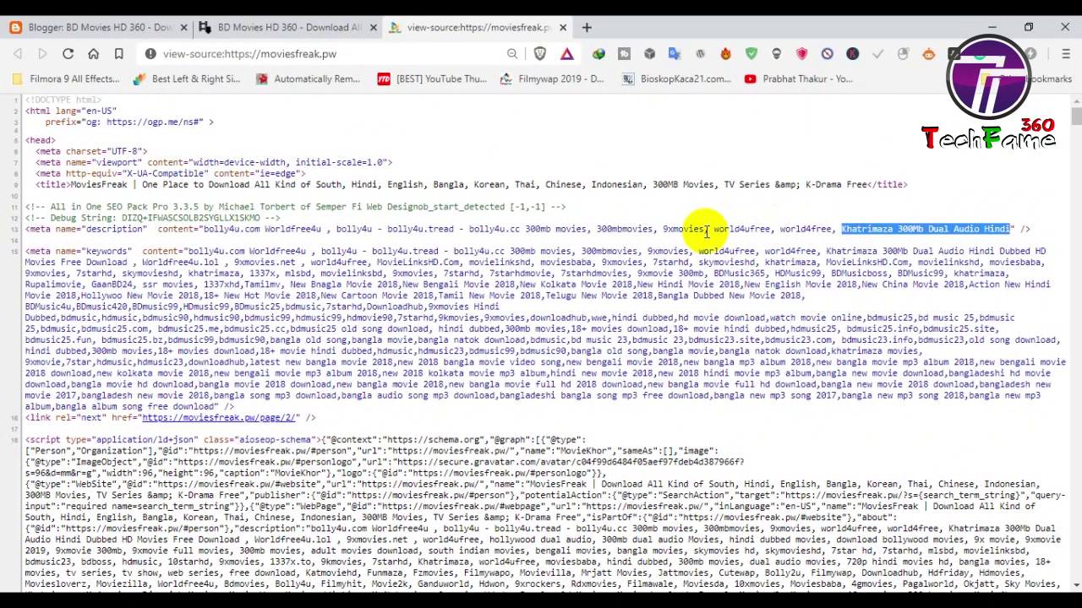
{"action": "left_click", "coordinate": [286, 28]}
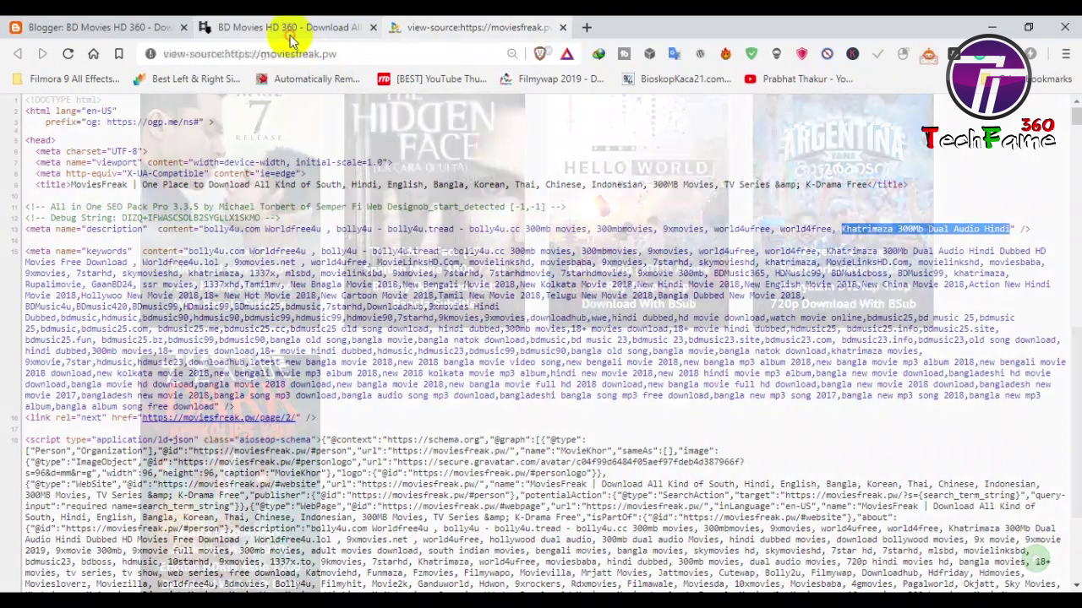
{"action": "left_click", "coordinate": [97, 27]}
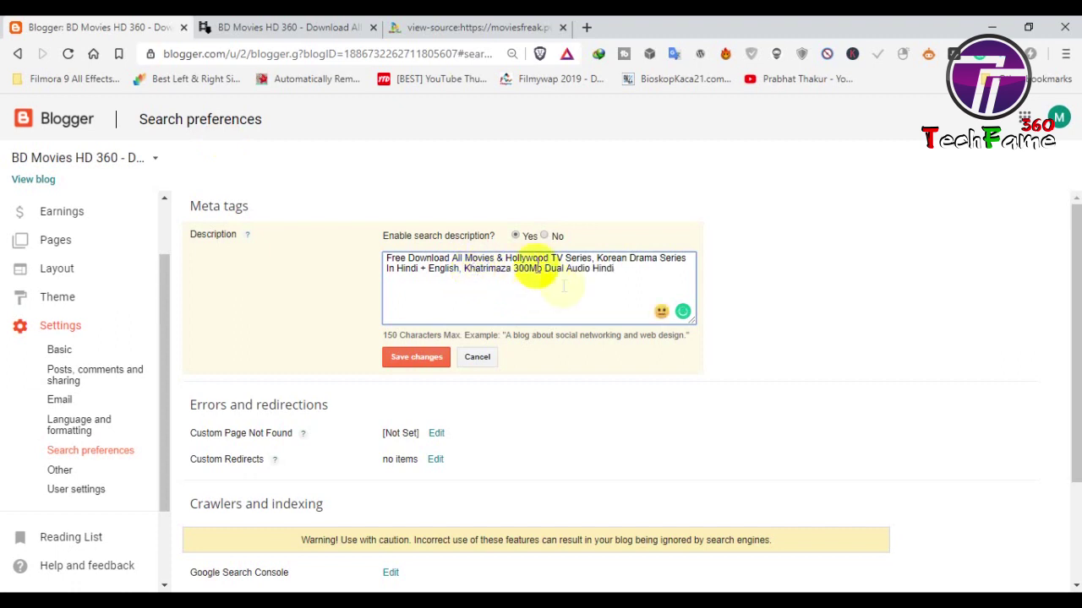
- Copy "Worldfree4u 300MB Movies" from the source's og:site_name tag, append it to the blog's search description and save the description
{"action": "left_click", "coordinate": [456, 27]}
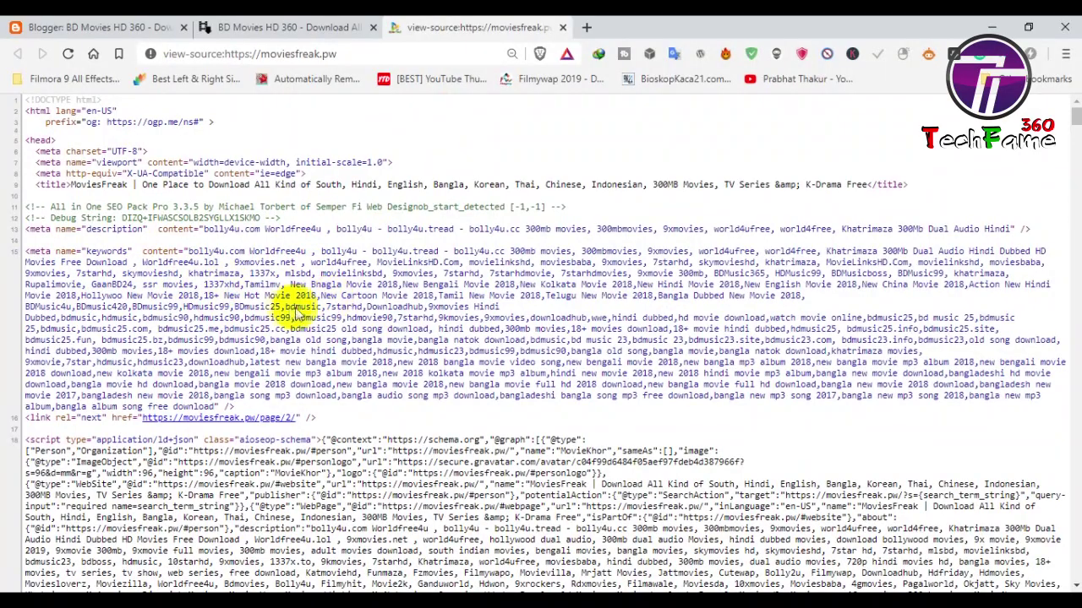
{"action": "scroll", "coordinate": [314, 306], "scroll_direction": "down", "scroll_amount": 4}
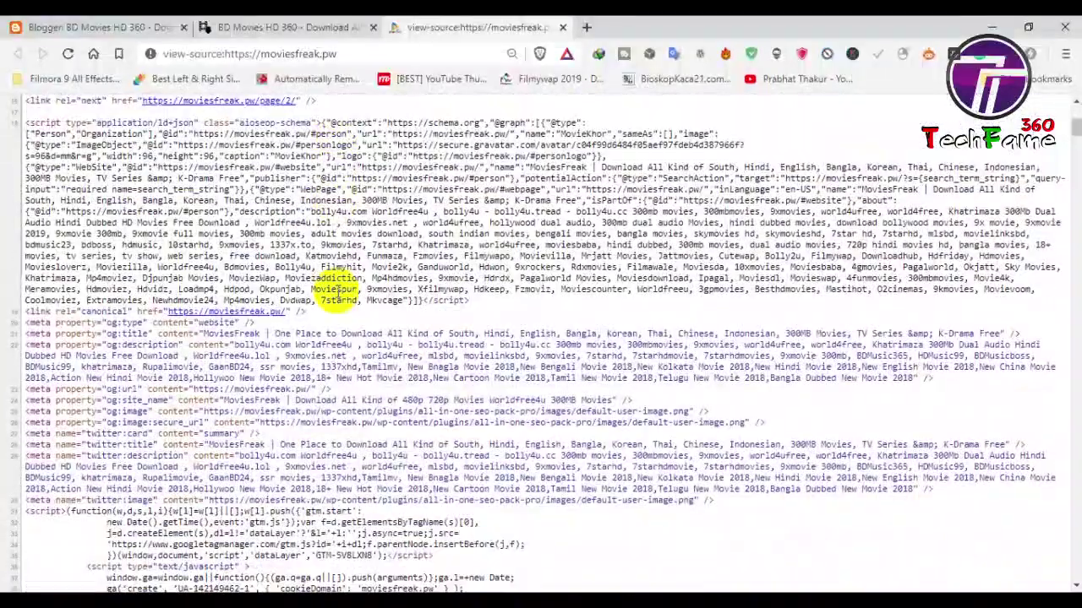
{"action": "scroll", "coordinate": [335, 289], "scroll_direction": "down", "scroll_amount": 1}
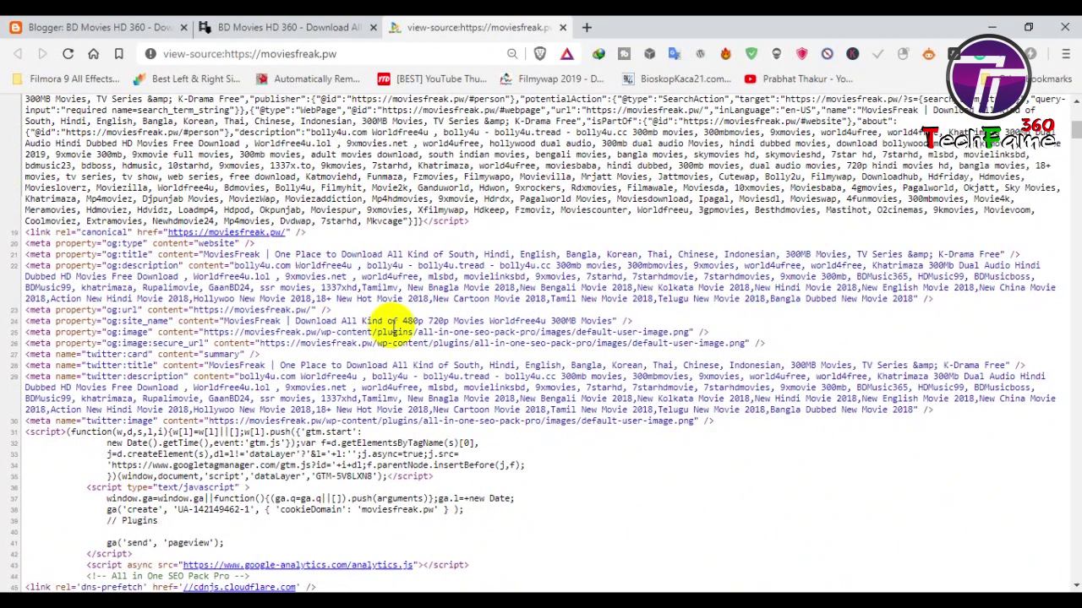
{"action": "left_click_drag", "start_coordinate": [610, 320], "coordinate": [358, 320]}
{"action": "left_click", "coordinate": [498, 320]}
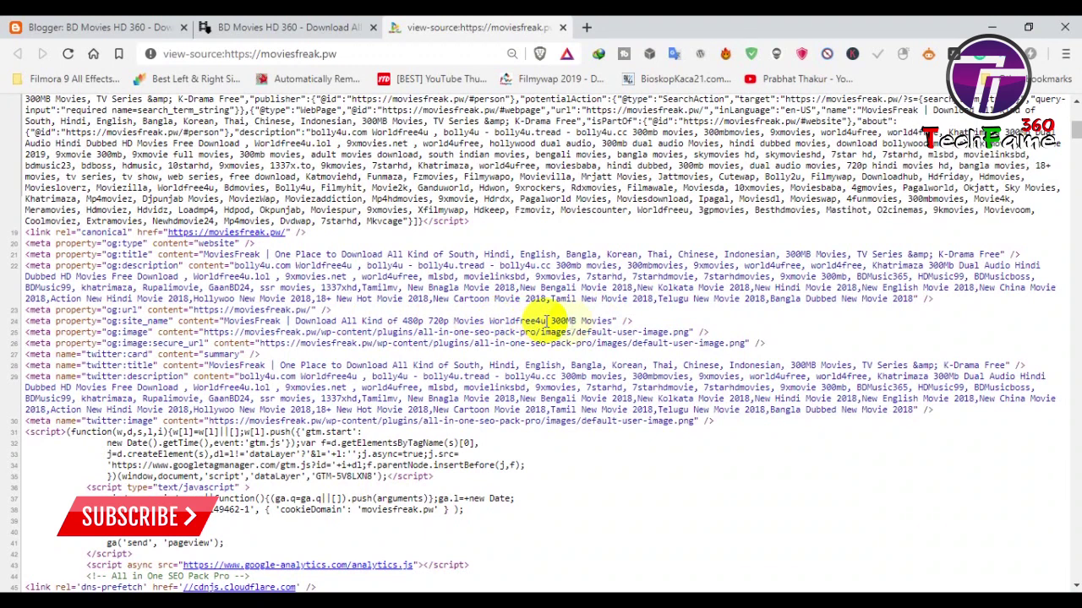
{"action": "left_click_drag", "start_coordinate": [549, 321], "coordinate": [511, 321]}
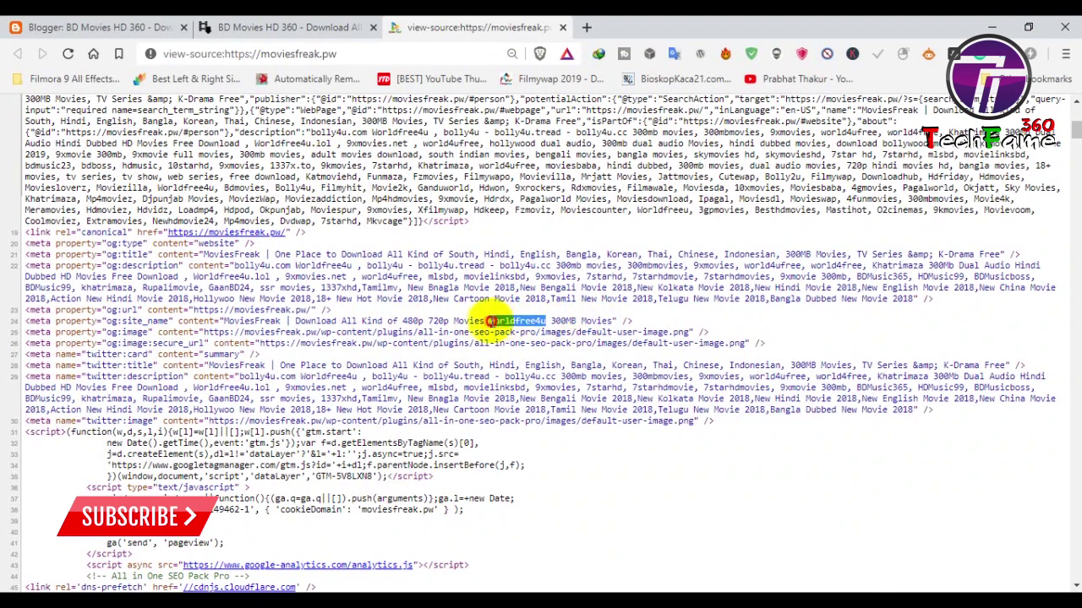
{"action": "left_click", "coordinate": [599, 320]}
{"action": "left_click_drag", "start_coordinate": [612, 321], "coordinate": [490, 321]}
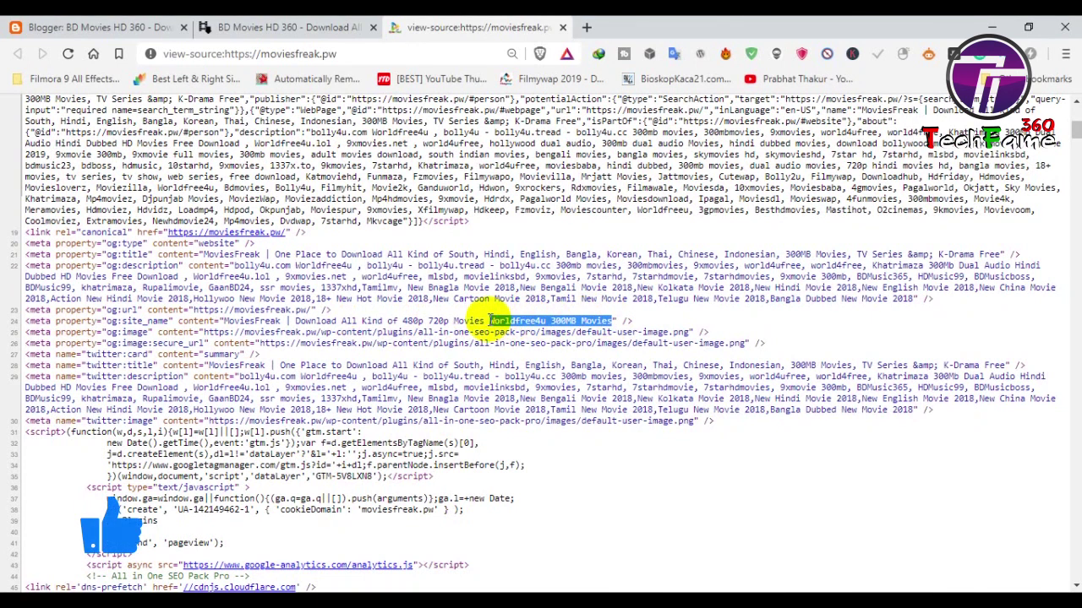
{"action": "left_click", "coordinate": [84, 27]}
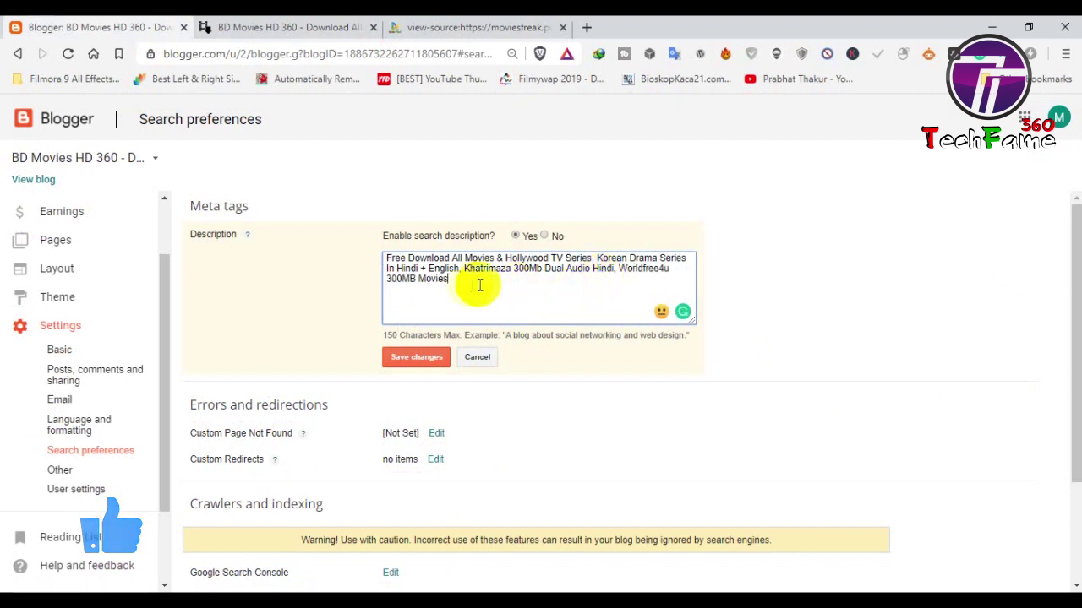
{"action": "left_click_drag", "start_coordinate": [396, 269], "coordinate": [415, 281]}
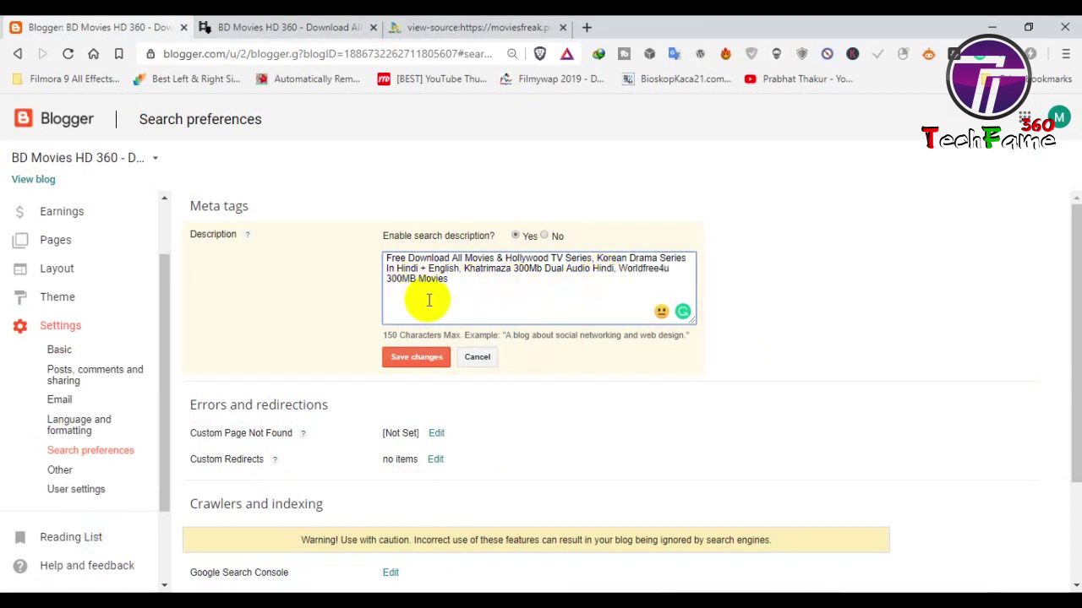
{"action": "left_click", "coordinate": [416, 357]}
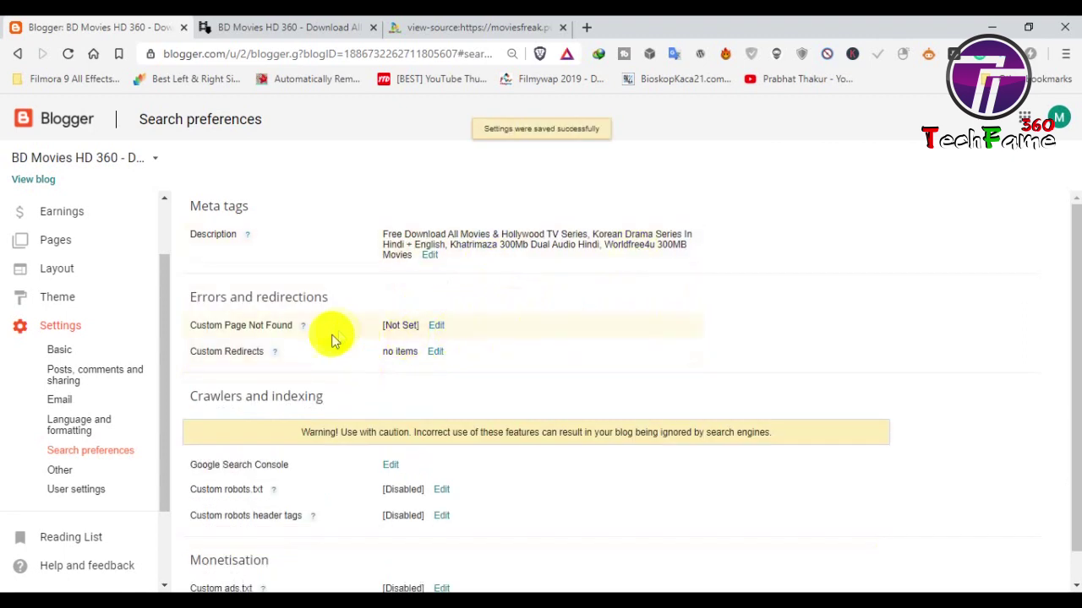
- Examine the Custom Page Not Found editor and the From and To fields of Custom Redirects, cancelling both without entering anything
{"action": "left_click", "coordinate": [434, 328]}
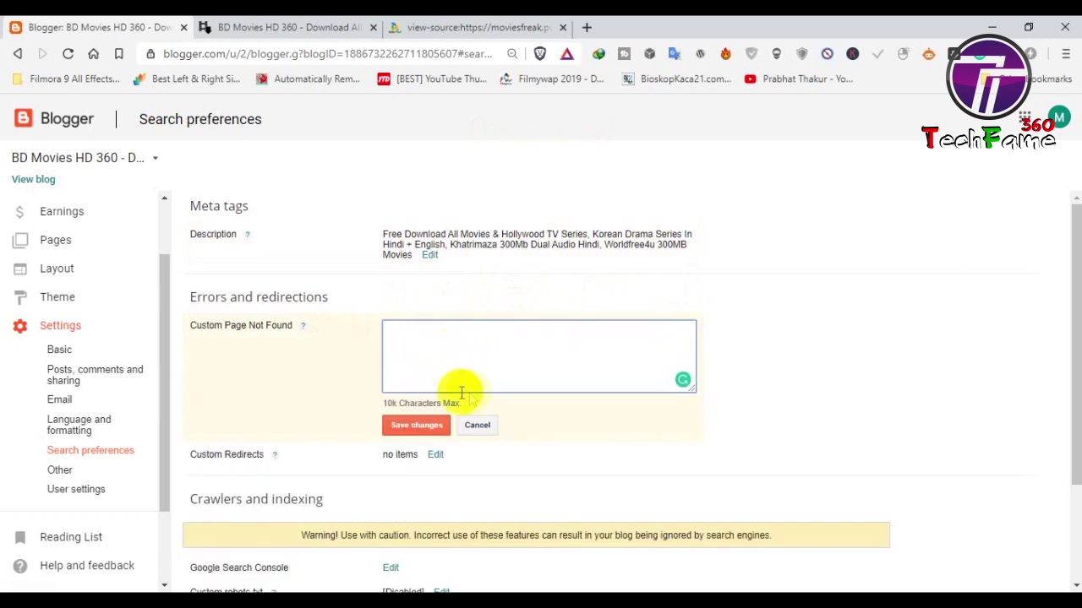
{"action": "left_click", "coordinate": [476, 422]}
{"action": "left_click", "coordinate": [434, 353]}
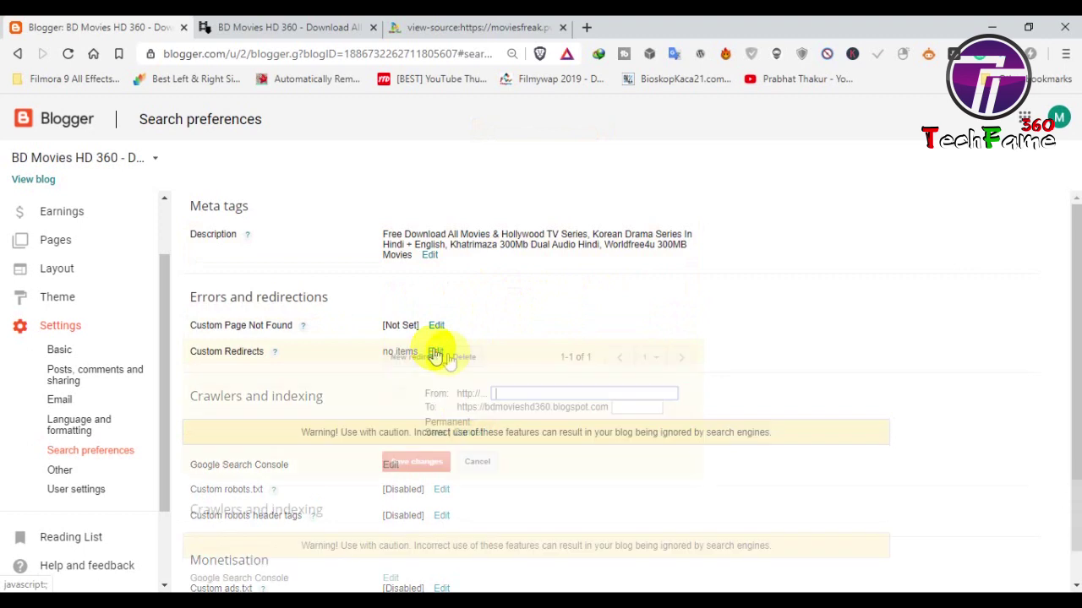
{"action": "left_click", "coordinate": [502, 393]}
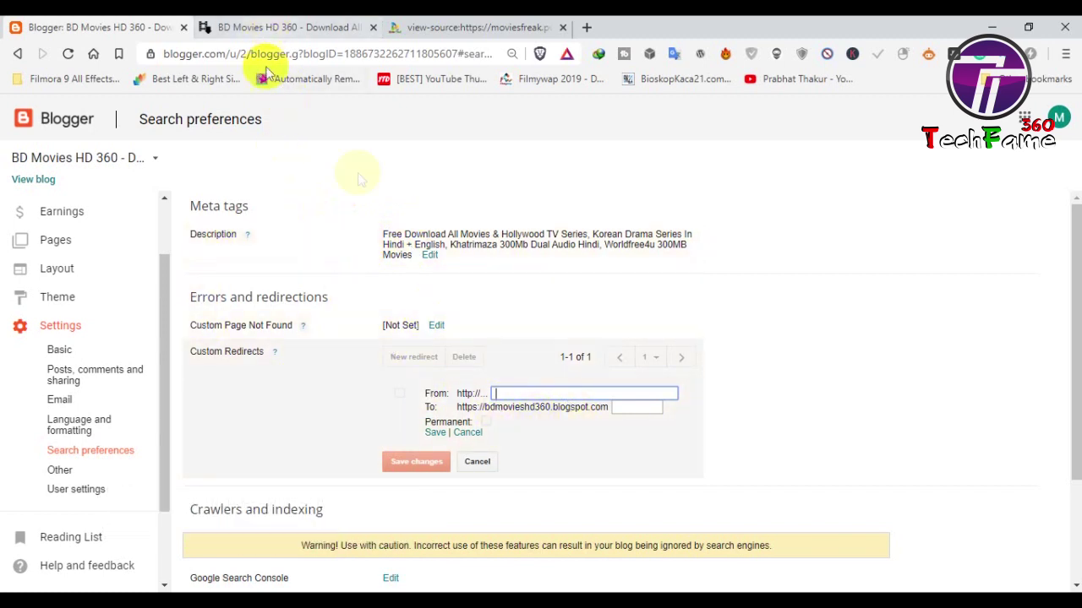
{"action": "left_click", "coordinate": [551, 394]}
{"action": "left_click", "coordinate": [482, 408]}
{"action": "left_click", "coordinate": [514, 406]}
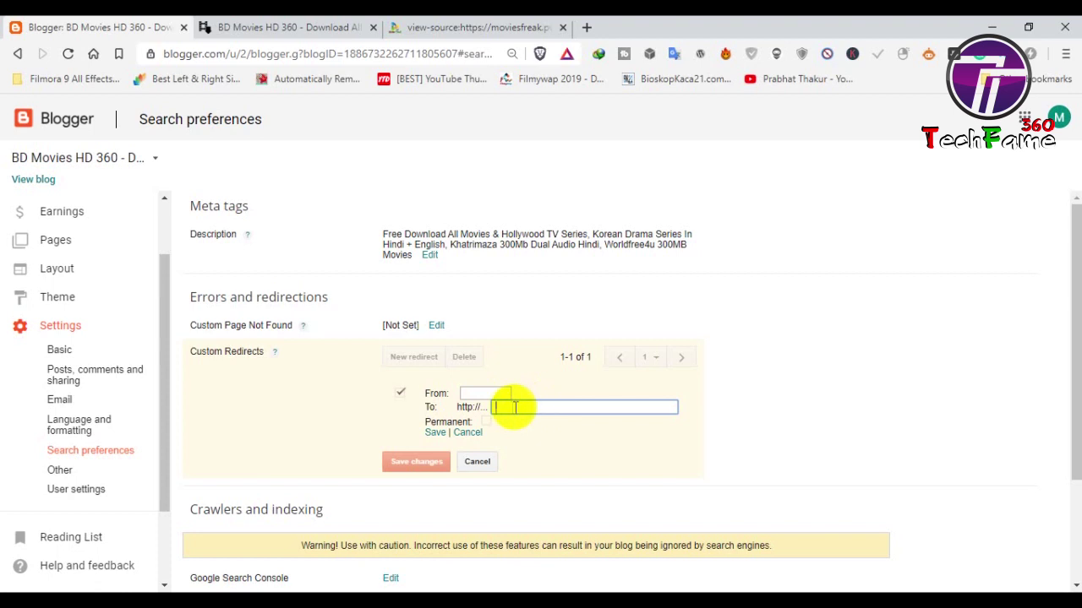
{"action": "left_click", "coordinate": [482, 393]}
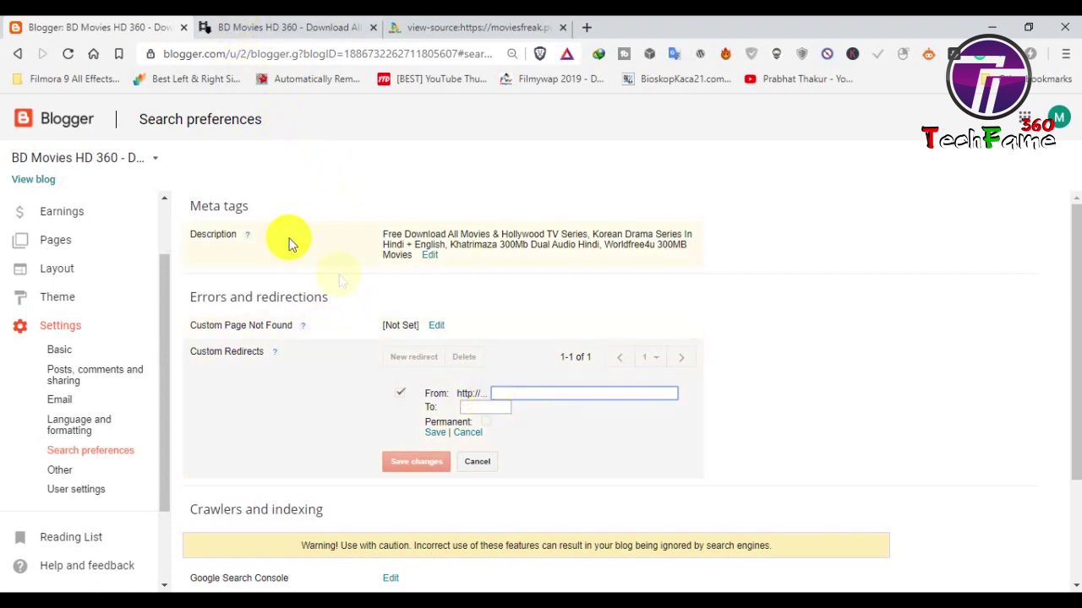
{"action": "left_click", "coordinate": [479, 463]}
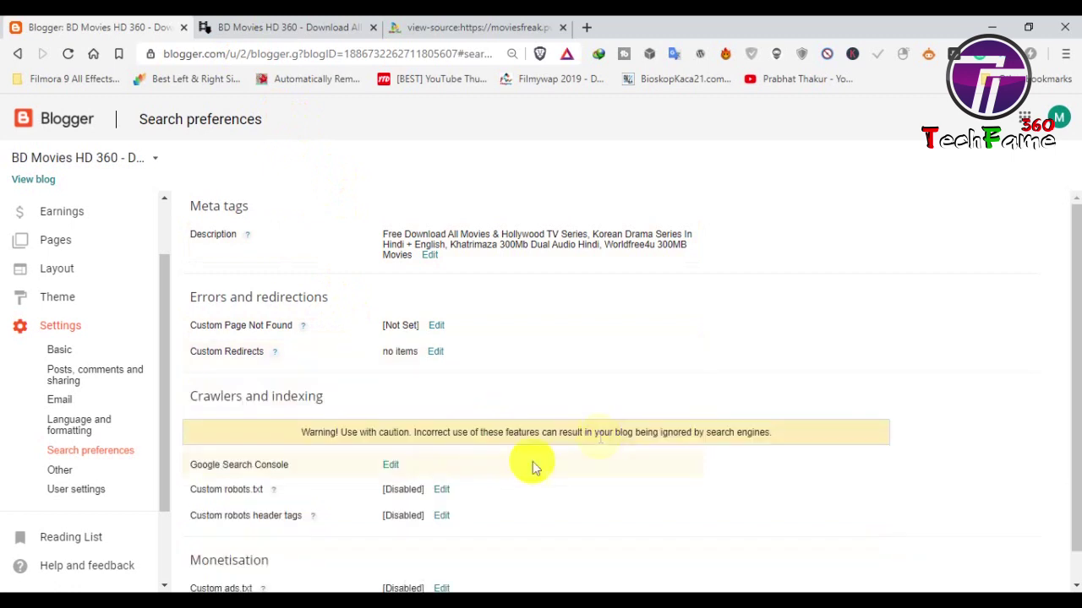
- Open Google Search Console from the Crawlers and indexing settings
{"action": "scroll", "coordinate": [531, 464], "scroll_direction": "down", "scroll_amount": 1}
{"action": "left_click_drag", "start_coordinate": [209, 365], "coordinate": [326, 369]}
{"action": "left_click", "coordinate": [268, 369]}
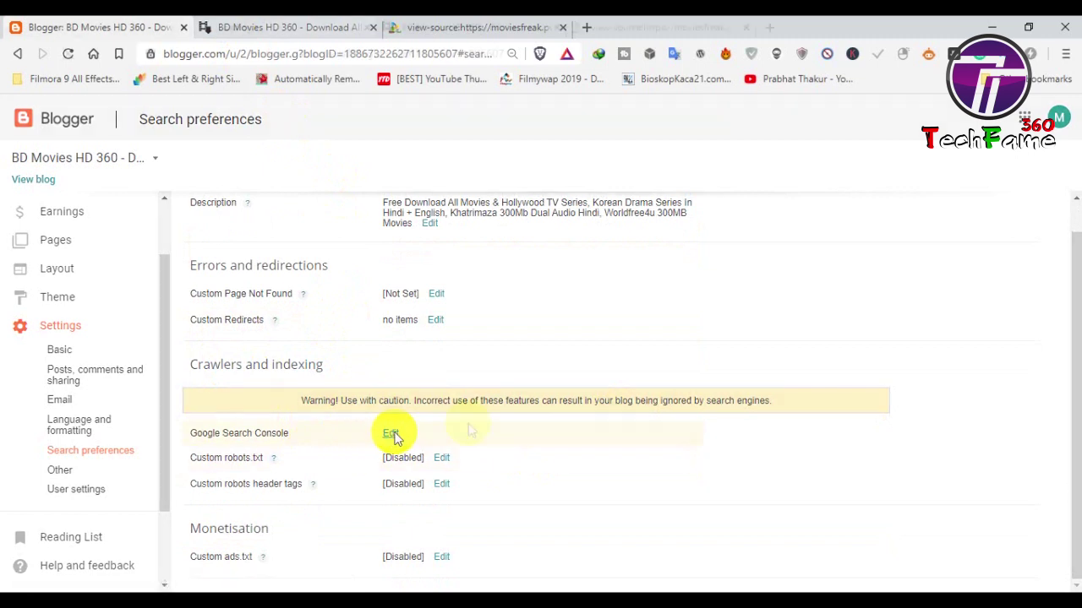
{"action": "left_click", "coordinate": [391, 434]}
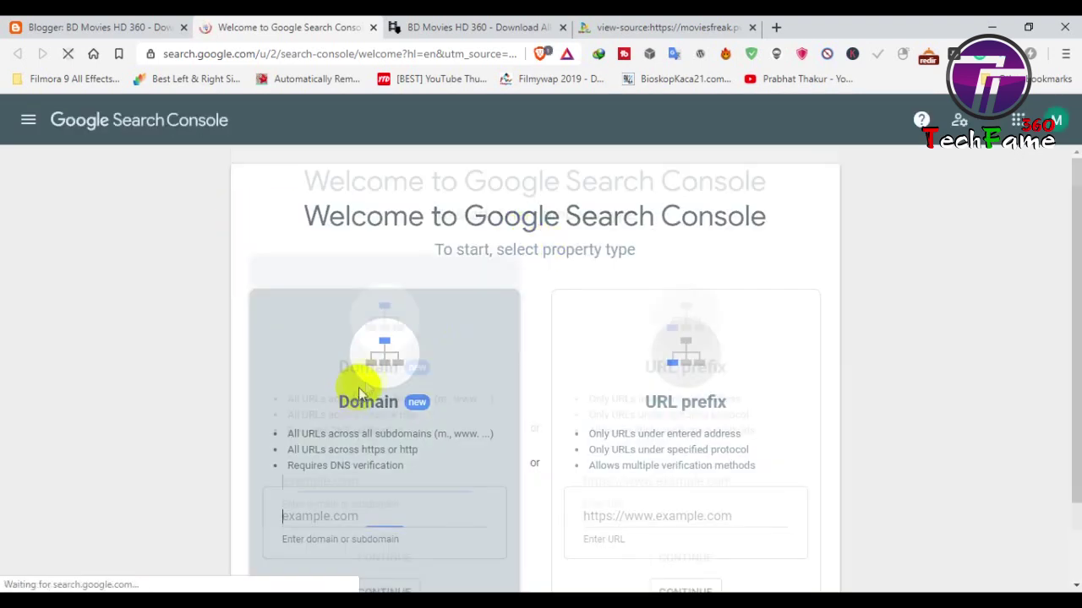
- Add the blog as a Domain property using its copied address, trimmed to bdmovieshd360.blogspot.com, and continue to verification
{"action": "scroll", "coordinate": [358, 387], "scroll_direction": "down", "scroll_amount": 2}
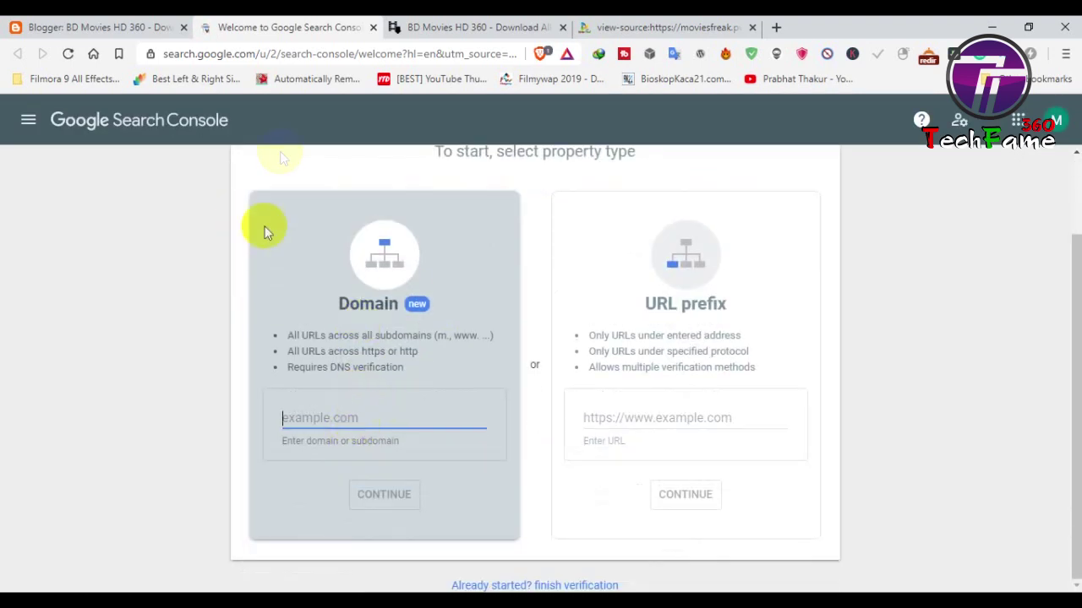
{"action": "left_click", "coordinate": [443, 27]}
{"action": "left_click", "coordinate": [268, 54]}
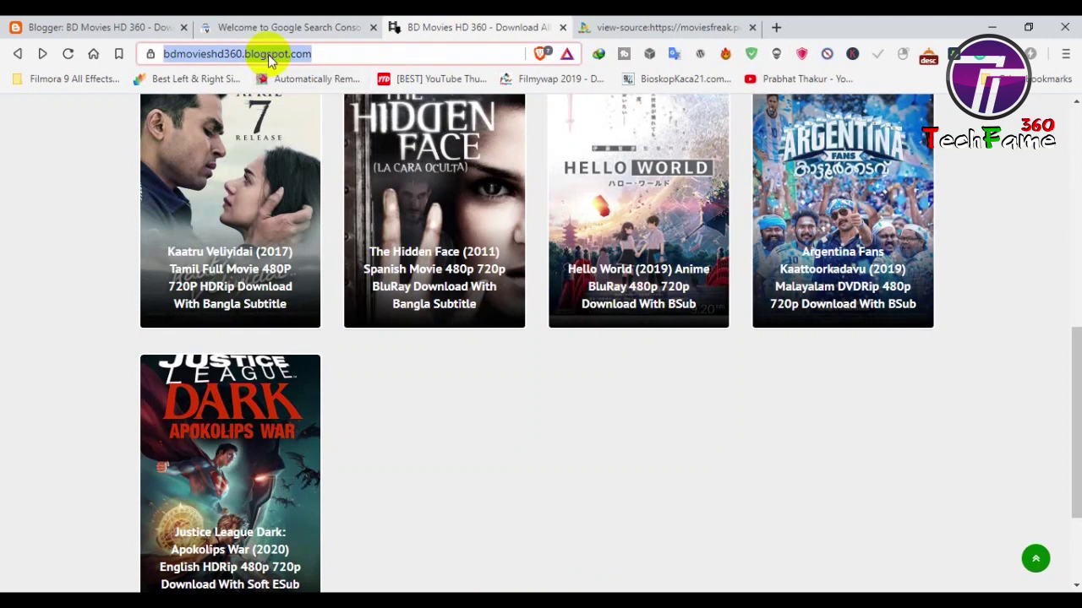
{"action": "left_click", "coordinate": [267, 26]}
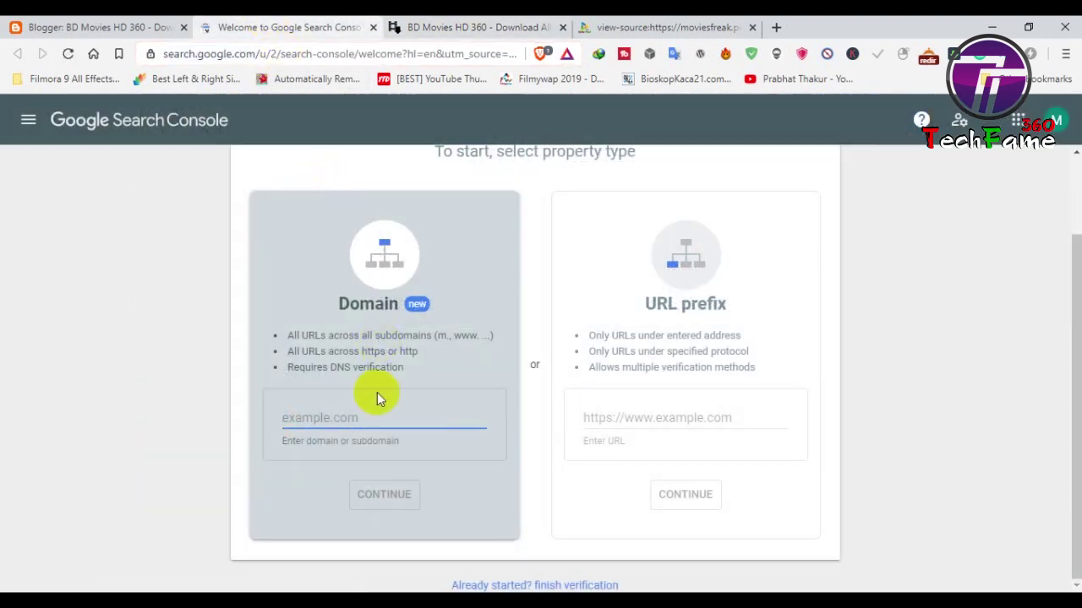
{"action": "type", "text": "https://bdmovieshd360.blogspot.com/"}
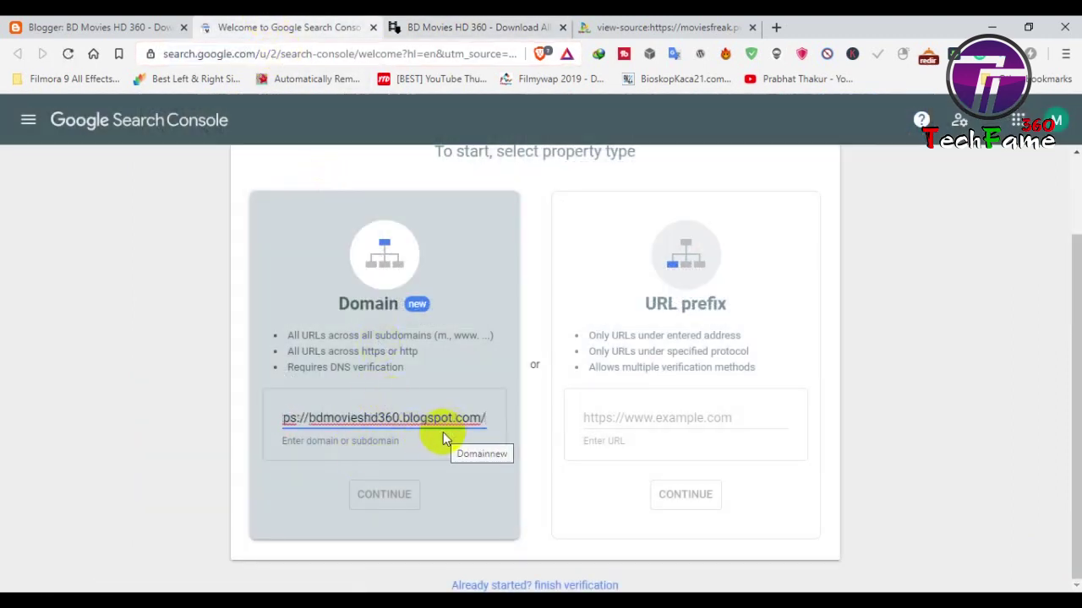
{"action": "key", "text": "BackSpace"}
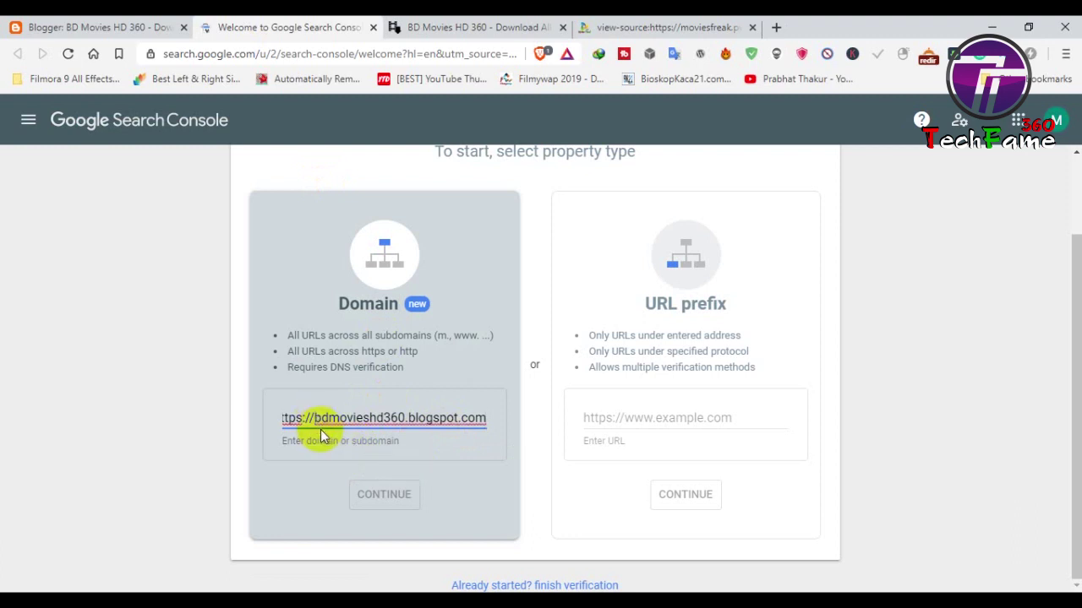
{"action": "key", "text": "shift+Home"}
{"action": "key", "text": "BackSpace"}
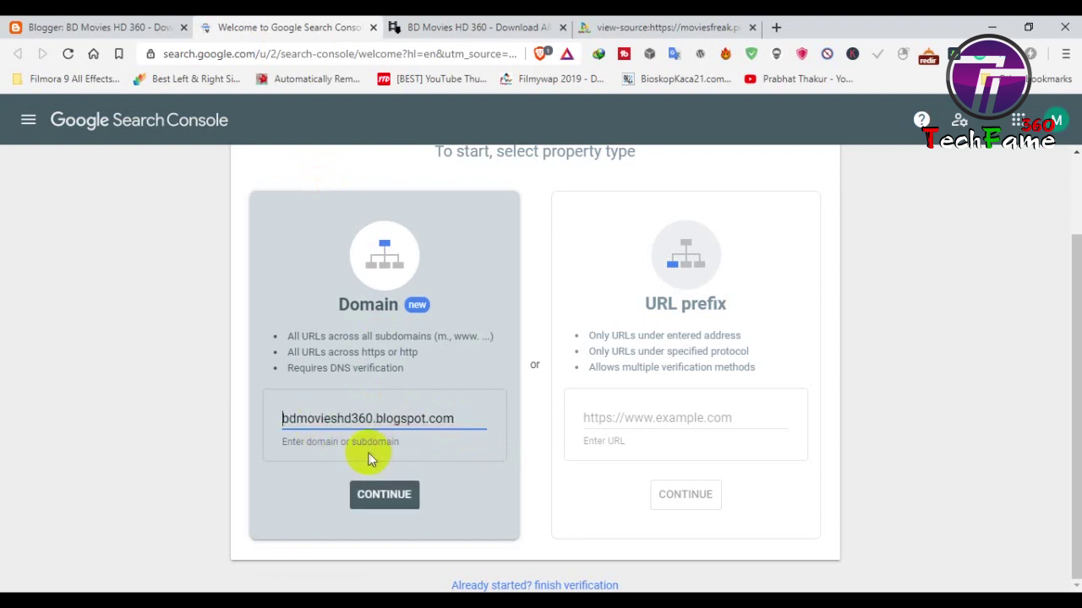
{"action": "left_click", "coordinate": [390, 505]}
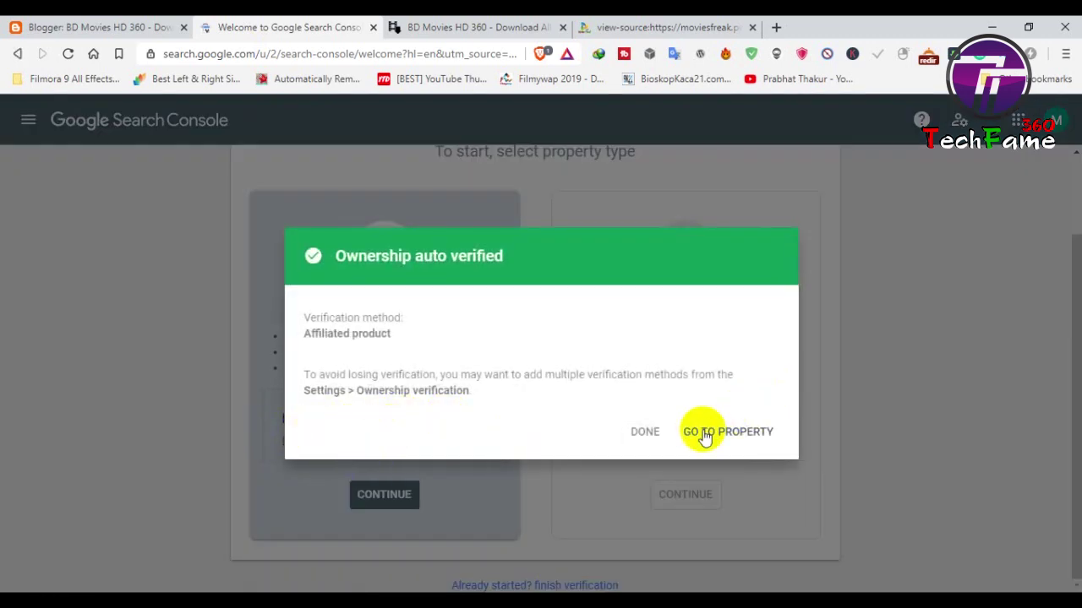
- Go to the new property and dismiss the welcome dialog and the Mobile First Indexing notice
{"action": "left_click", "coordinate": [715, 430]}
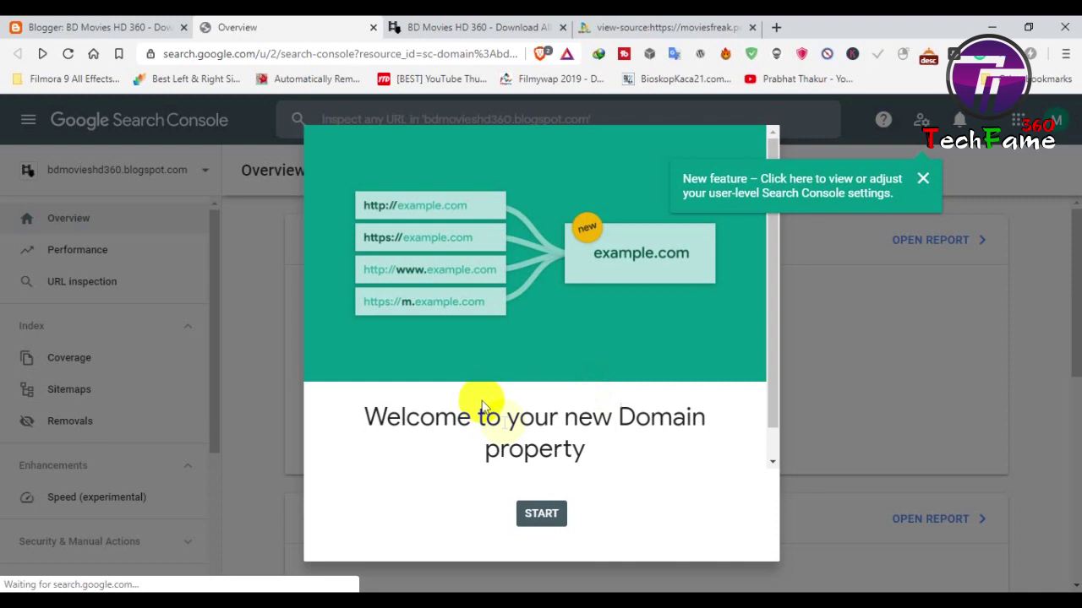
{"action": "left_click", "coordinate": [541, 506]}
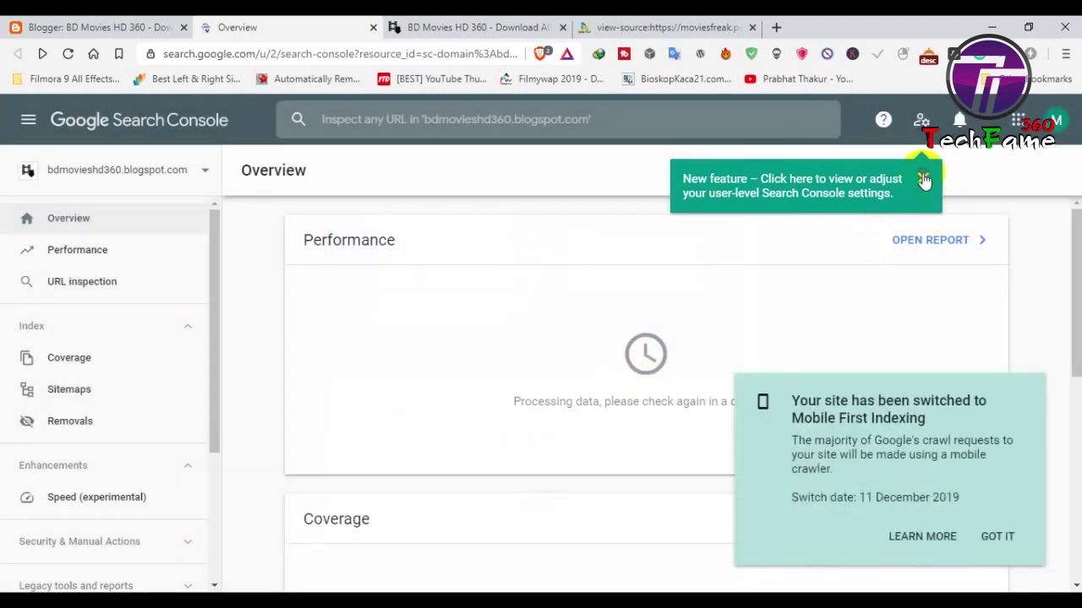
{"action": "left_click", "coordinate": [997, 538]}
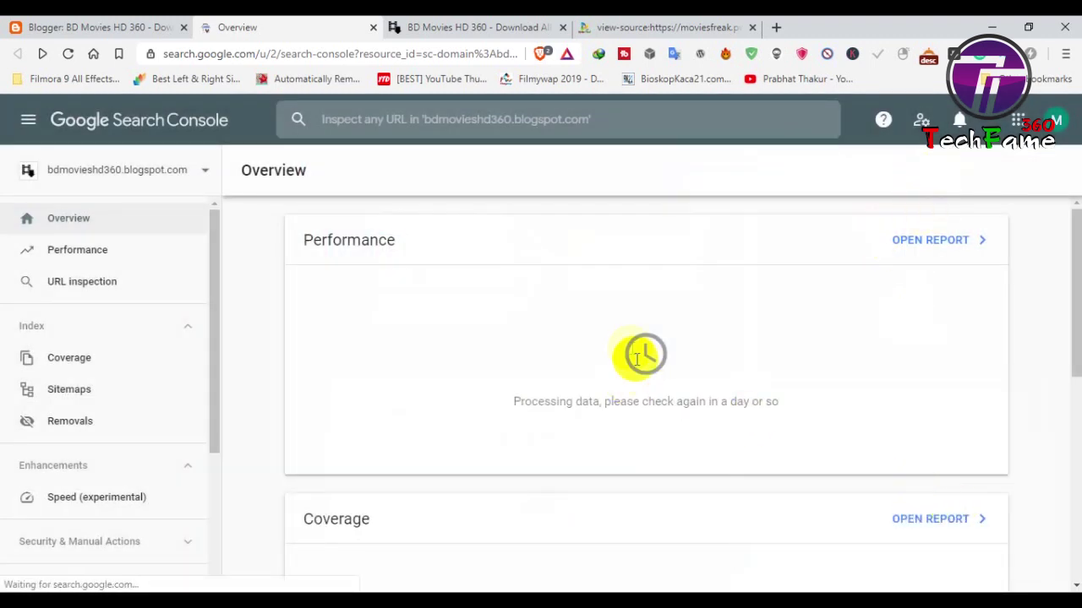
{"action": "scroll", "coordinate": [406, 330], "scroll_direction": "down", "scroll_amount": 5}
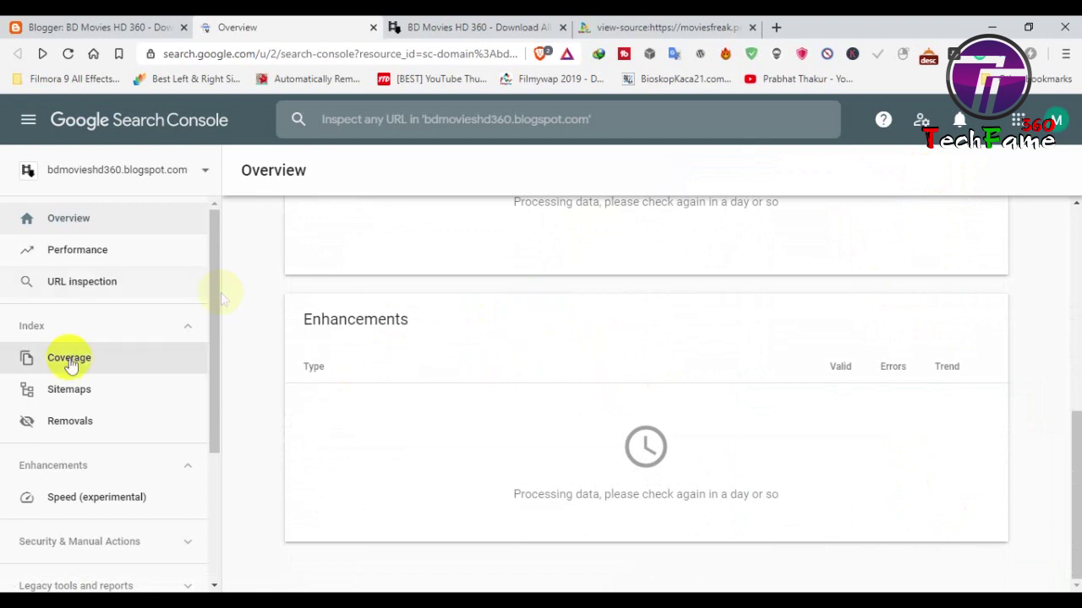
- Copy the sitemap URL from the last line of the Notepad text and paste it as a new sitemap in Sitemaps
{"action": "left_click", "coordinate": [116, 393]}
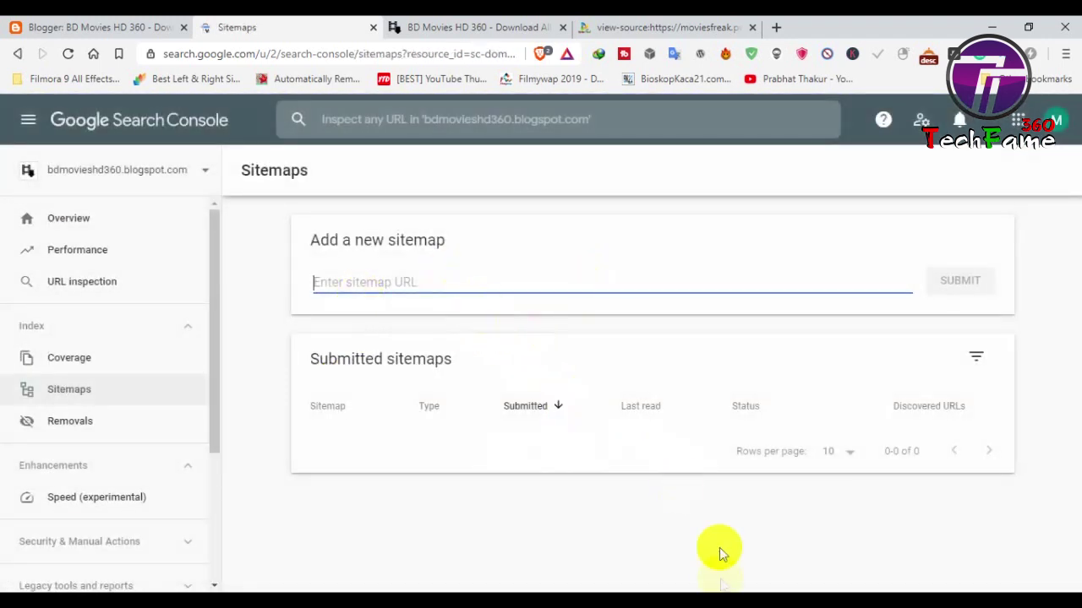
{"action": "left_click", "coordinate": [725, 600]}
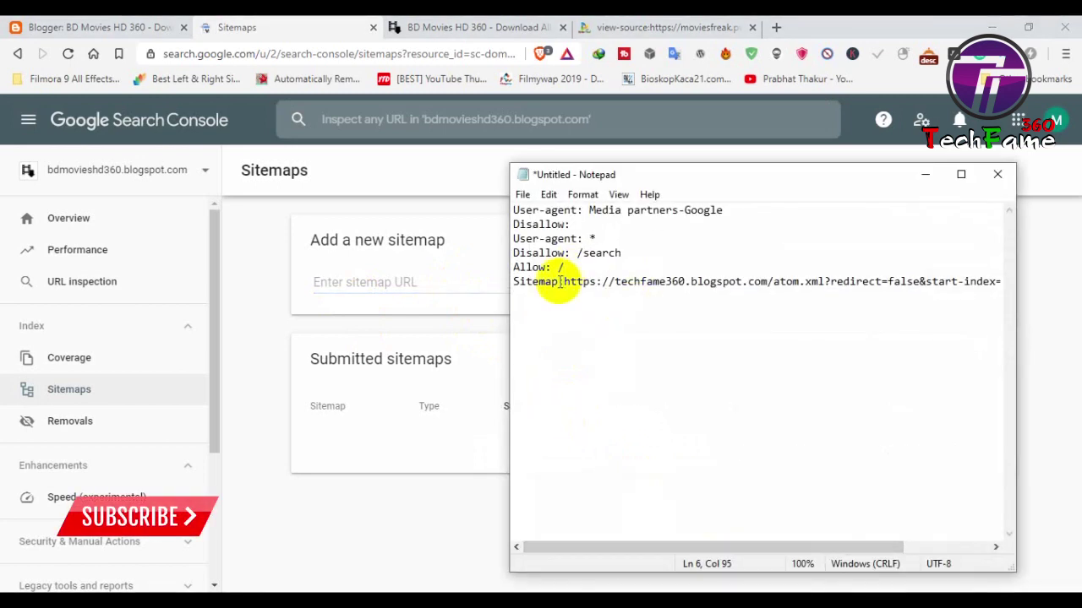
{"action": "left_click_drag", "start_coordinate": [564, 281], "coordinate": [1020, 287]}
{"action": "key", "text": "ctrl+c"}
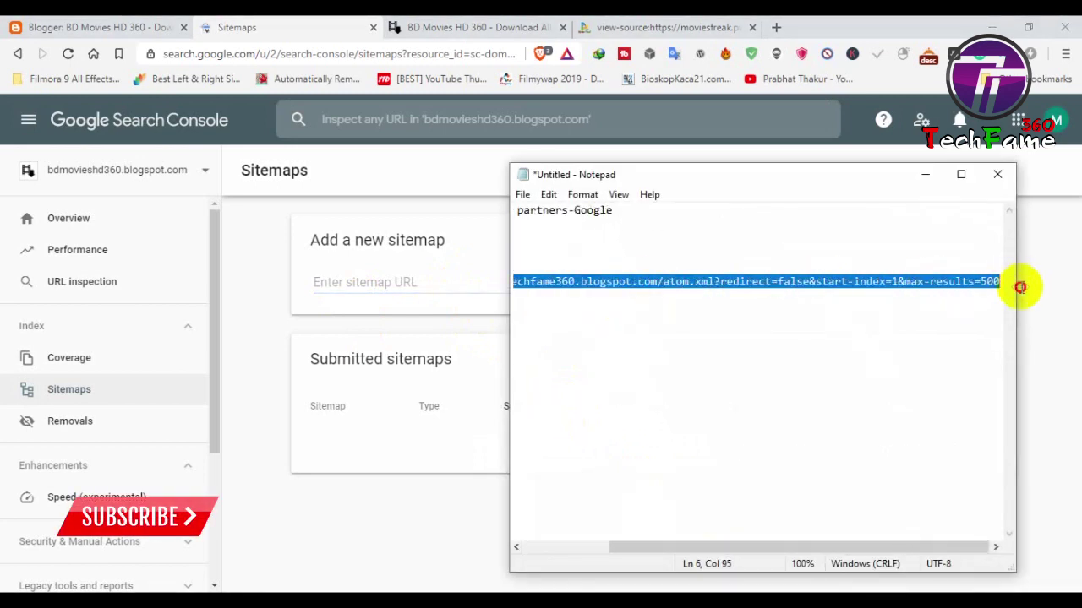
{"action": "left_click", "coordinate": [925, 176]}
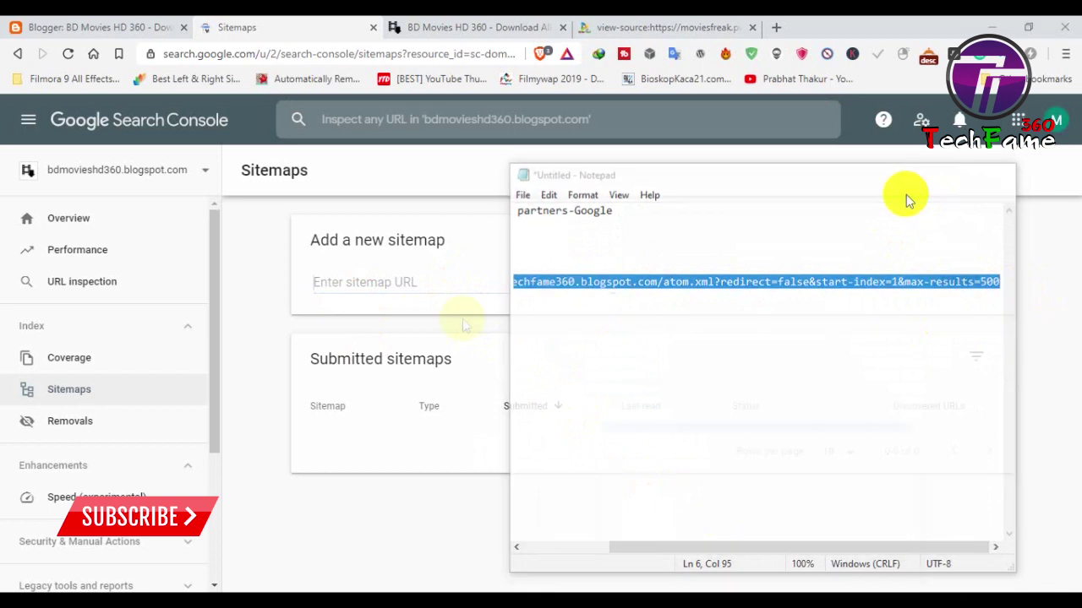
{"action": "left_click", "coordinate": [430, 302]}
{"action": "key", "text": "ctrl+v"}
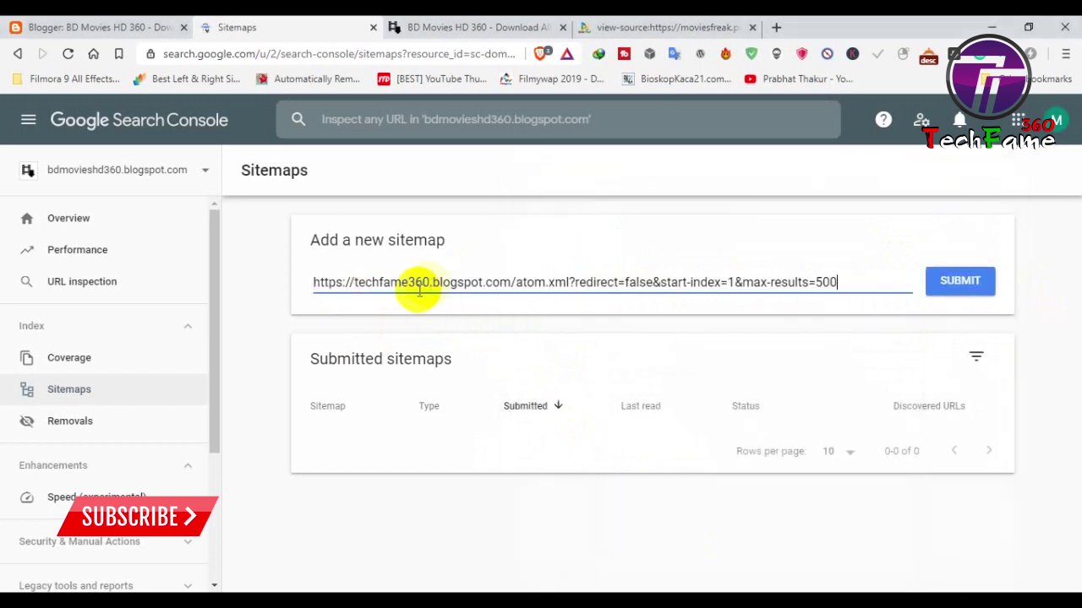
{"action": "left_click", "coordinate": [414, 27]}
{"action": "left_click", "coordinate": [331, 54]}
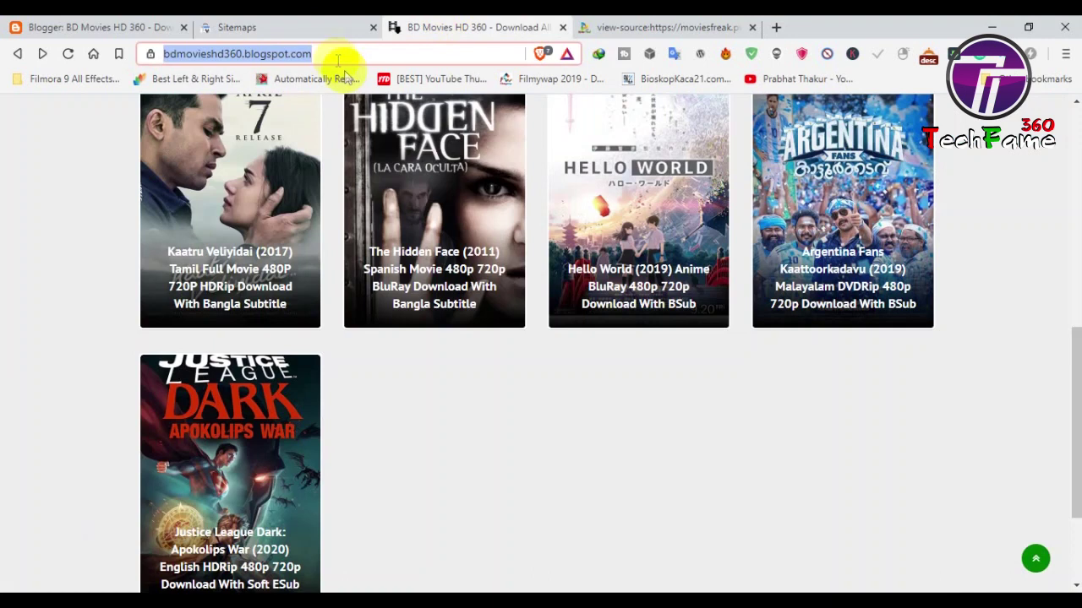
{"action": "left_click", "coordinate": [302, 27]}
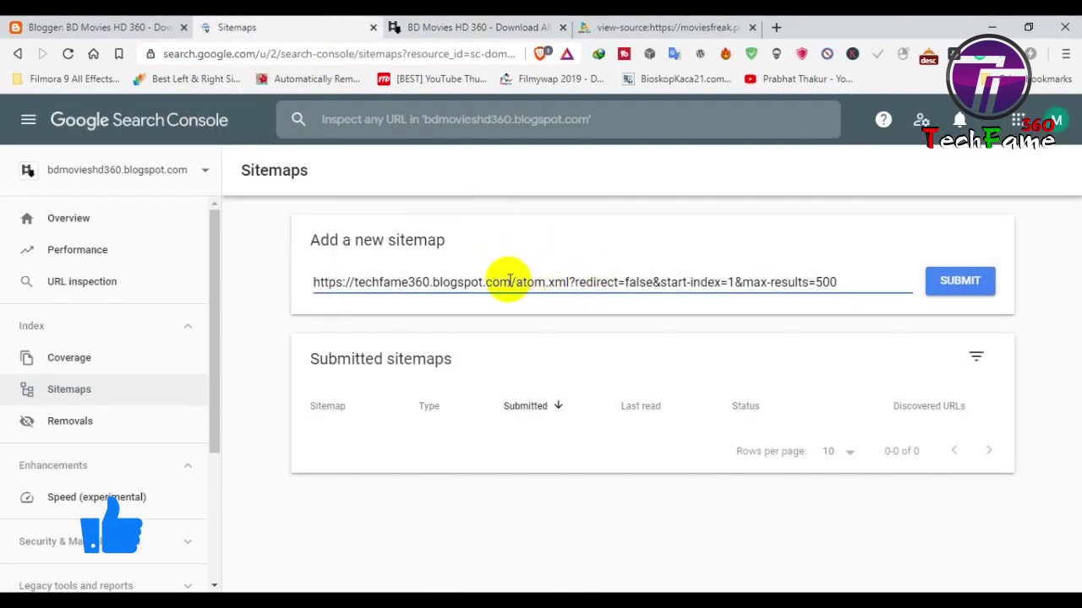
{"action": "left_click_drag", "start_coordinate": [511, 281], "coordinate": [349, 280]}
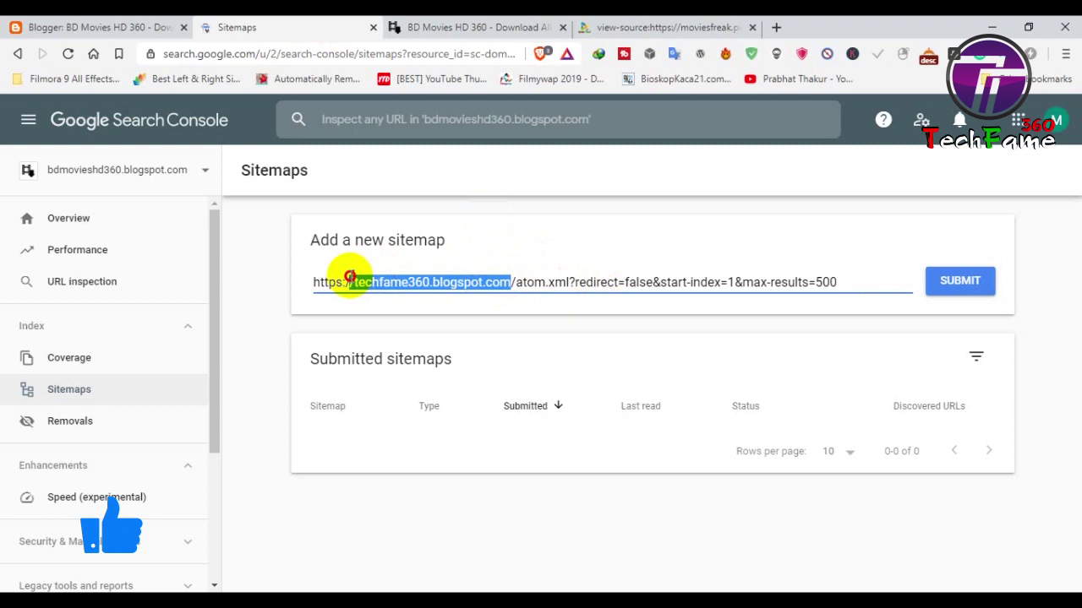
{"action": "left_click", "coordinate": [499, 288]}
{"action": "left_click_drag", "start_coordinate": [513, 284], "coordinate": [284, 278]}
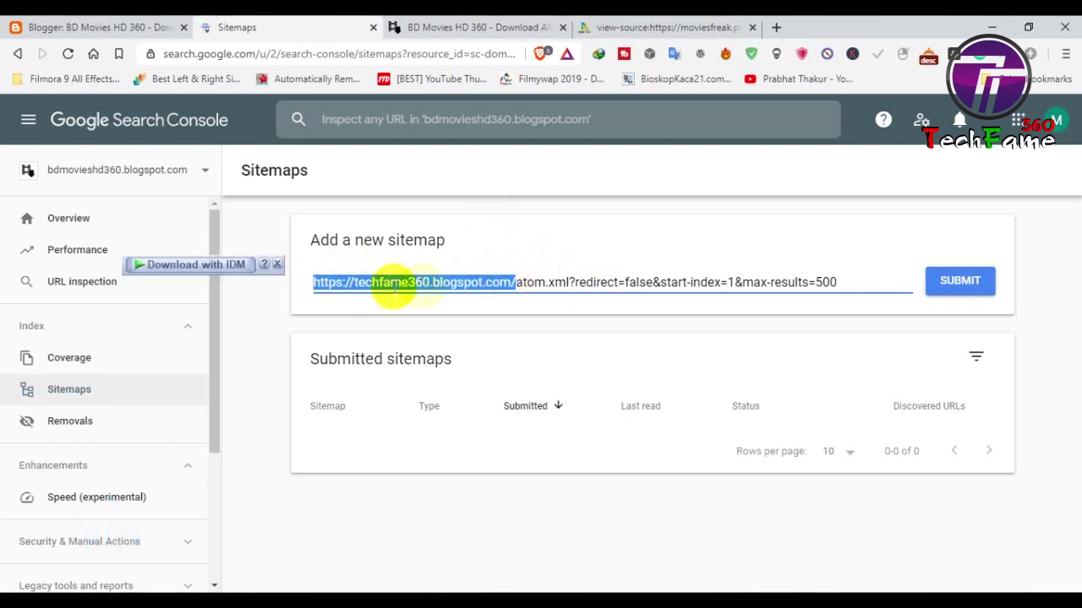
{"action": "left_click", "coordinate": [447, 30]}
{"action": "left_click", "coordinate": [348, 54]}
{"action": "key", "text": "ctrl+c"}
{"action": "left_click", "coordinate": [326, 24]}
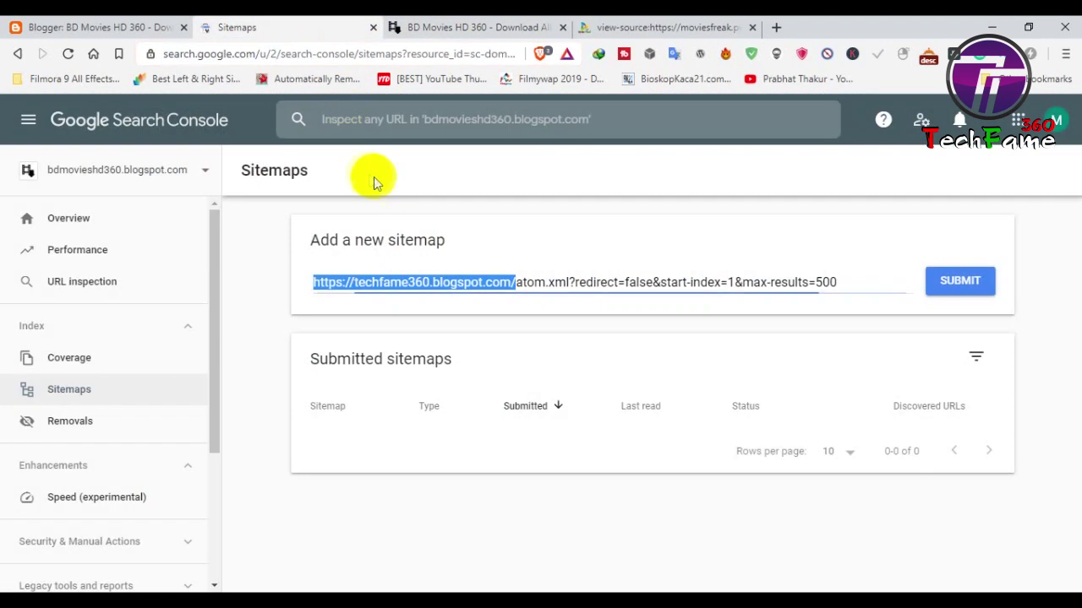
{"action": "key", "text": "ctrl+v"}
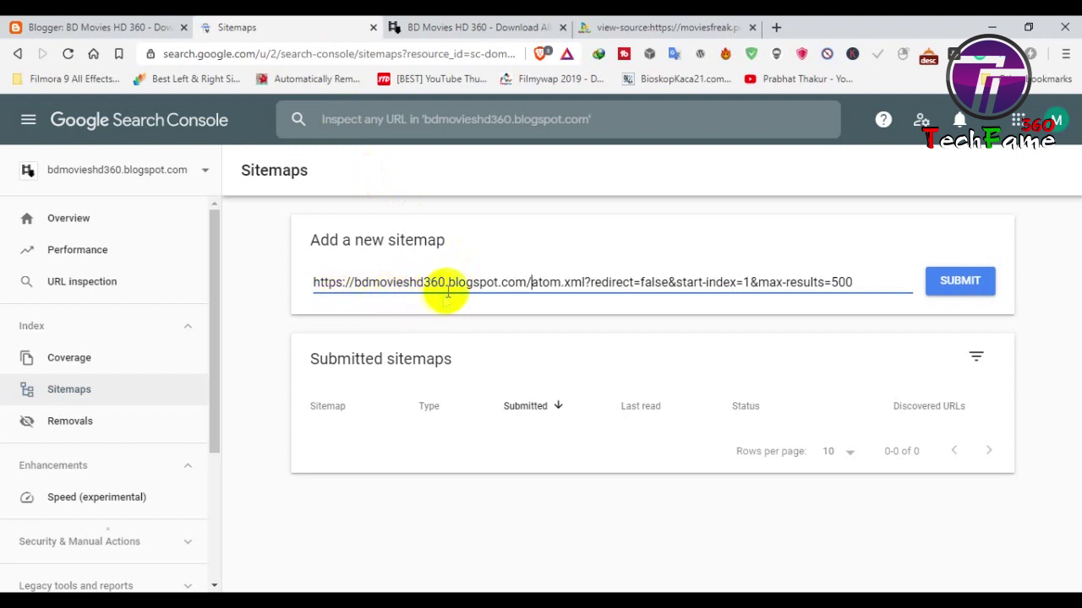
{"action": "left_click", "coordinate": [530, 285]}
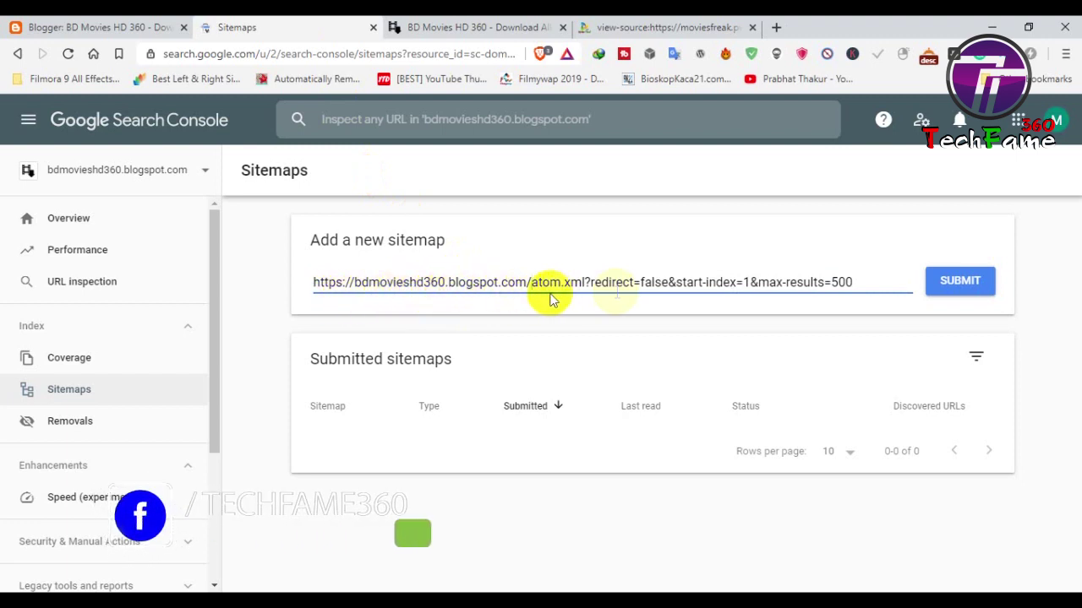
- Submit the sitemap, dismiss the confirmation and open the submitted sitemap's details
{"action": "left_click", "coordinate": [957, 282]}
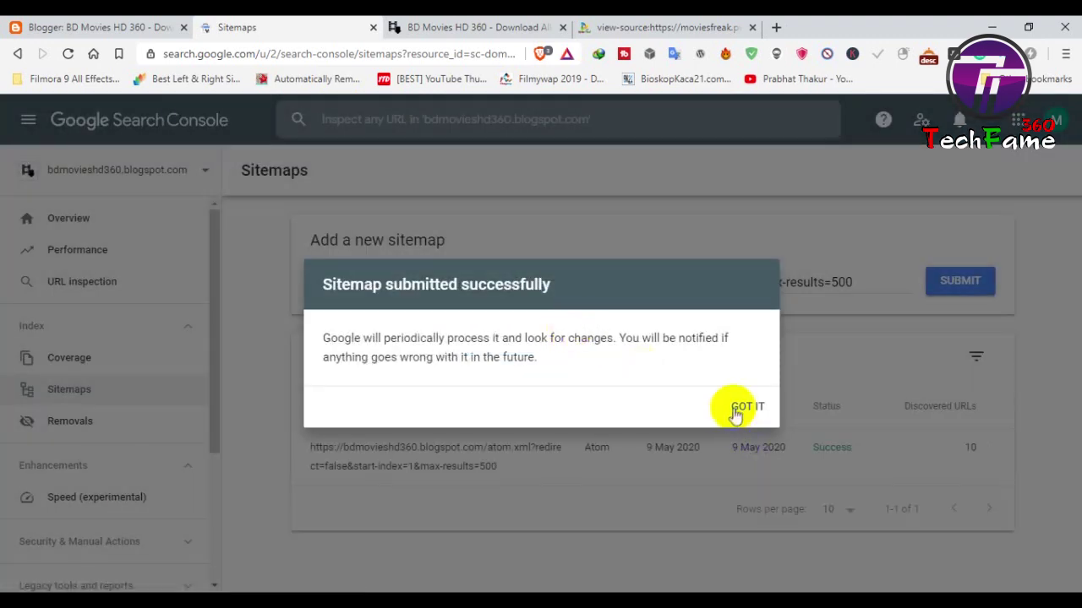
{"action": "left_click", "coordinate": [736, 405]}
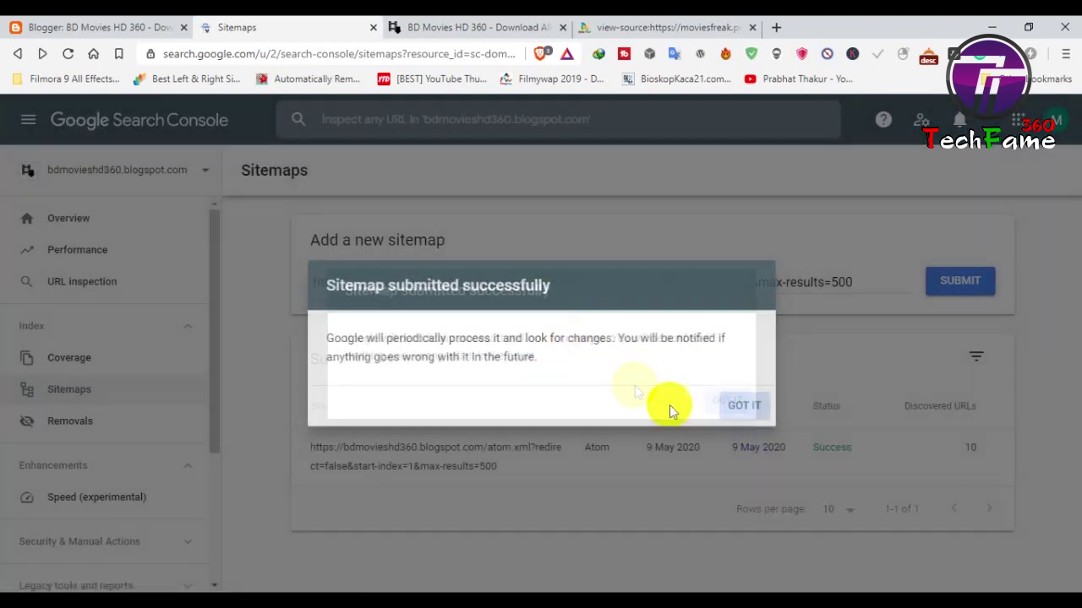
{"action": "left_click", "coordinate": [669, 446]}
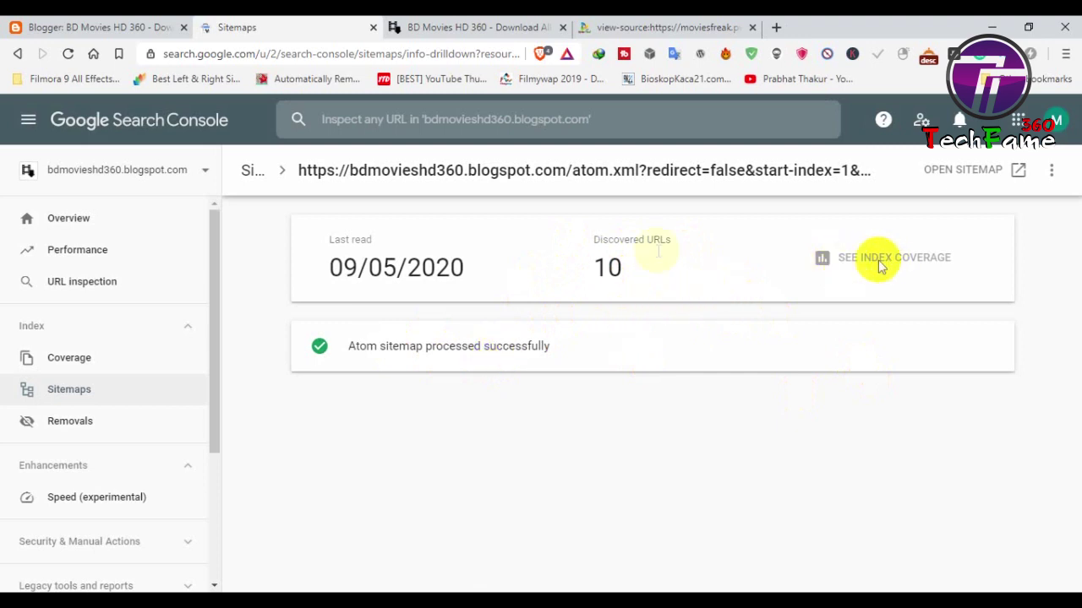
- Look over the property's Overview, close Search Console and return to Blogger's search preferences
{"action": "left_click", "coordinate": [126, 220]}
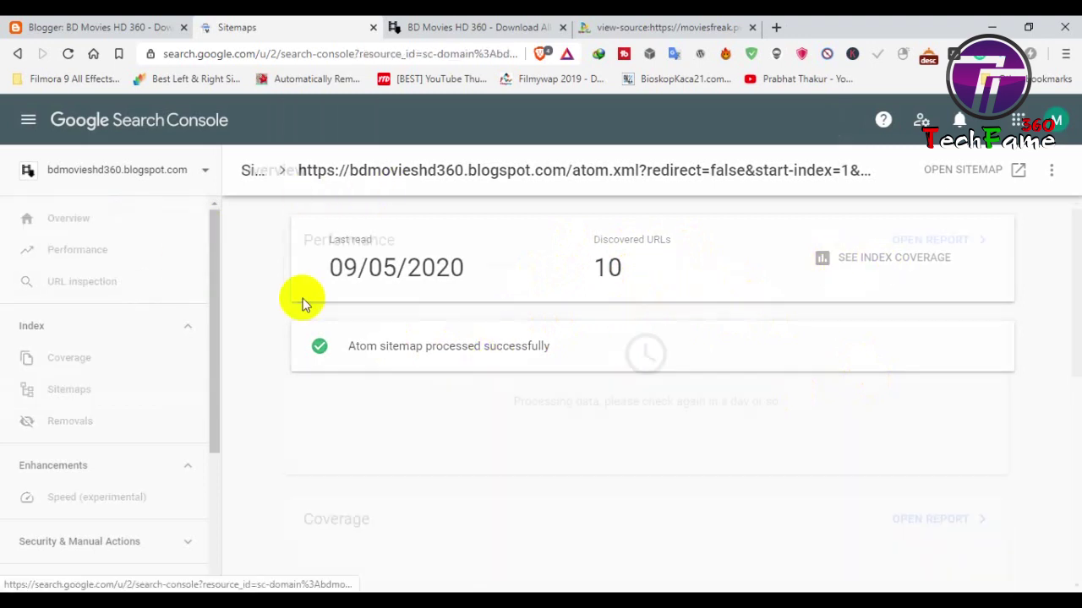
{"action": "scroll", "coordinate": [592, 279], "scroll_direction": "down", "scroll_amount": 3}
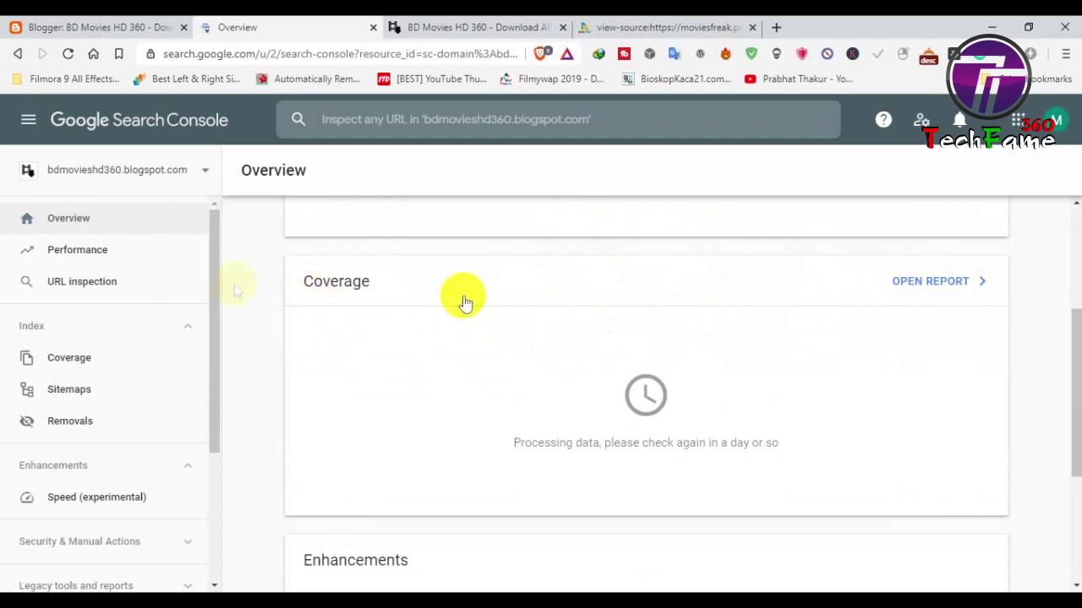
{"action": "left_click", "coordinate": [373, 27]}
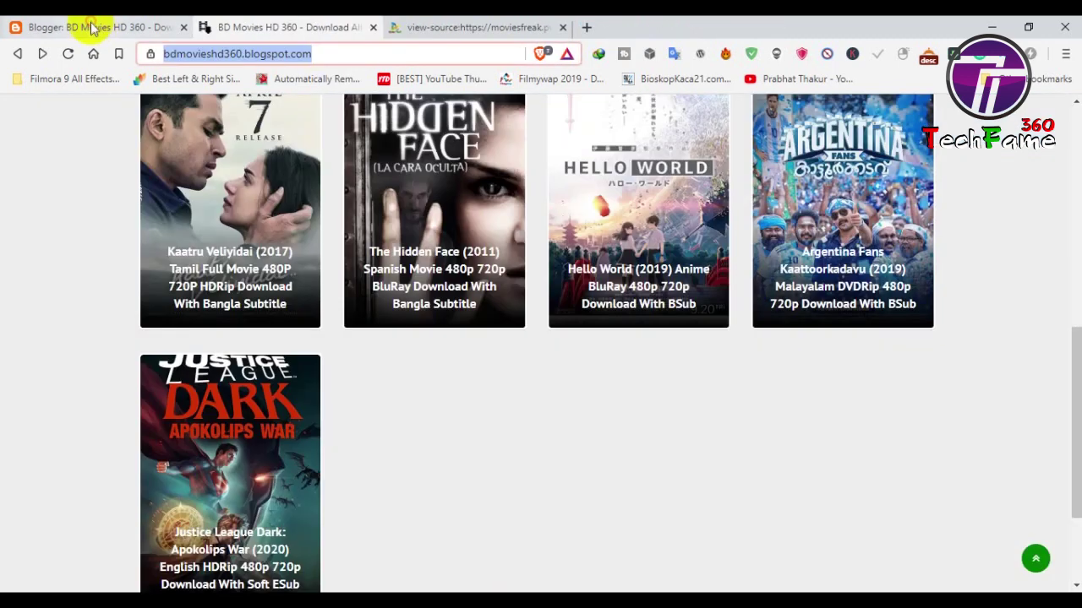
{"action": "left_click", "coordinate": [84, 28]}
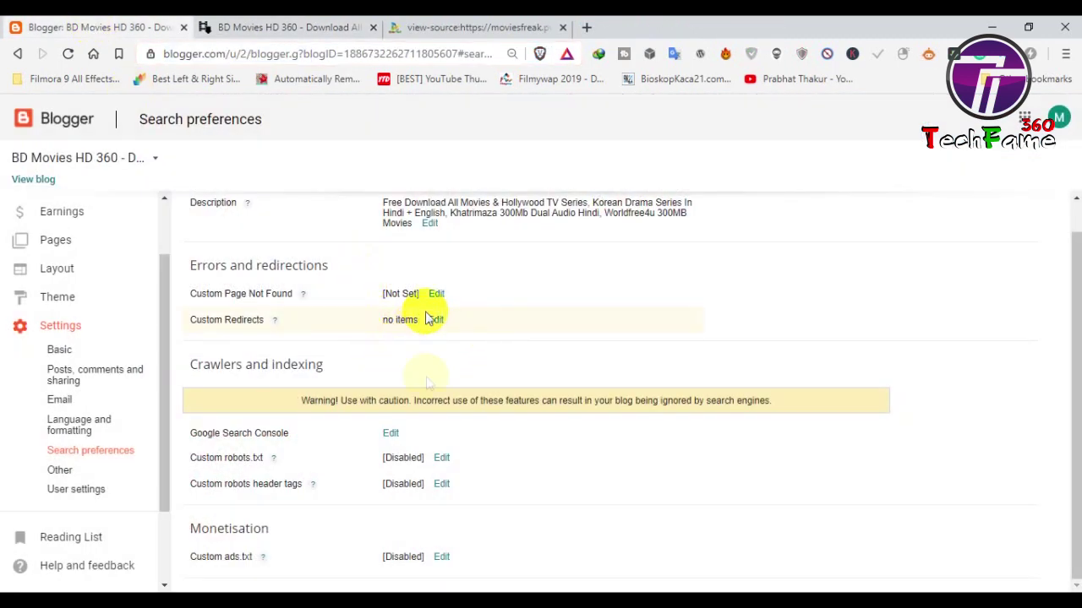
- Enable custom robots.txt content for the blog, ready for text entry
{"action": "left_click", "coordinate": [442, 460]}
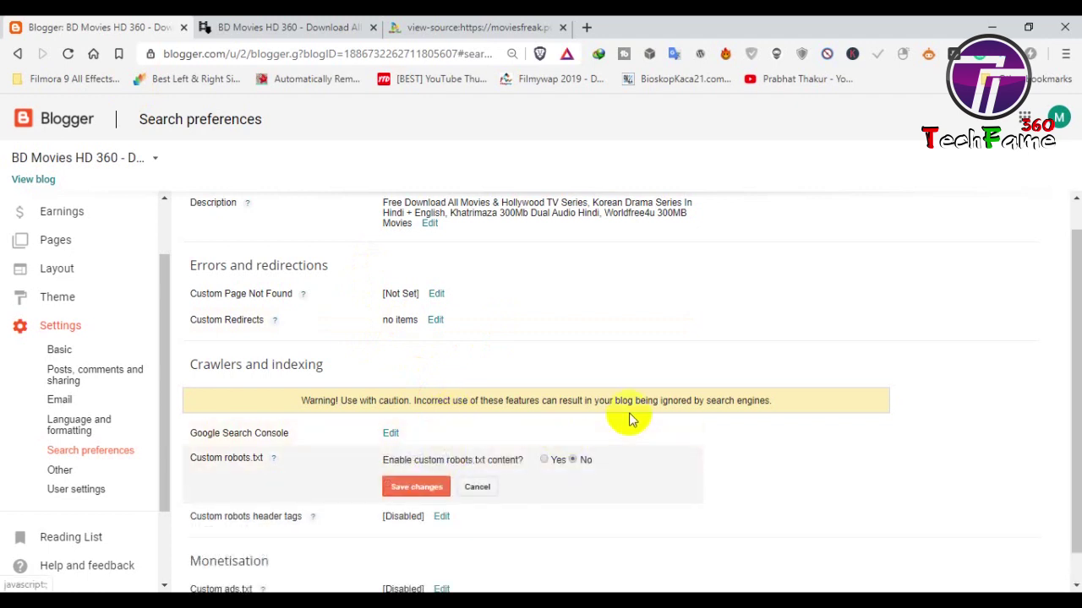
{"action": "left_click", "coordinate": [543, 427]}
{"action": "left_click", "coordinate": [503, 480]}
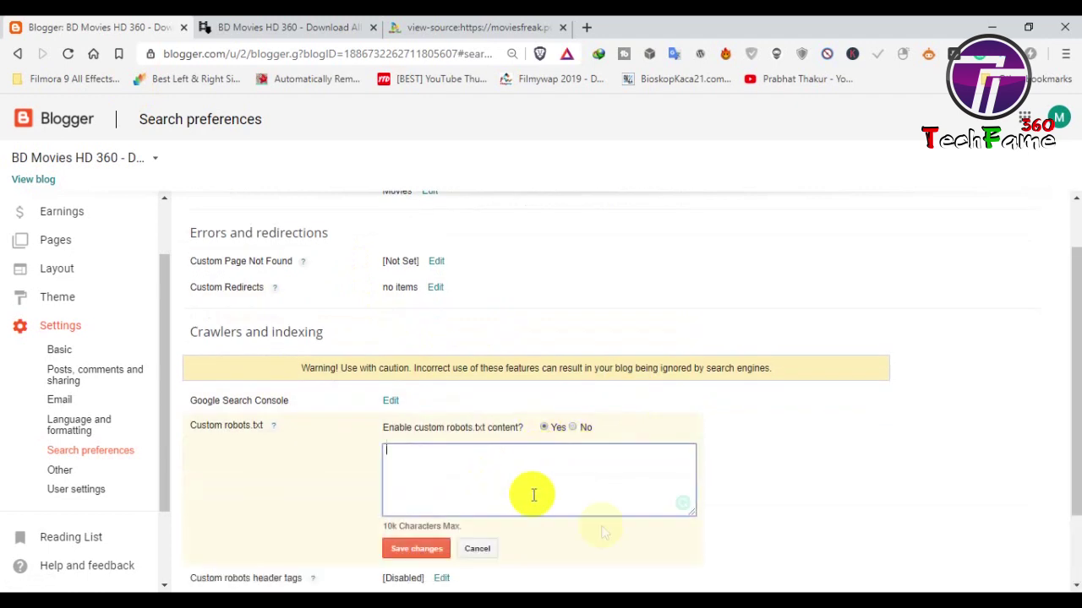
- Copy the full robots.txt text from the Notepad file and paste it into the blog's custom robots.txt content
{"action": "key", "text": "alt+Tab"}
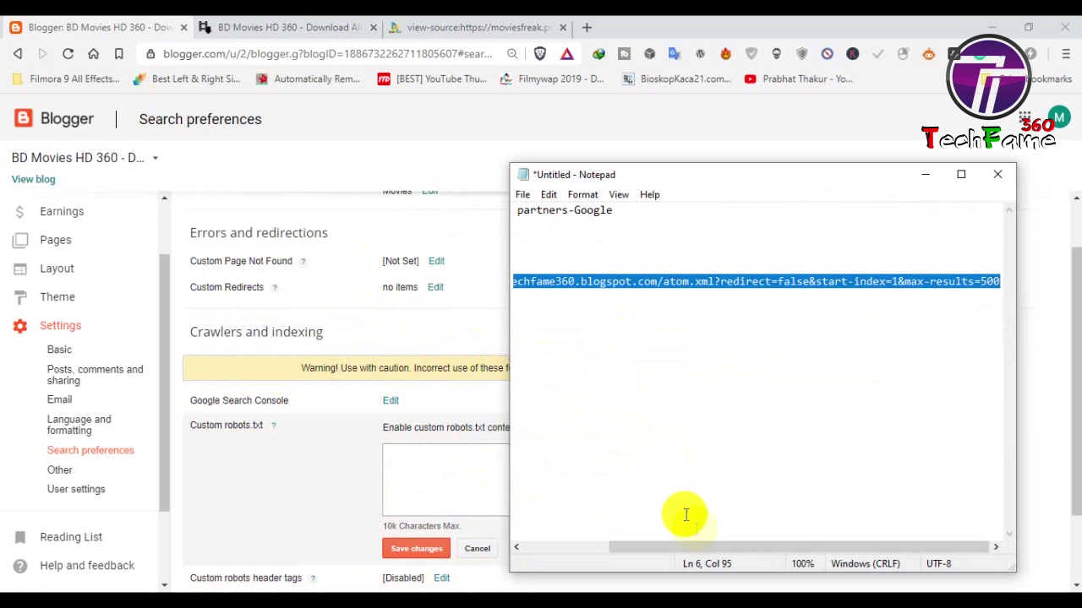
{"action": "left_click_drag", "start_coordinate": [671, 550], "coordinate": [550, 546]}
{"action": "left_click", "coordinate": [611, 282]}
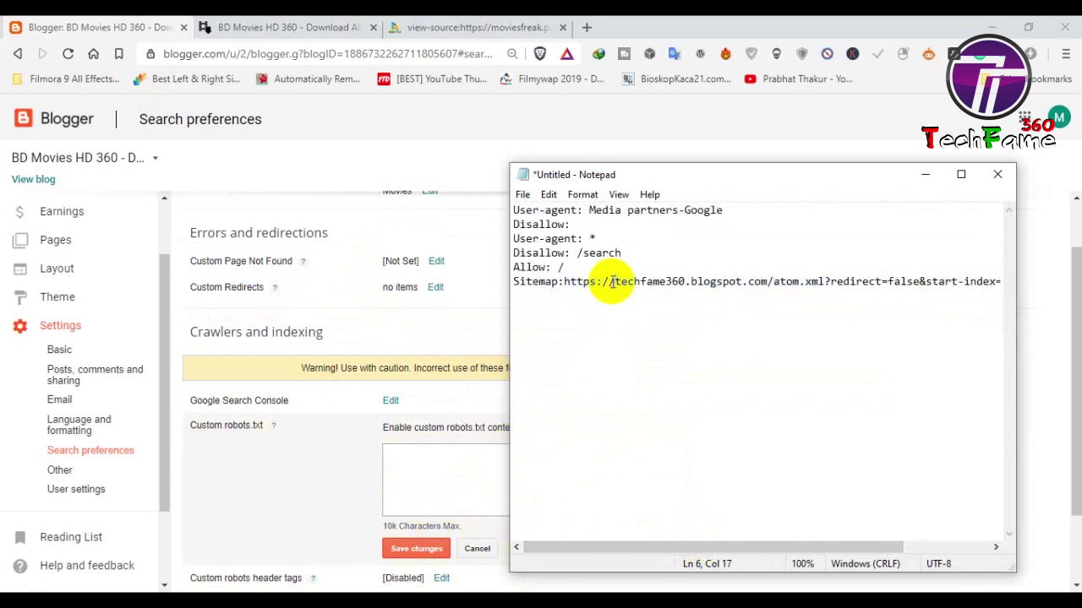
{"action": "key", "text": "ctrl+a"}
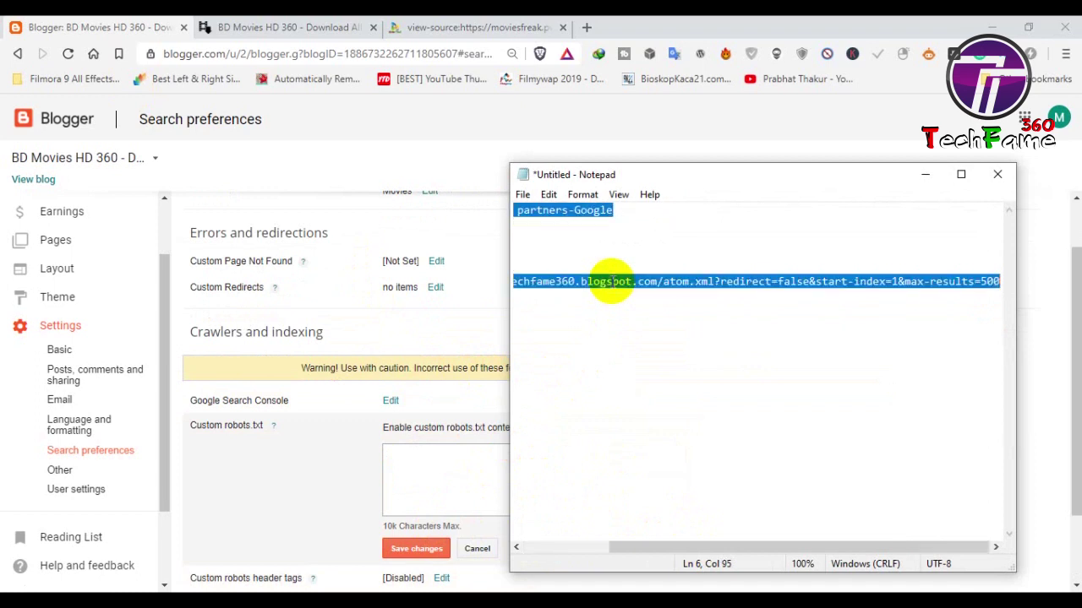
{"action": "left_click", "coordinate": [925, 175]}
{"action": "left_click", "coordinate": [464, 479]}
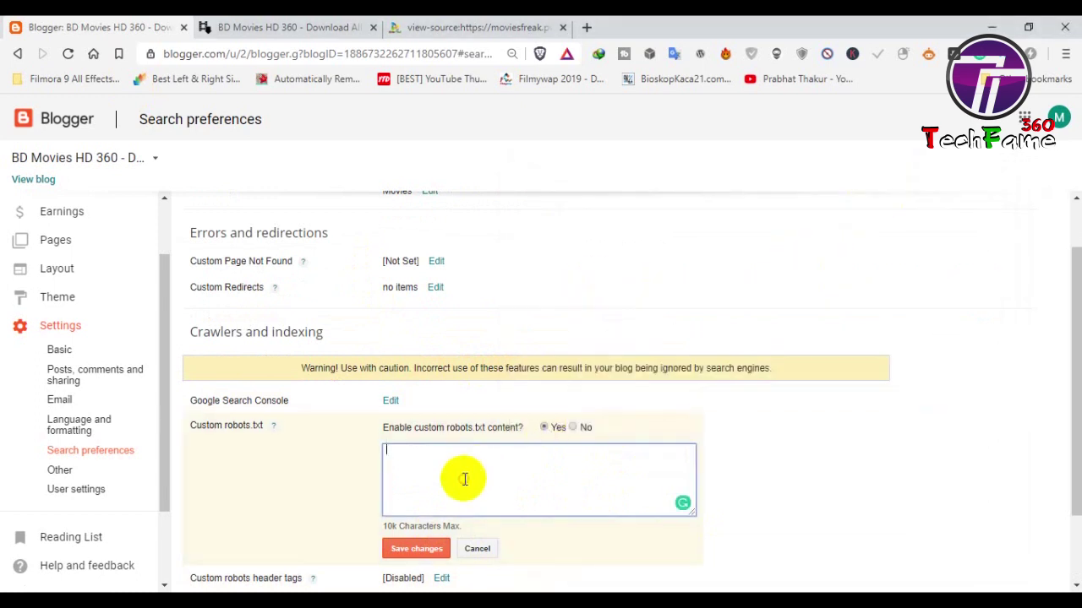
{"action": "key", "text": "ctrl+v"}
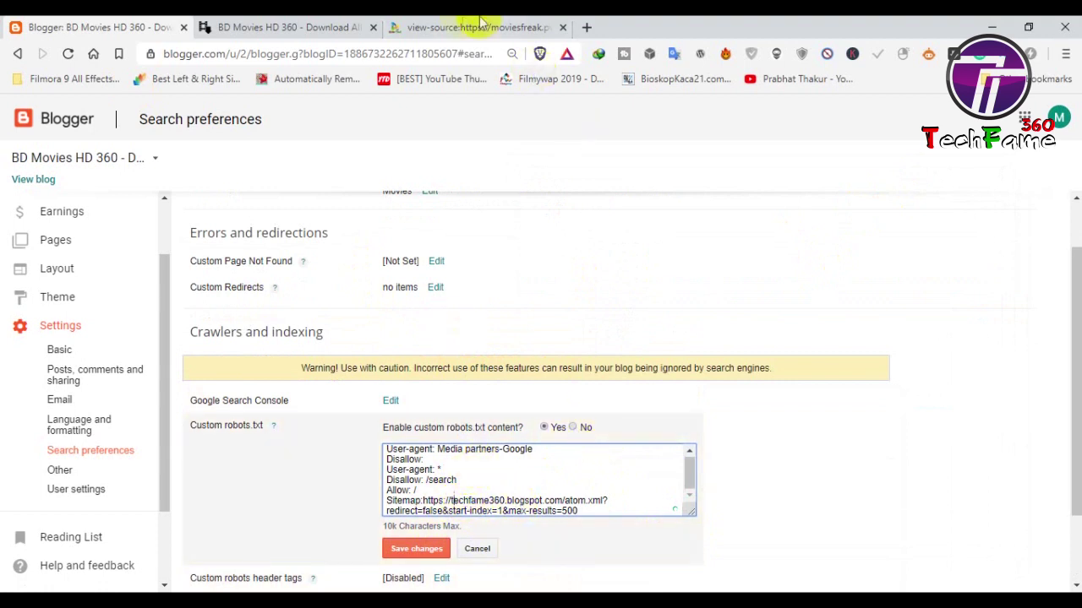
{"action": "left_click", "coordinate": [287, 27]}
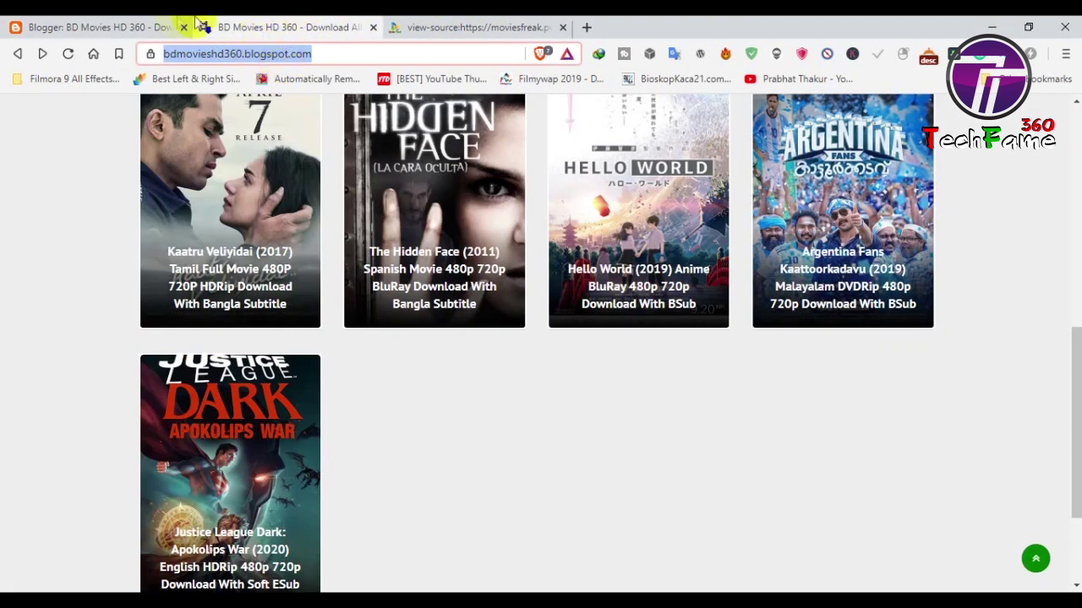
{"action": "left_click", "coordinate": [169, 26]}
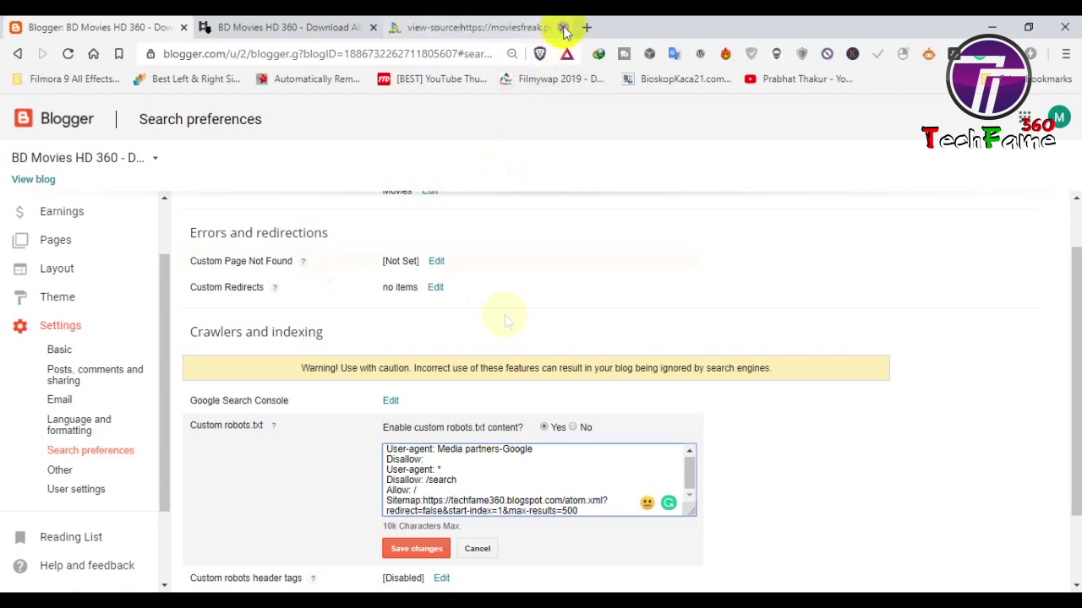
{"action": "left_click", "coordinate": [563, 27]}
{"action": "left_click_drag", "start_coordinate": [565, 500], "coordinate": [438, 500]}
{"action": "key", "text": "ctrl+v"}
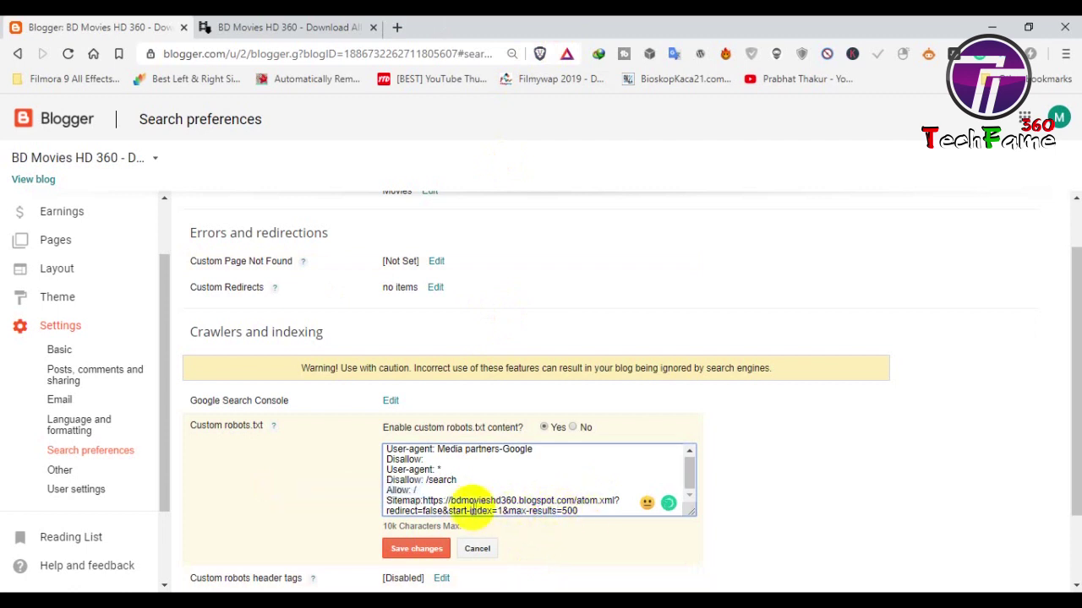
{"action": "left_click", "coordinate": [397, 553]}
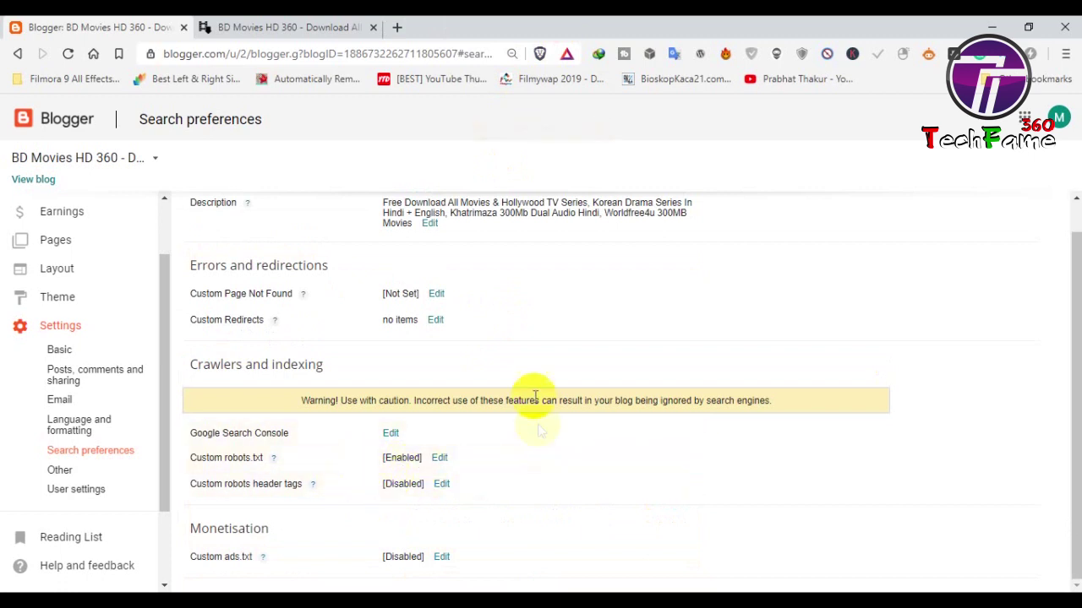
- Enable custom robots header tags, selecting all and noodp for the Homepage, and noindex and noodp for Archive and Search pages
{"action": "left_click", "coordinate": [443, 484]}
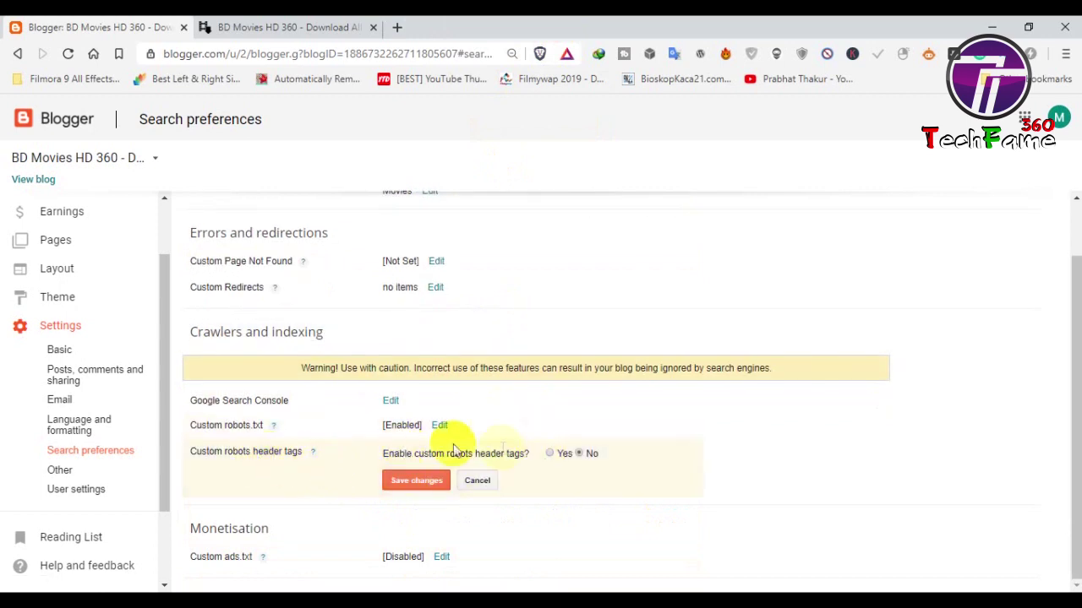
{"action": "left_click", "coordinate": [549, 453]}
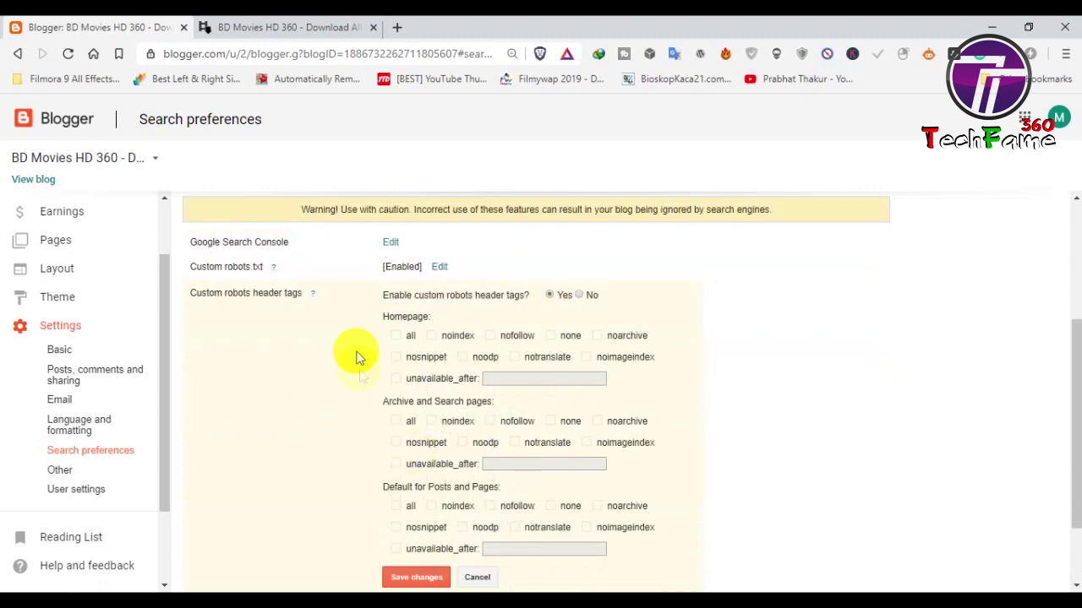
{"action": "left_click", "coordinate": [396, 335]}
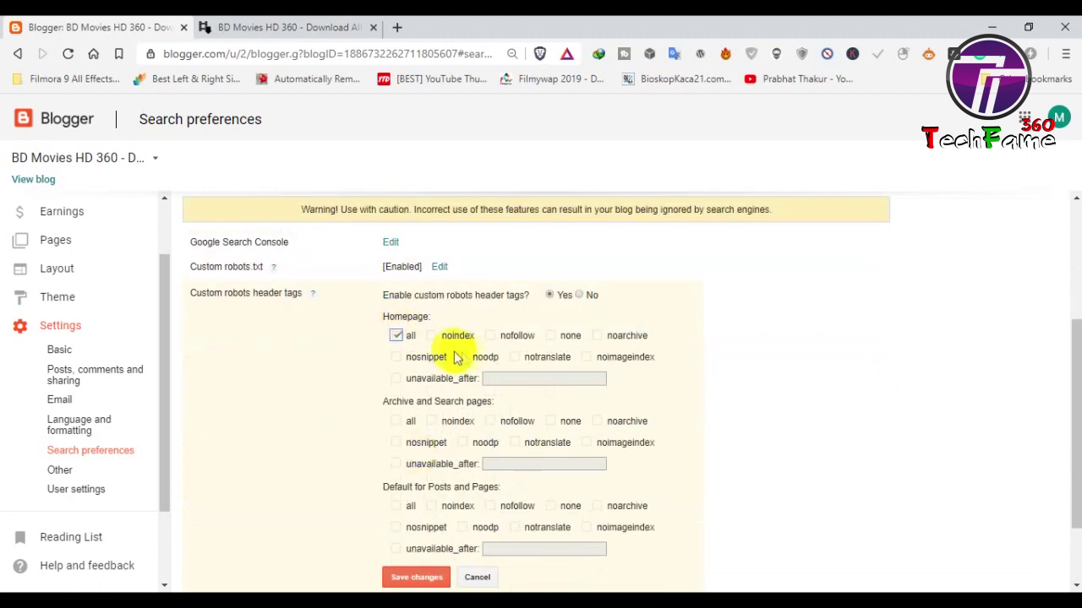
{"action": "scroll", "coordinate": [469, 379], "scroll_direction": "down", "scroll_amount": 1}
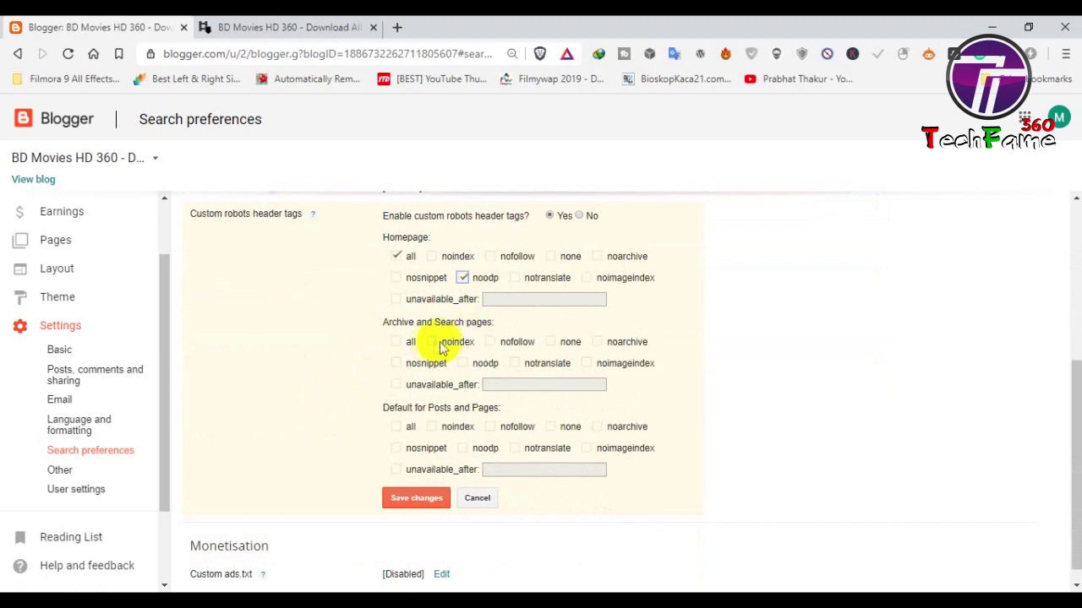
{"action": "left_click", "coordinate": [432, 342]}
{"action": "left_click", "coordinate": [468, 364]}
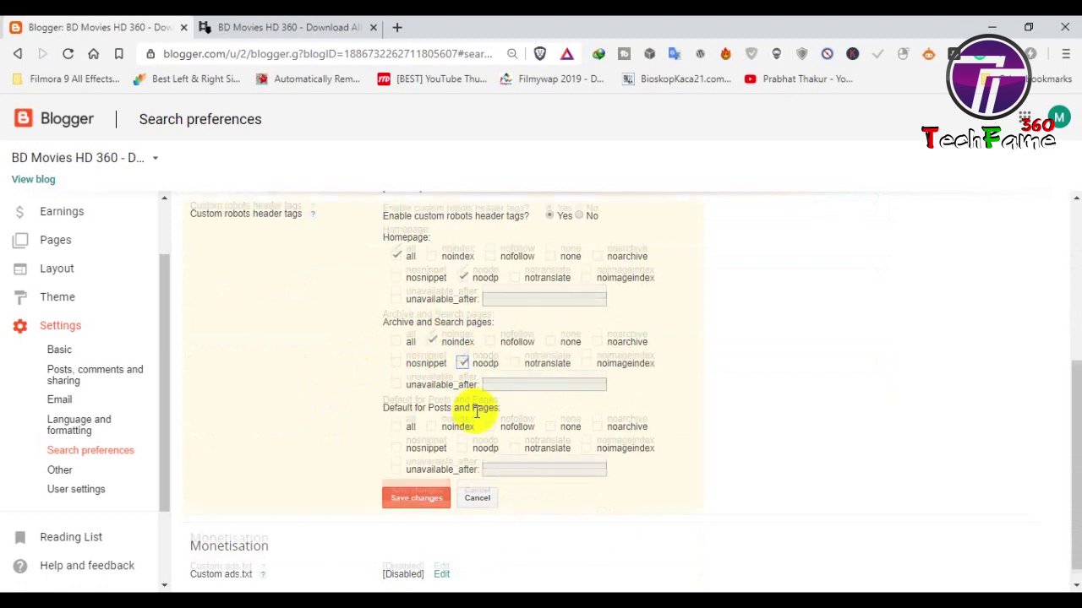
- Select all and noodp for Default for Posts and Pages, and save the custom robots header tags
{"action": "scroll", "coordinate": [470, 411], "scroll_direction": "down", "scroll_amount": 1}
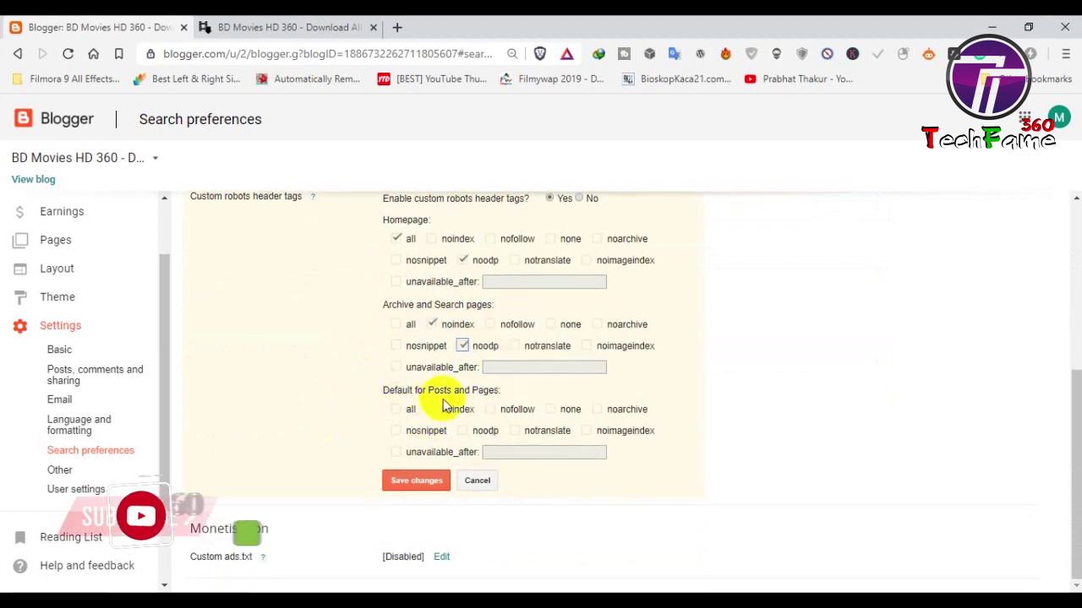
{"action": "left_click", "coordinate": [394, 410]}
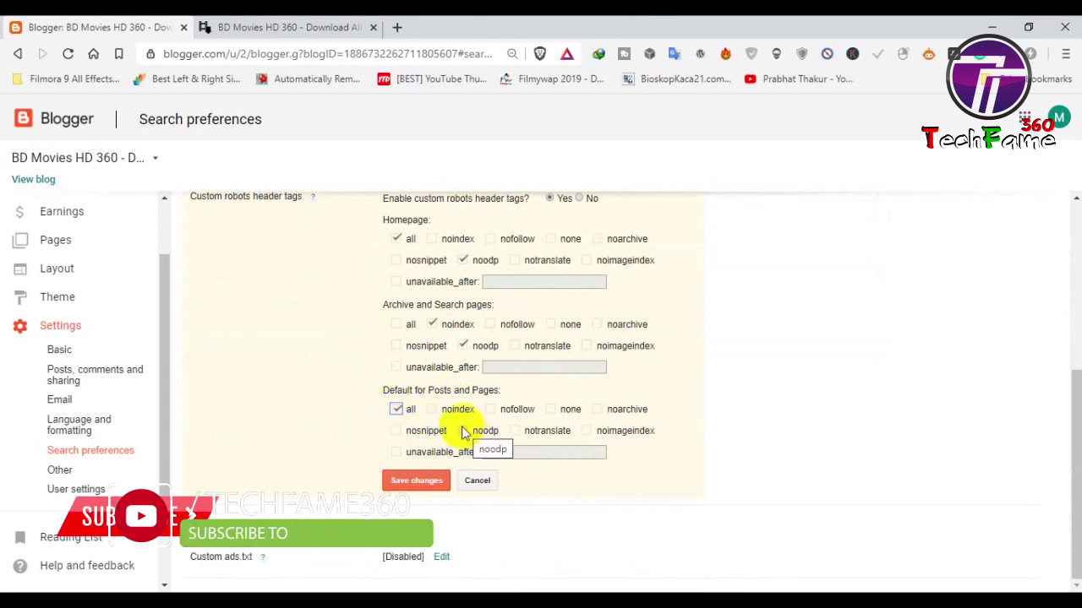
{"action": "left_click", "coordinate": [463, 431]}
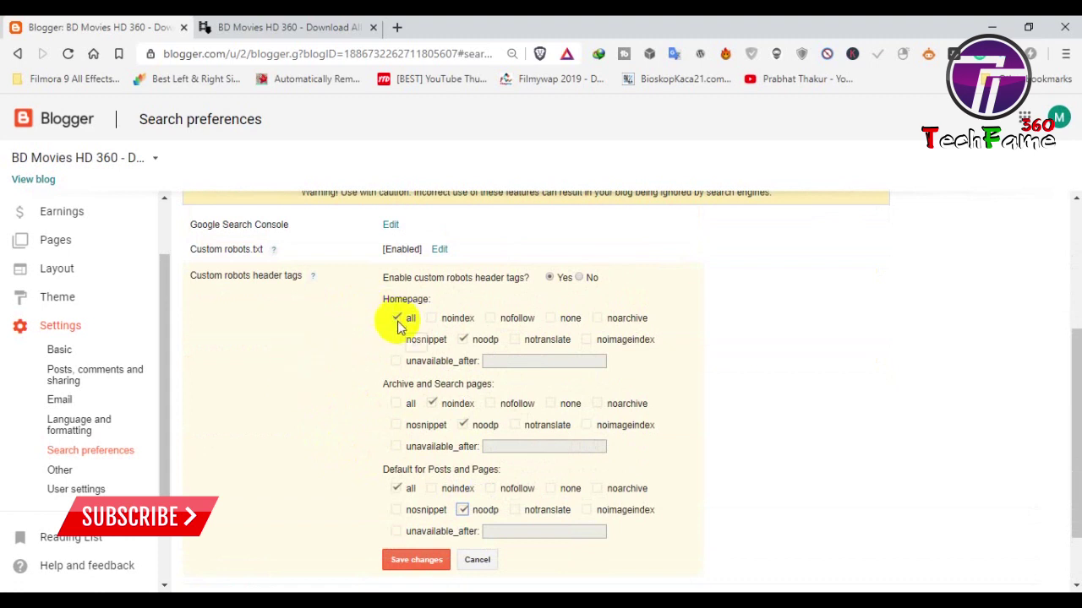
{"action": "scroll", "coordinate": [484, 351], "scroll_direction": "down", "scroll_amount": 1}
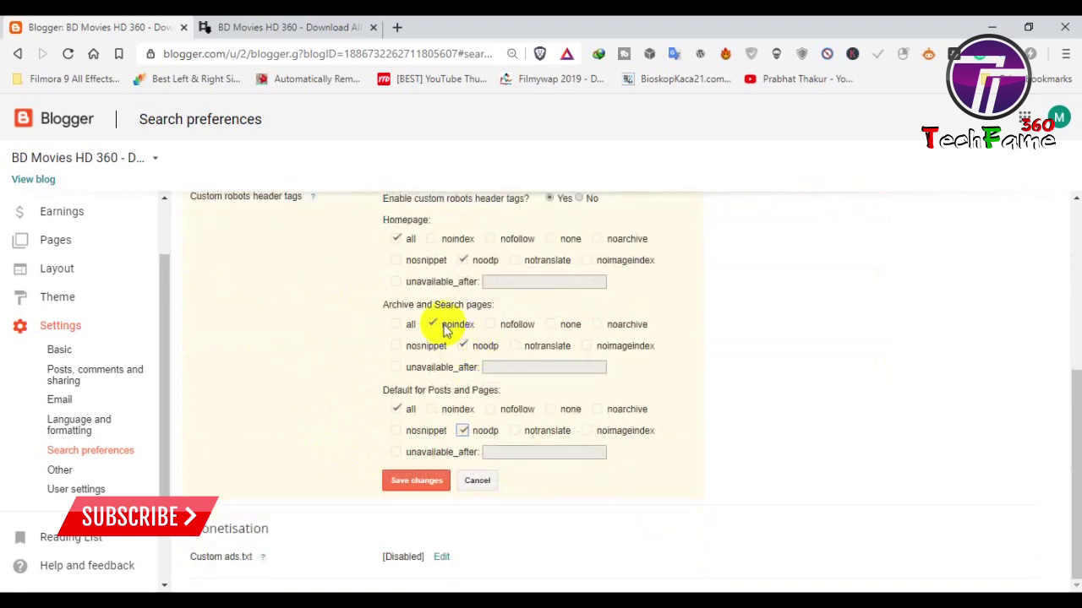
{"action": "left_click", "coordinate": [480, 346]}
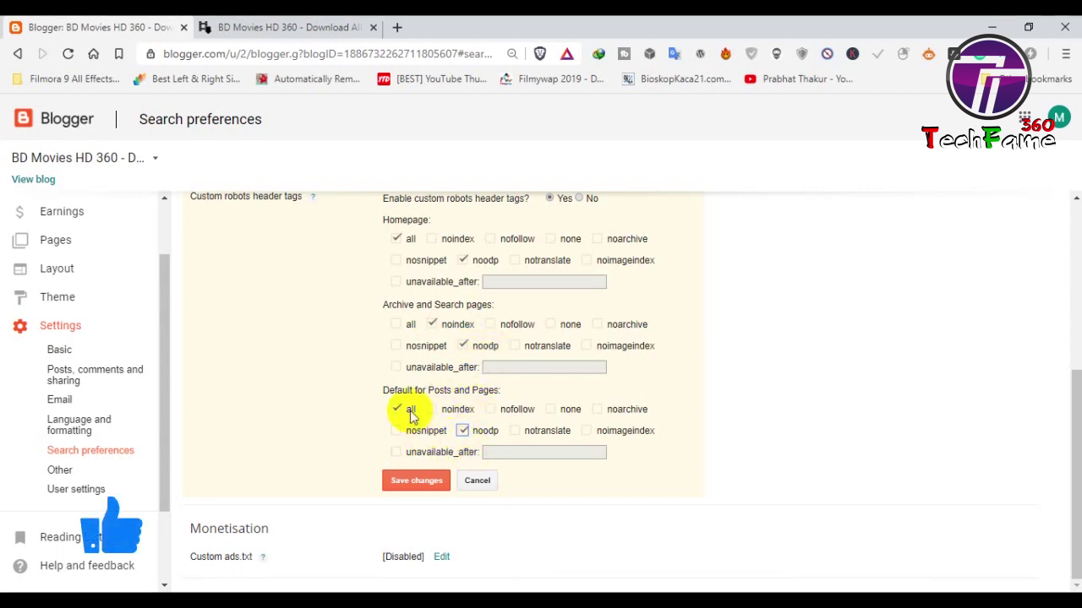
{"action": "left_click", "coordinate": [417, 481]}
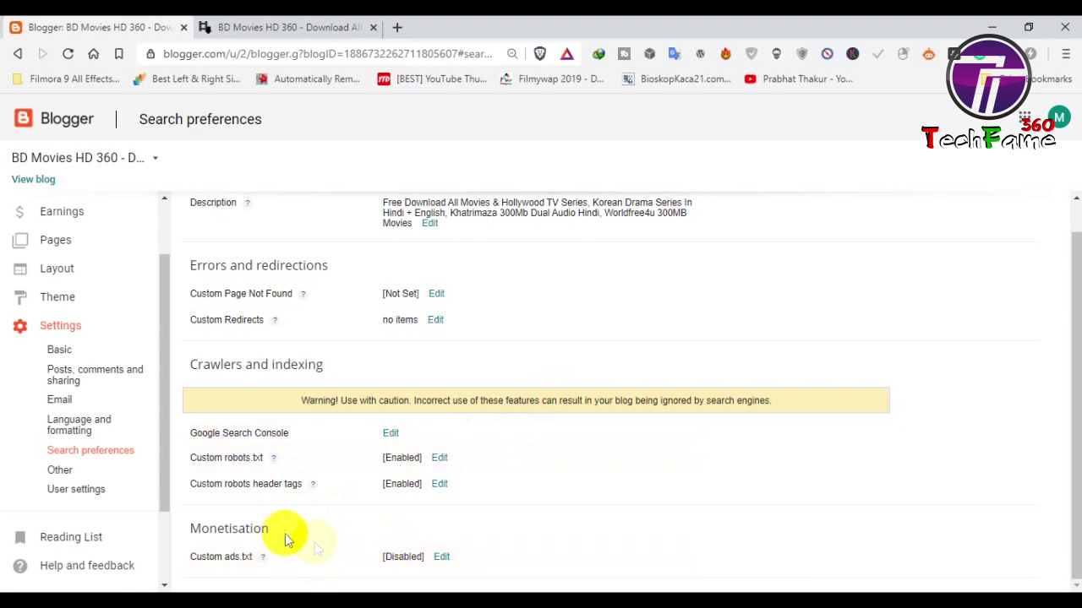
- Show the custom ads.txt content field without saving it and look over the search preferences
{"action": "left_click", "coordinate": [442, 559]}
{"action": "scroll", "coordinate": [514, 487], "scroll_direction": "down", "scroll_amount": 1}
{"action": "left_click", "coordinate": [532, 525]}
{"action": "scroll", "coordinate": [593, 469], "scroll_direction": "down", "scroll_amount": 1}
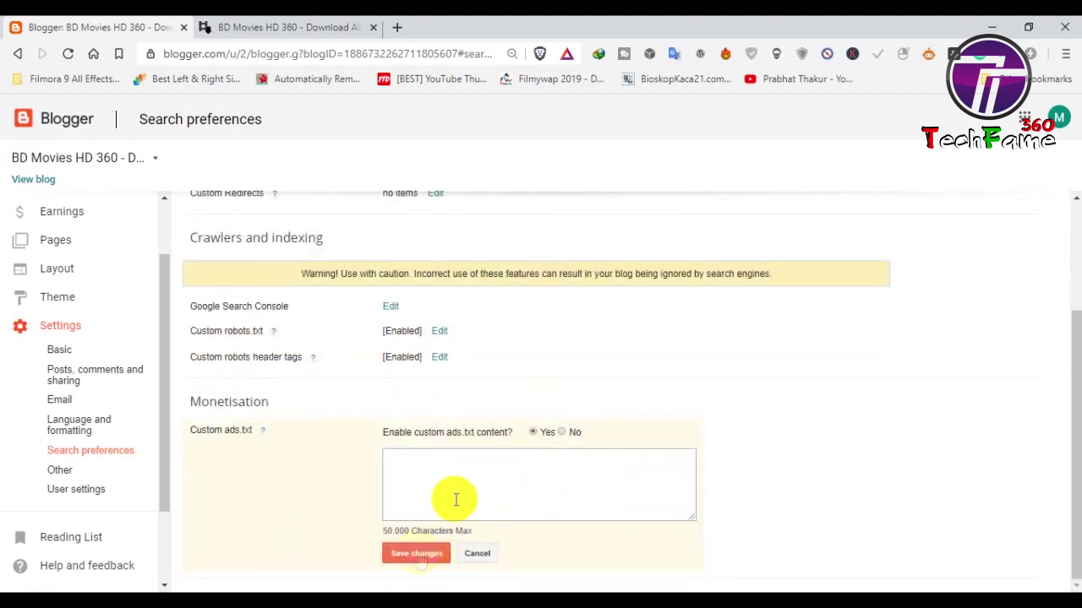
{"action": "scroll", "coordinate": [464, 327], "scroll_direction": "up", "scroll_amount": 2}
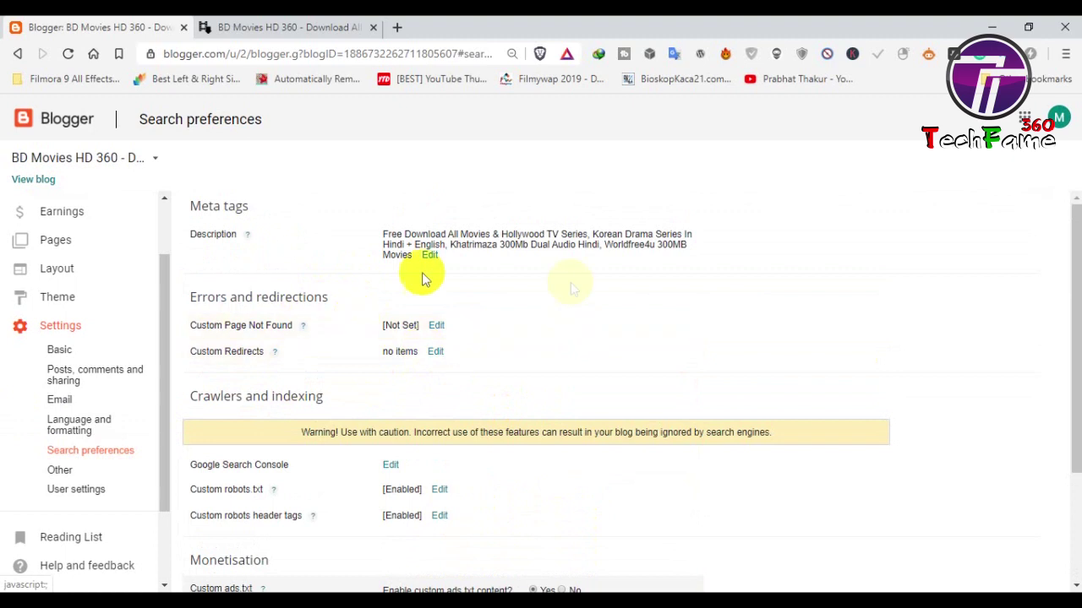
{"action": "scroll", "coordinate": [473, 352], "scroll_direction": "down", "scroll_amount": 2}
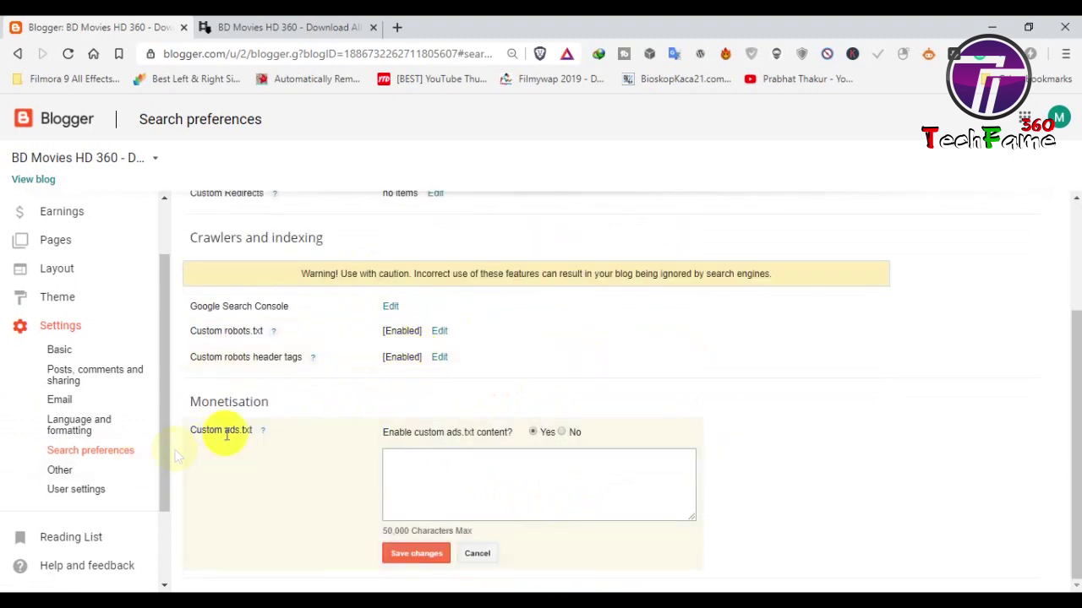
- Open the blog's Other settings and look over the import and backup, delete blog and site feed sections
{"action": "left_click", "coordinate": [61, 470]}
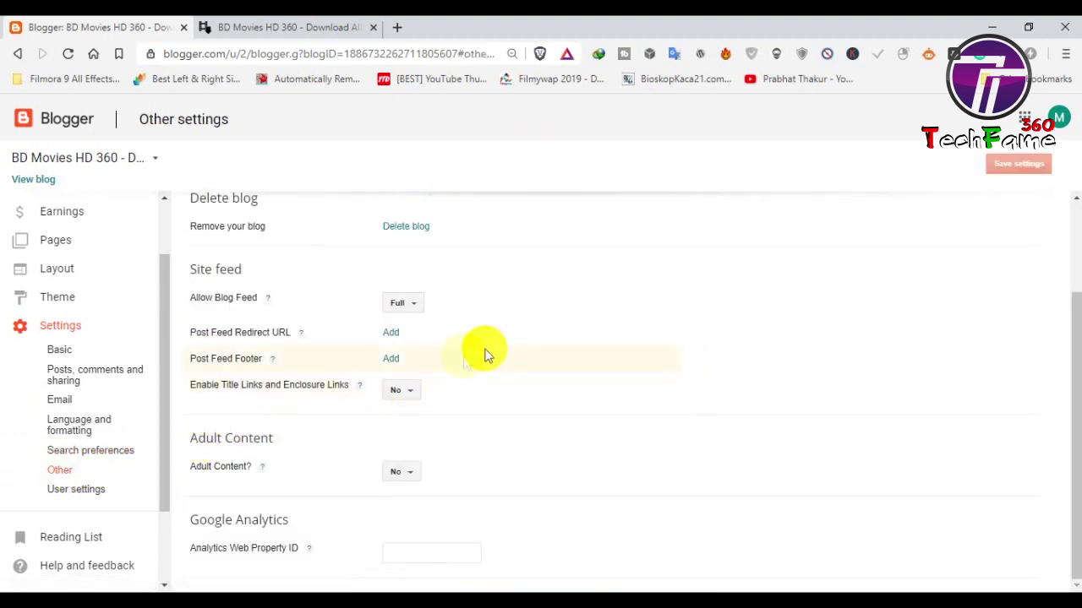
{"action": "scroll", "coordinate": [473, 354], "scroll_direction": "up", "scroll_amount": 2}
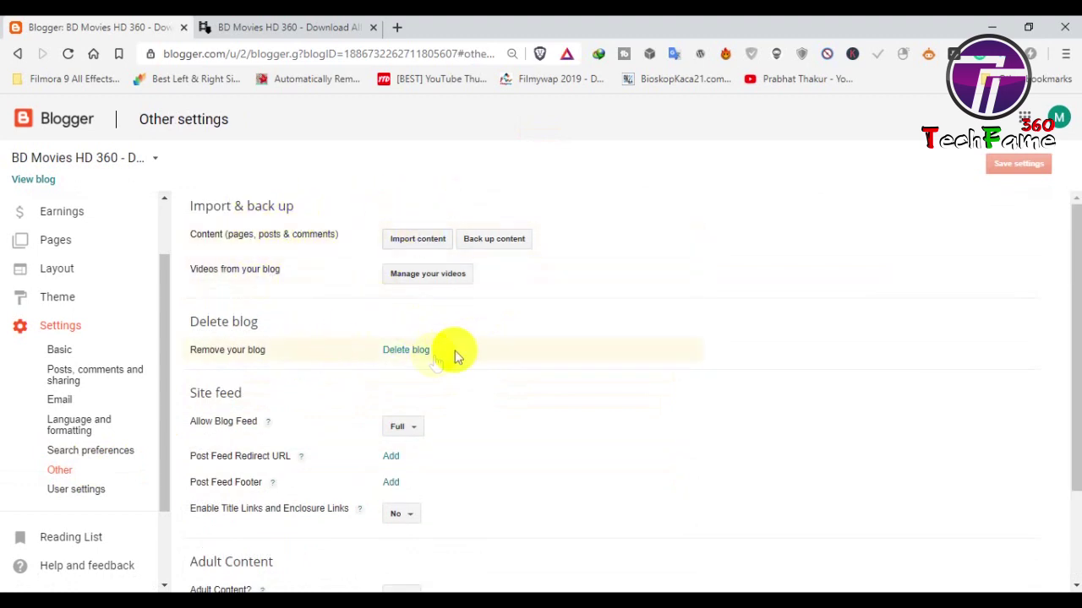
{"action": "left_click_drag", "start_coordinate": [358, 355], "coordinate": [453, 359]}
{"action": "left_click", "coordinate": [340, 361]}
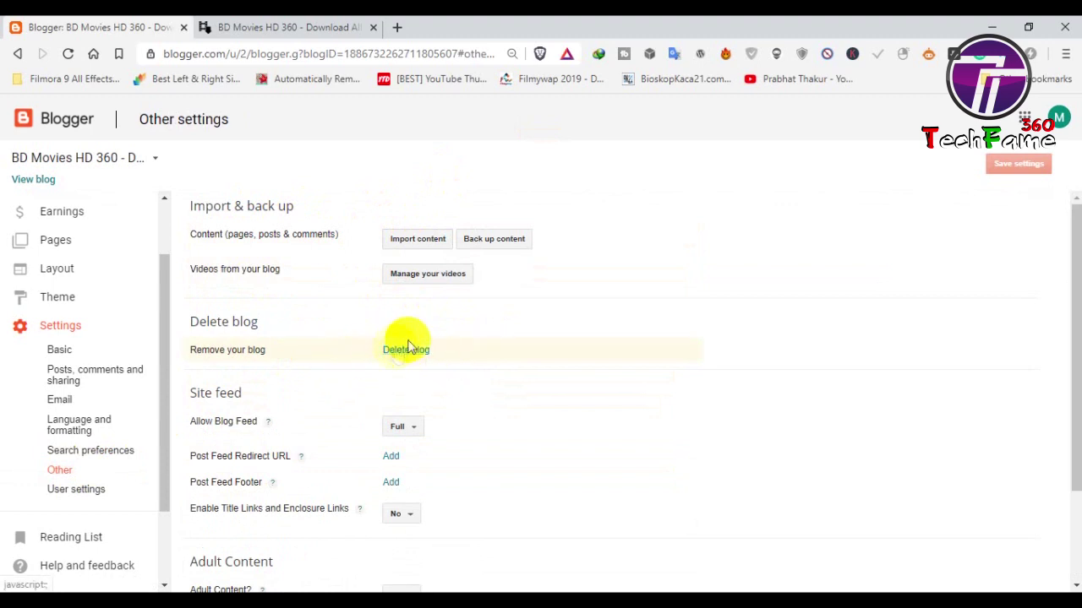
{"action": "scroll", "coordinate": [507, 343], "scroll_direction": "down", "scroll_amount": 3}
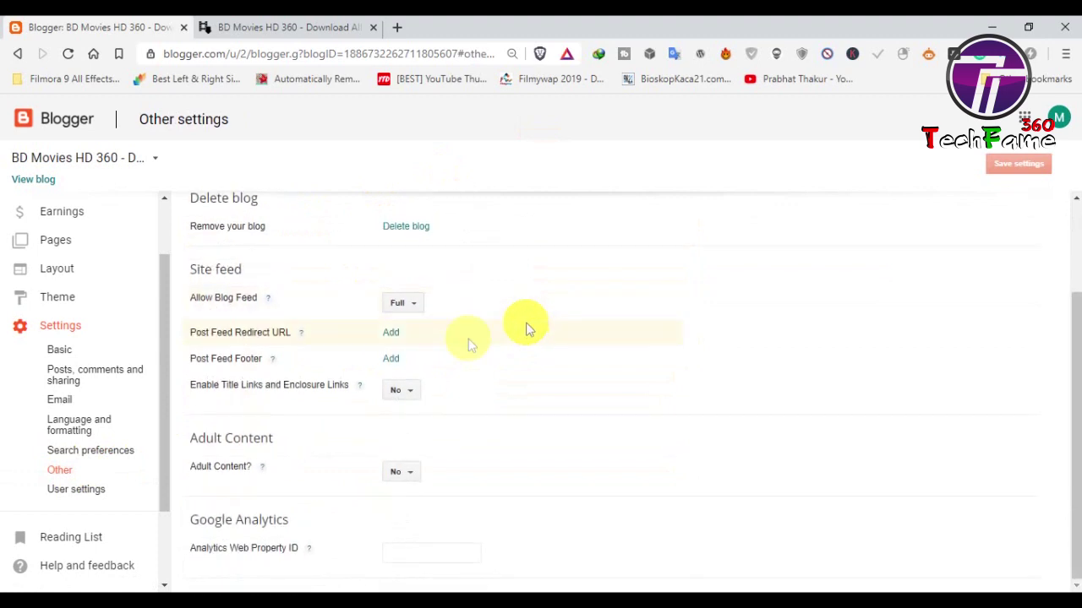
- Examine the Allow Blog Feed, title and enclosure links and Adult Content options, and the Analytics Web Property ID field
{"action": "left_click", "coordinate": [393, 304]}
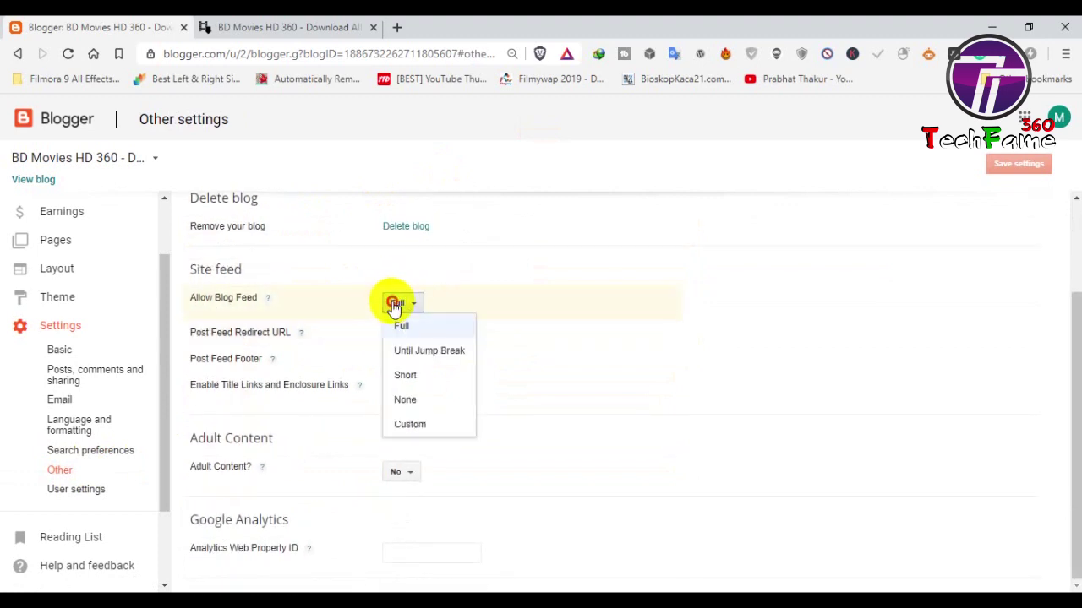
{"action": "left_click", "coordinate": [344, 331]}
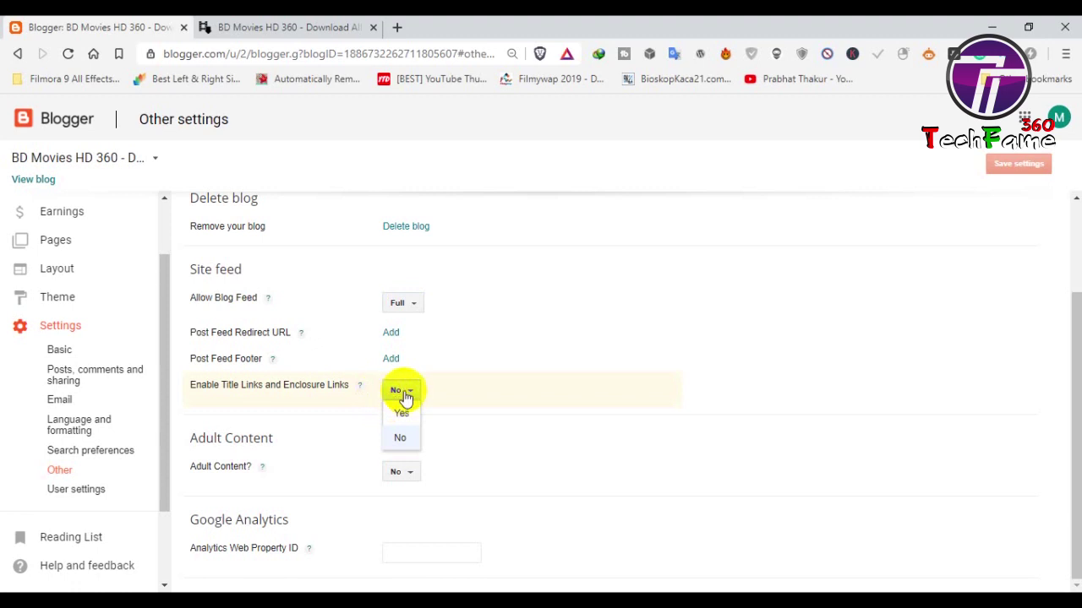
{"action": "left_click", "coordinate": [404, 394]}
{"action": "left_click", "coordinate": [408, 476]}
{"action": "left_click", "coordinate": [409, 476]}
{"action": "left_click", "coordinate": [407, 547]}
{"action": "left_click_drag", "start_coordinate": [207, 549], "coordinate": [292, 546]}
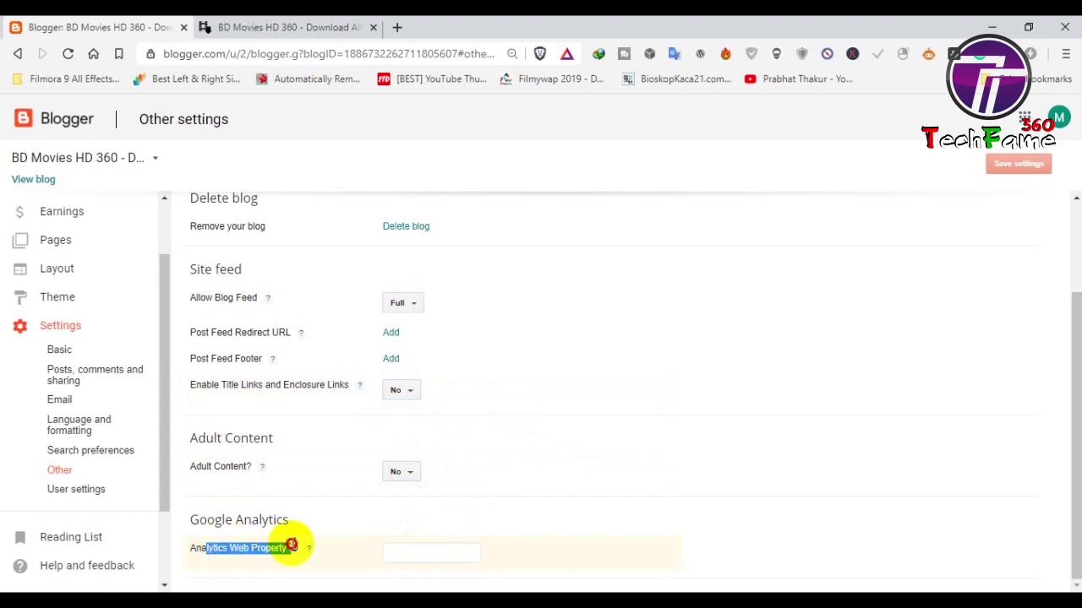
{"action": "left_click", "coordinate": [254, 557]}
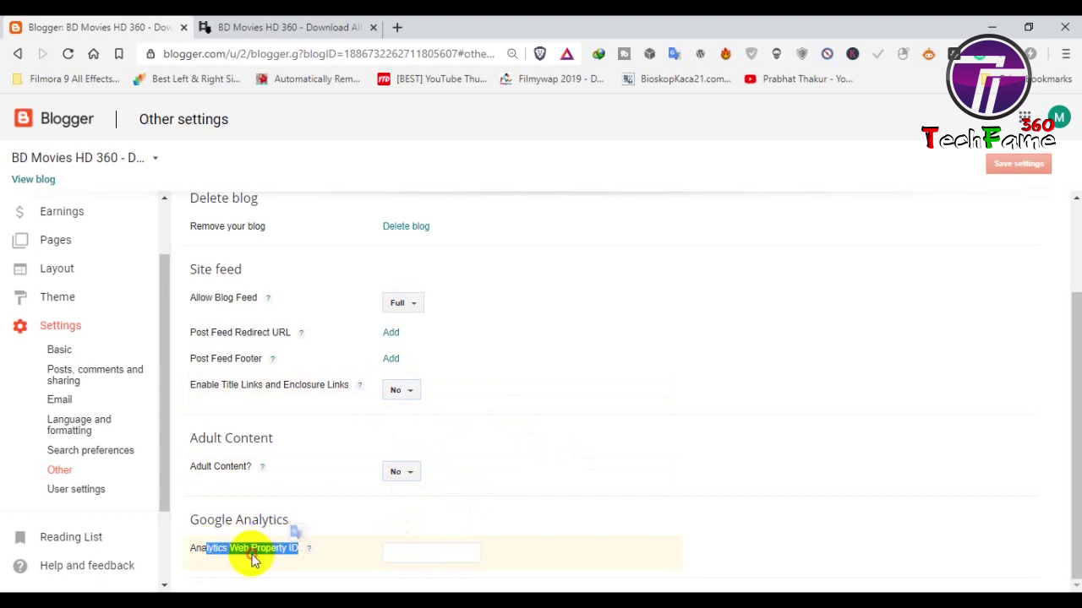
{"action": "left_click", "coordinate": [363, 29]}
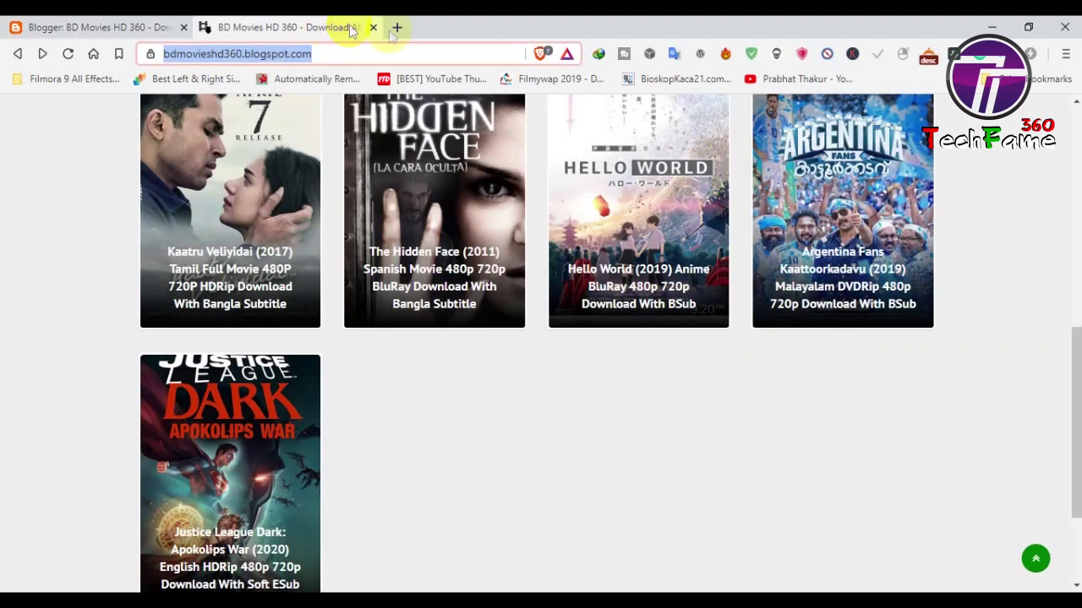
{"action": "left_click", "coordinate": [397, 28]}
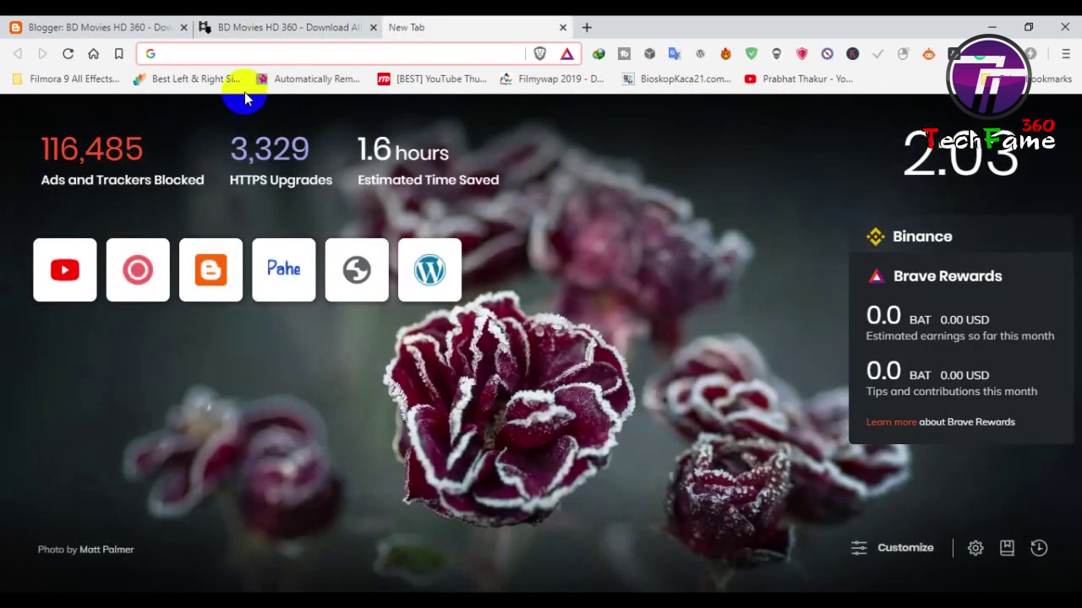
{"action": "type", "text": "gooo"}
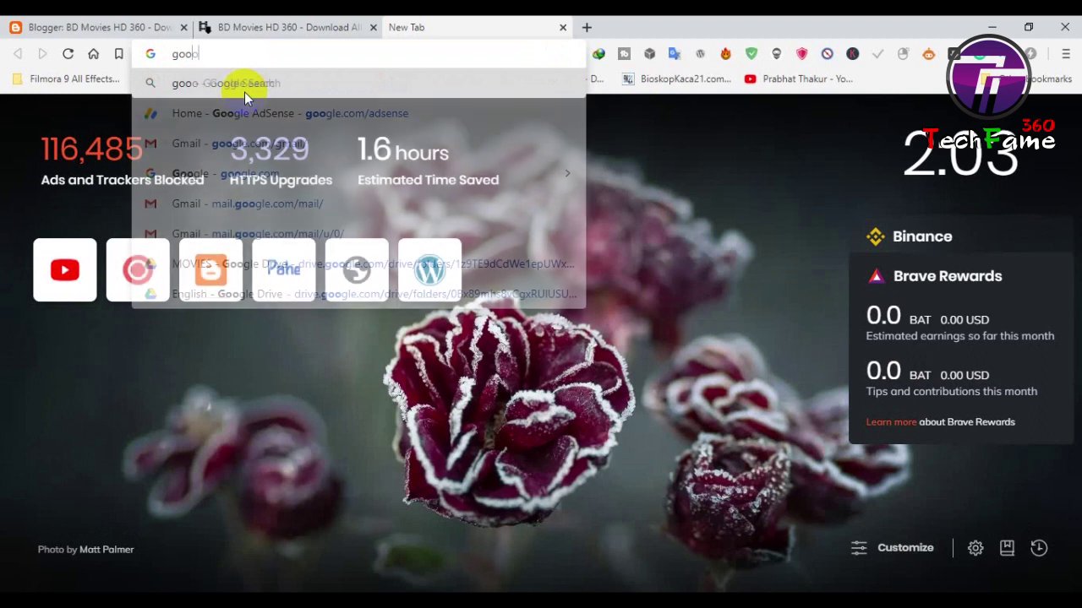
{"action": "key", "text": "BackSpace"}
{"action": "type", "text": "g"}
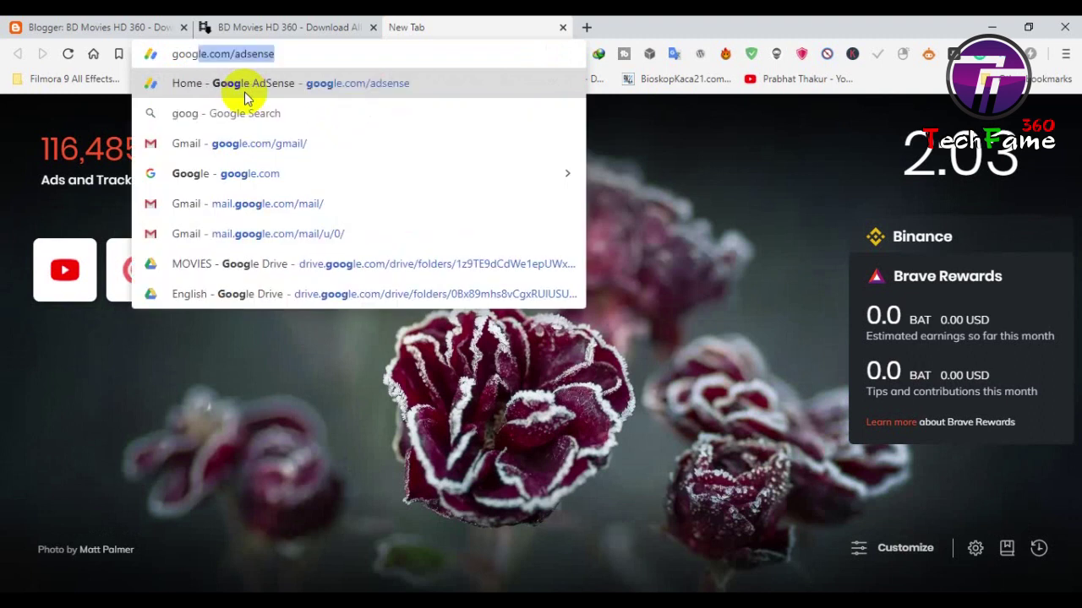
{"action": "type", "text": "le"}
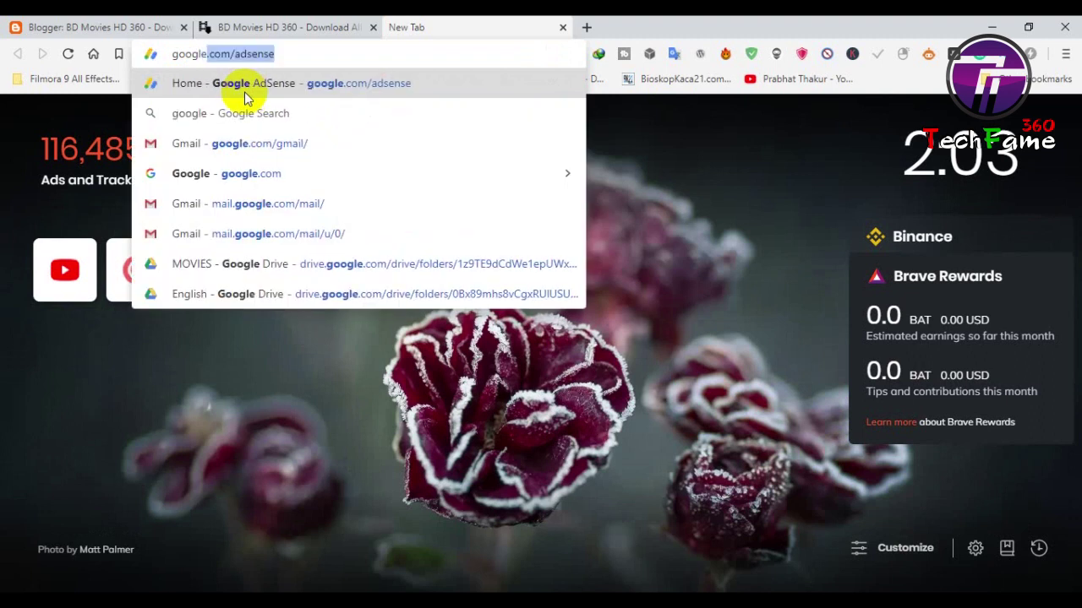
{"action": "type", "text": "."}
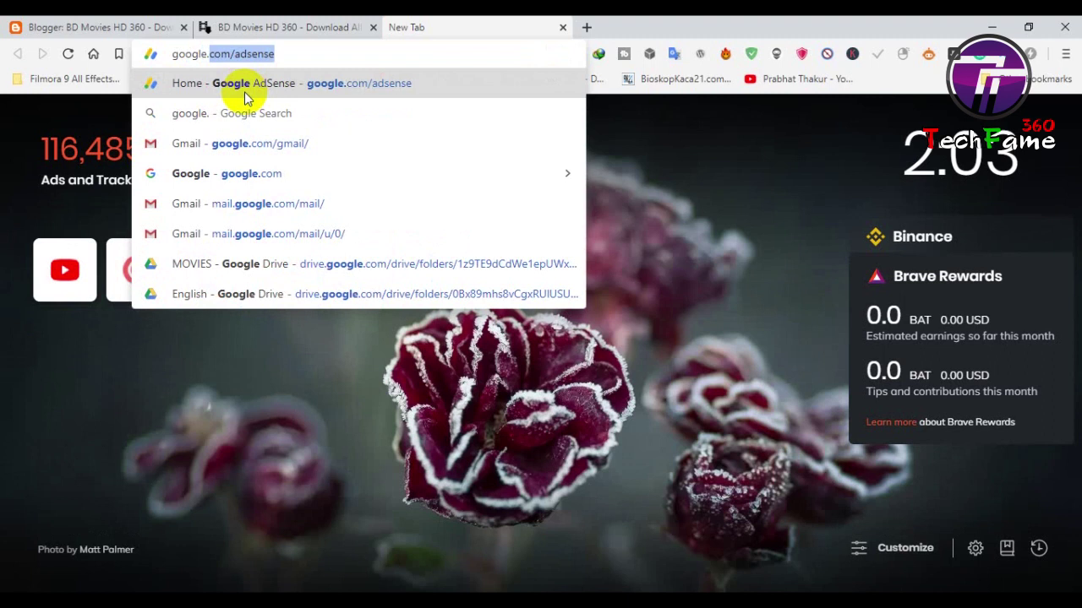
{"action": "type", "text": "com/"}
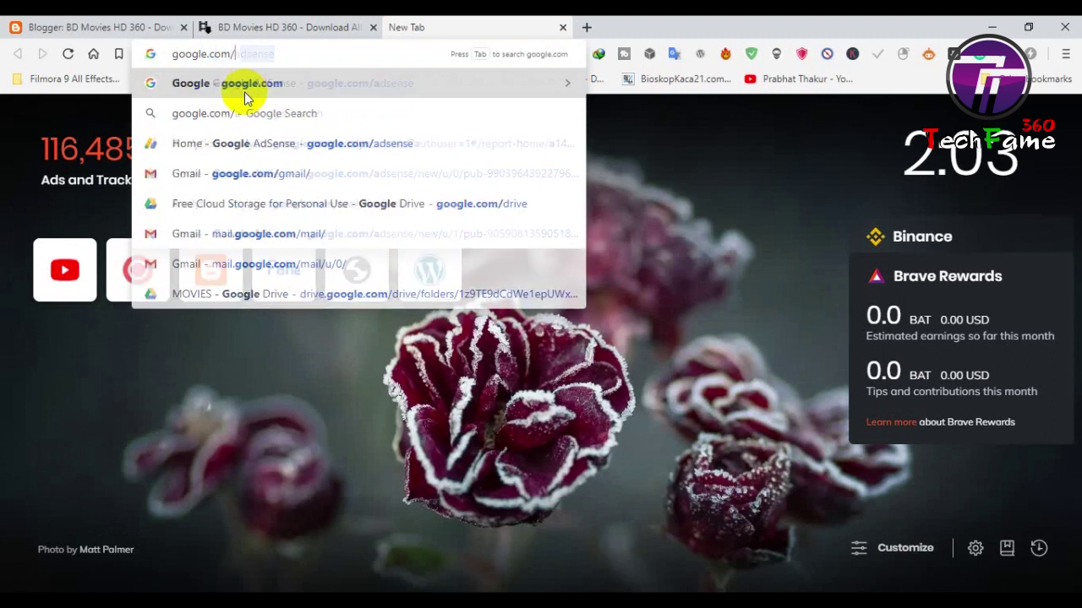
{"action": "type", "text": "ana"}
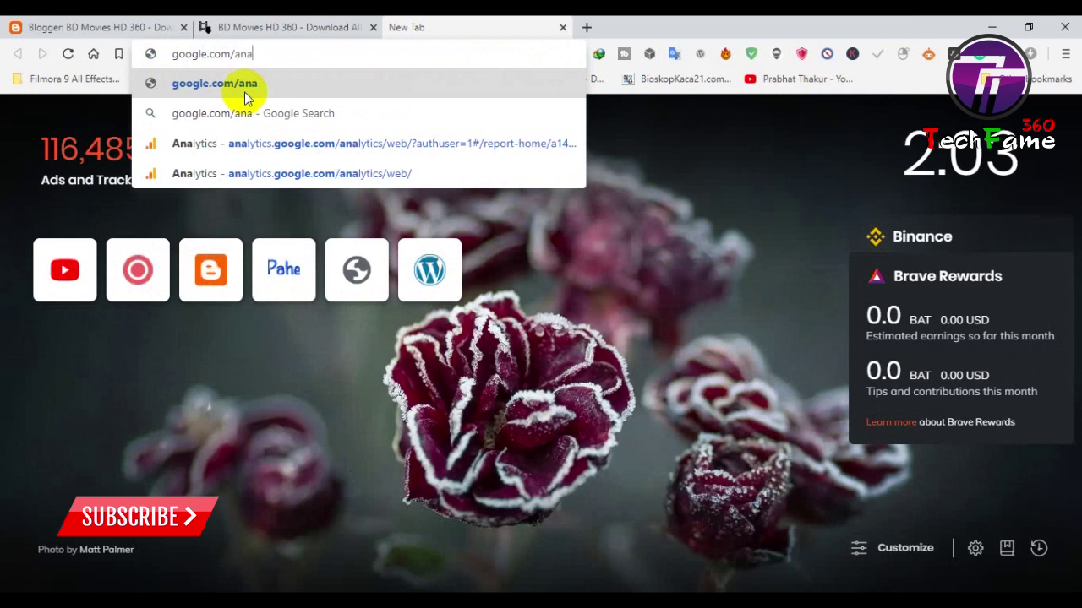
{"action": "key", "text": "Down"}
{"action": "key", "text": "Down"}
{"action": "key", "text": "Down"}
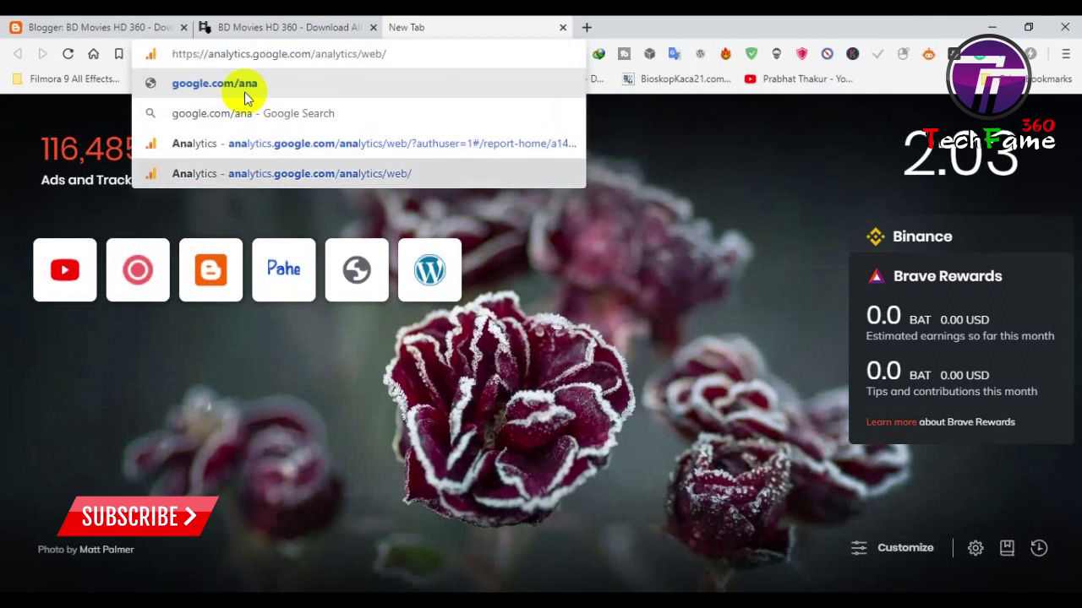
{"action": "key", "text": "Return"}
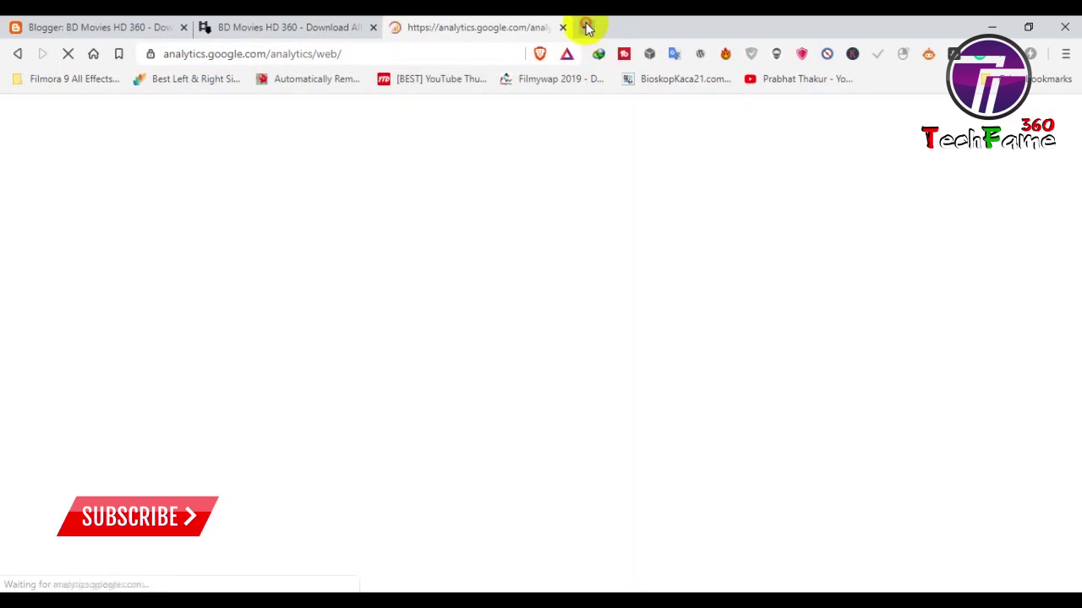
{"action": "left_click", "coordinate": [587, 27]}
{"action": "left_click", "coordinate": [563, 27]}
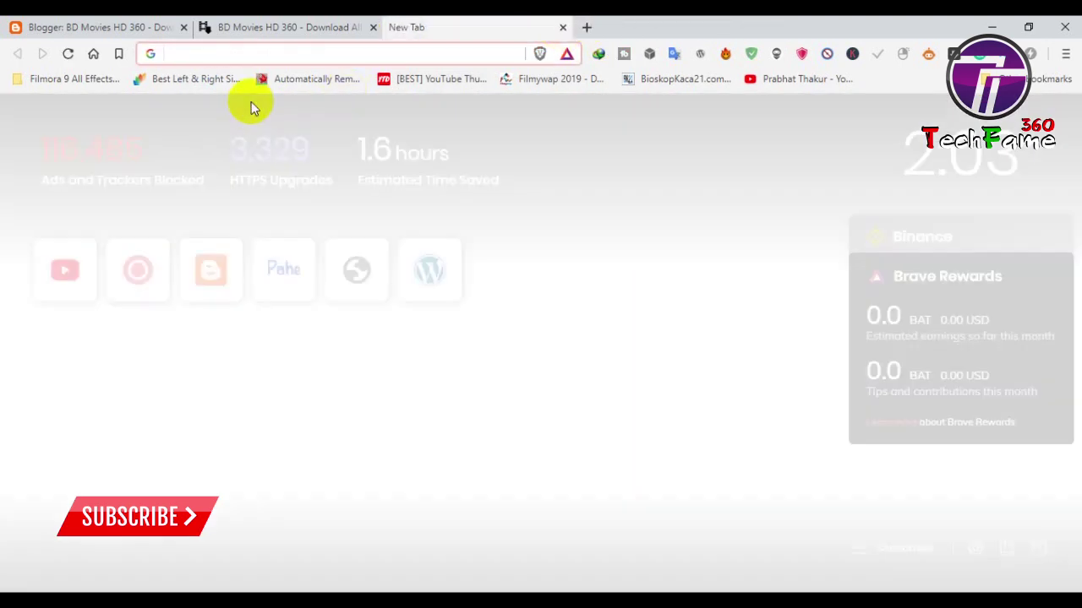
- Search the web for analytics in the new tab and open the Google Analytics result
{"action": "type", "text": "analy"}
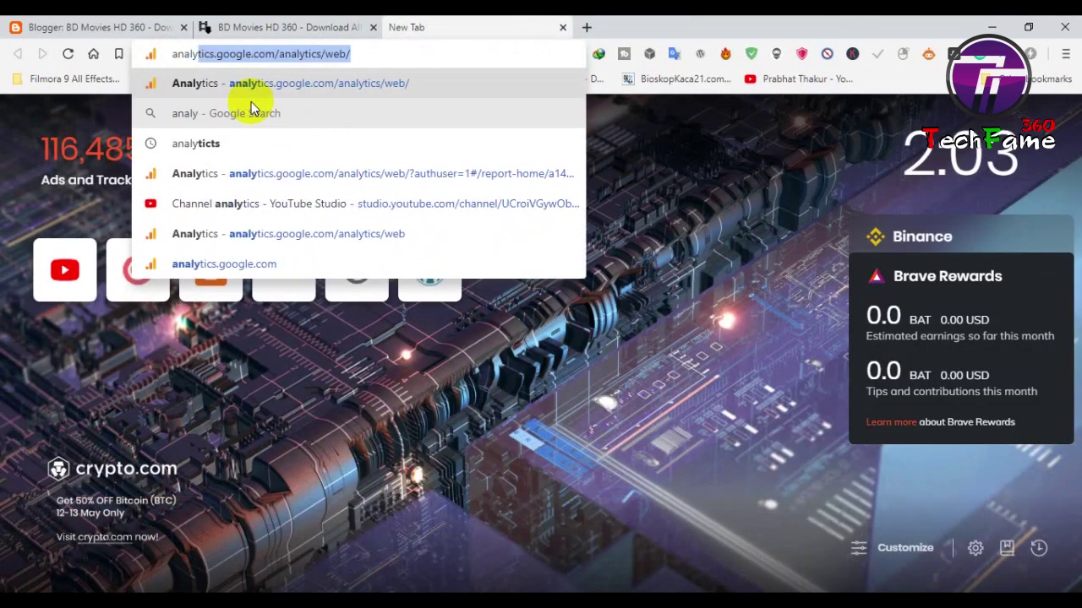
{"action": "type", "text": "tics."}
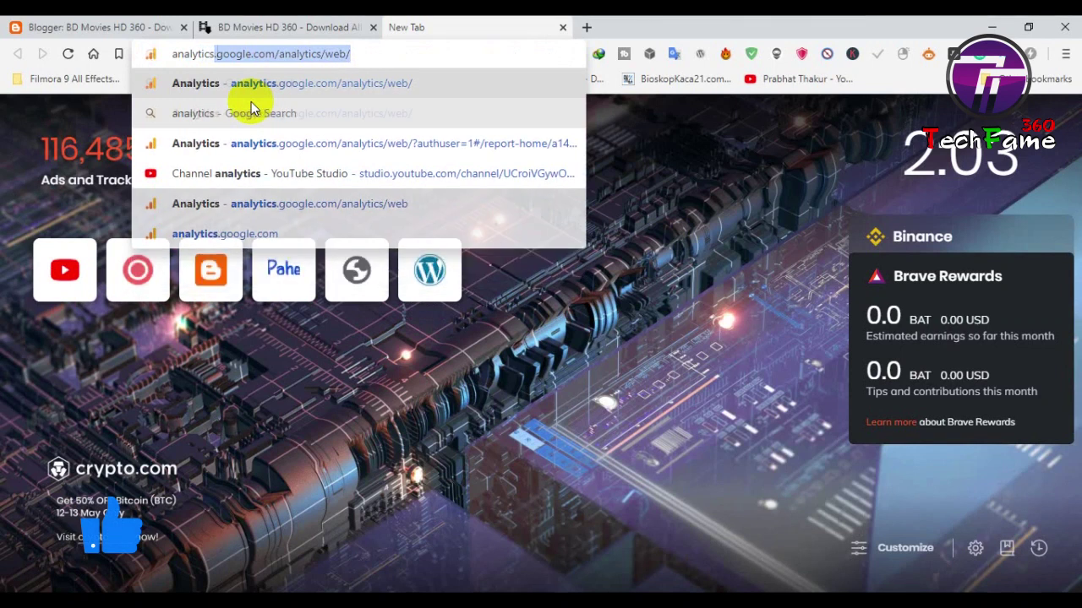
{"action": "left_click", "coordinate": [251, 113]}
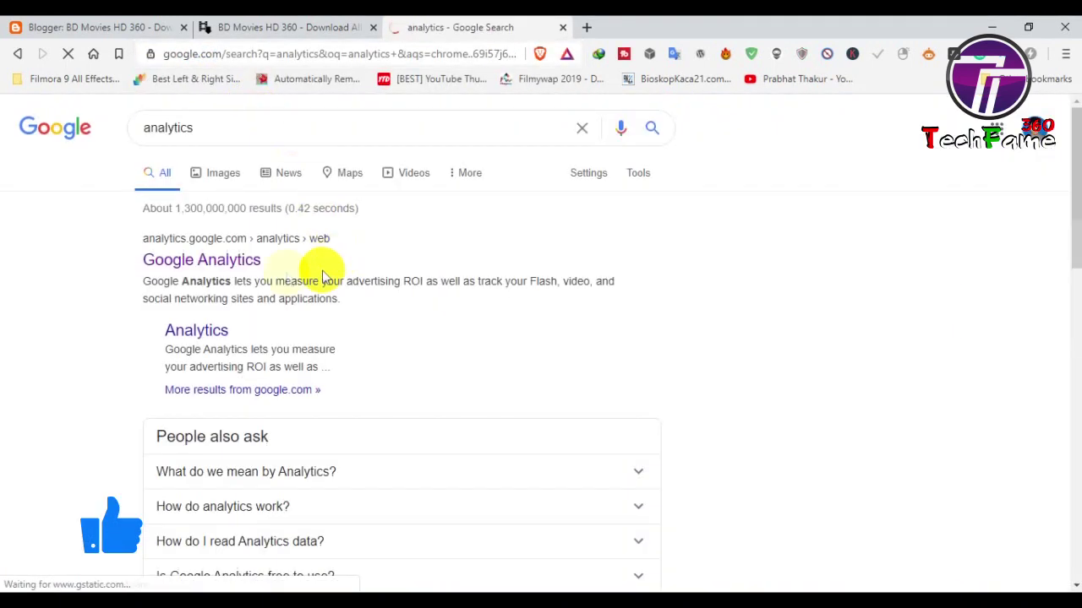
{"action": "left_click", "coordinate": [251, 272]}
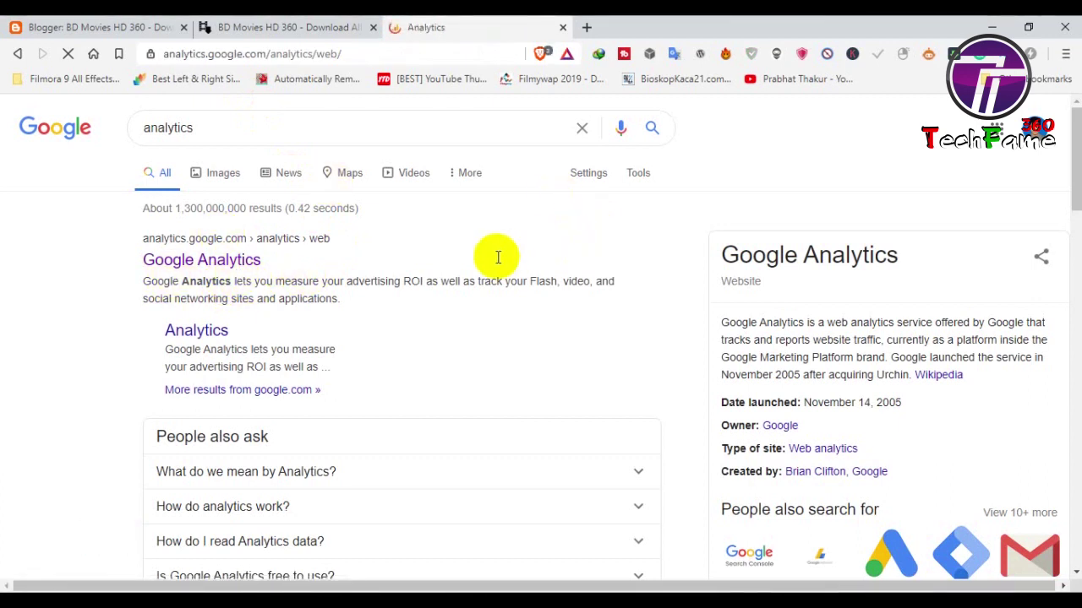
{"action": "left_click", "coordinate": [254, 27]}
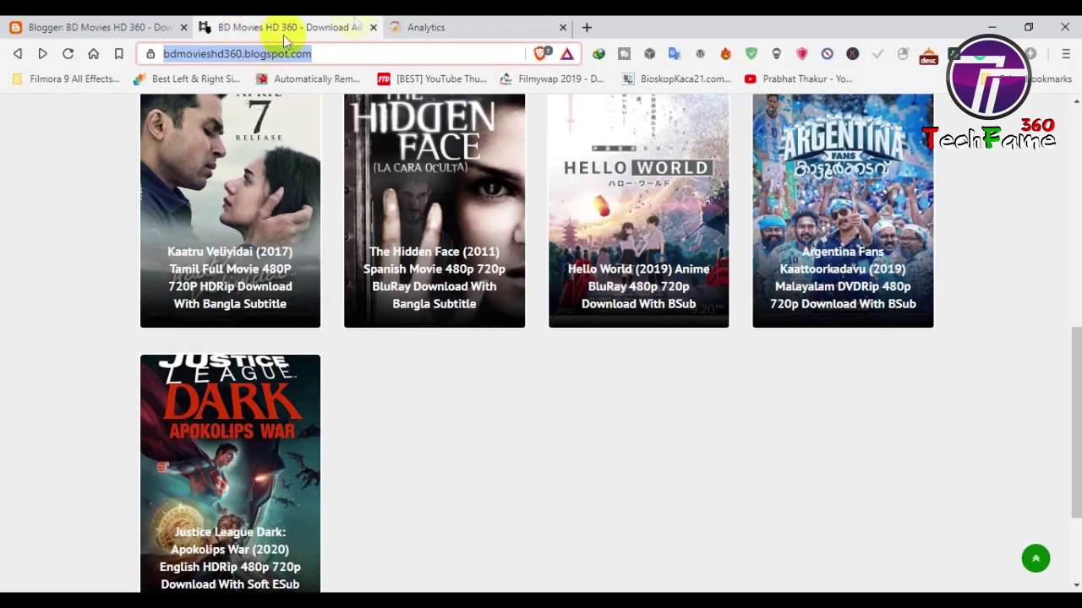
{"action": "left_click", "coordinate": [431, 30]}
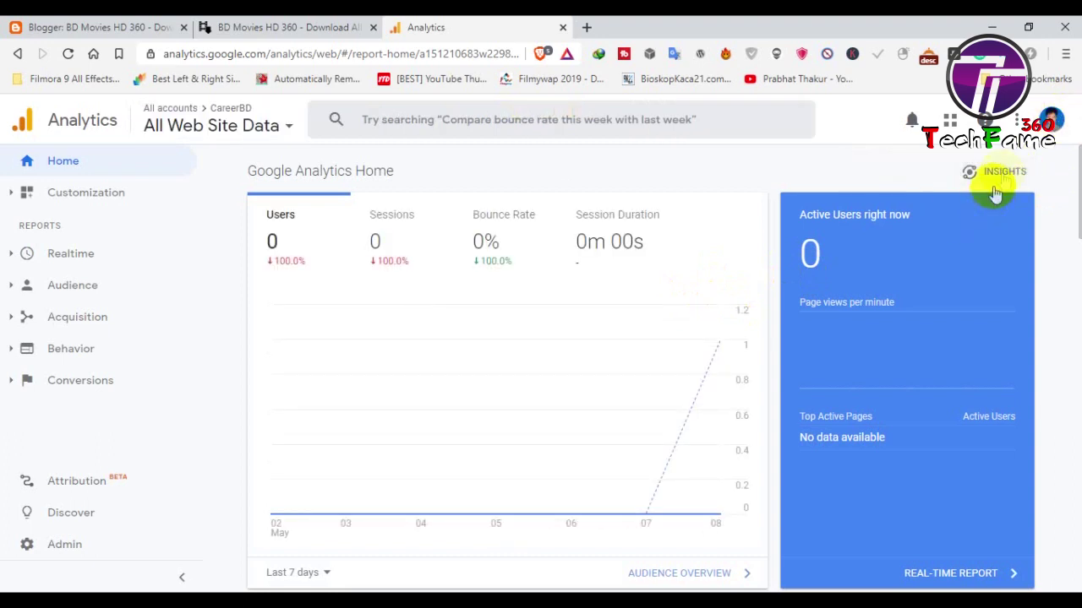
- Switch Analytics to the Movie Lovers account and save the email communication preferences with every option unticked
{"action": "left_click", "coordinate": [1050, 119]}
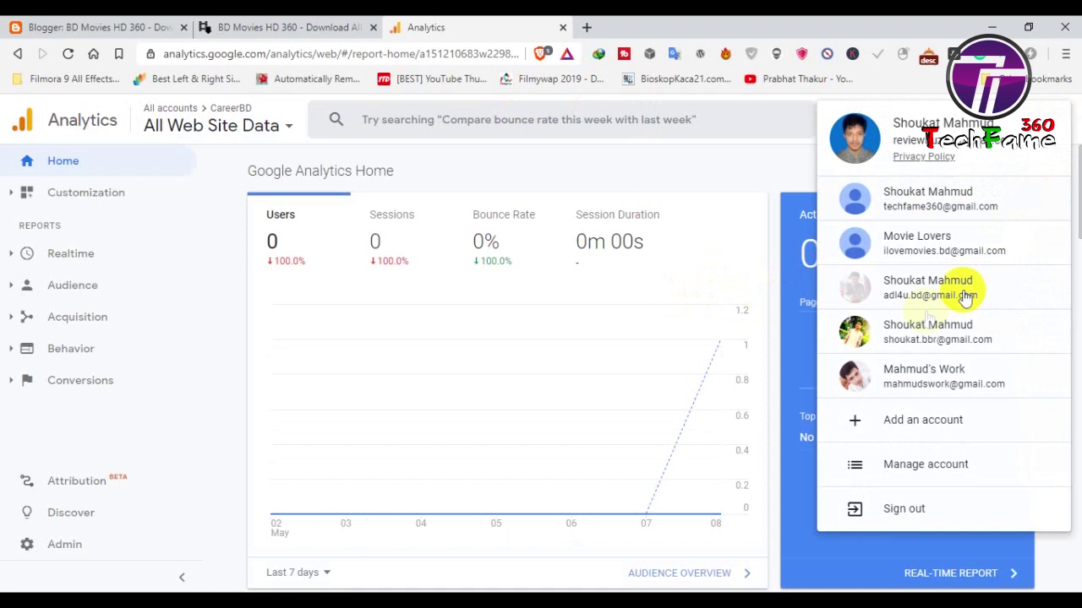
{"action": "left_click", "coordinate": [930, 240]}
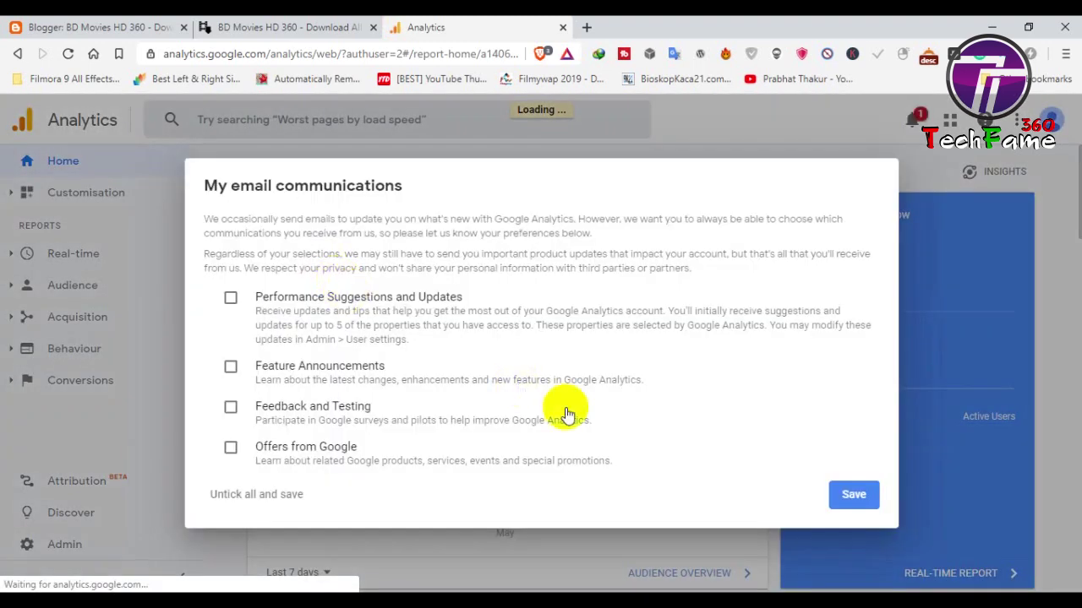
{"action": "left_click", "coordinate": [851, 497]}
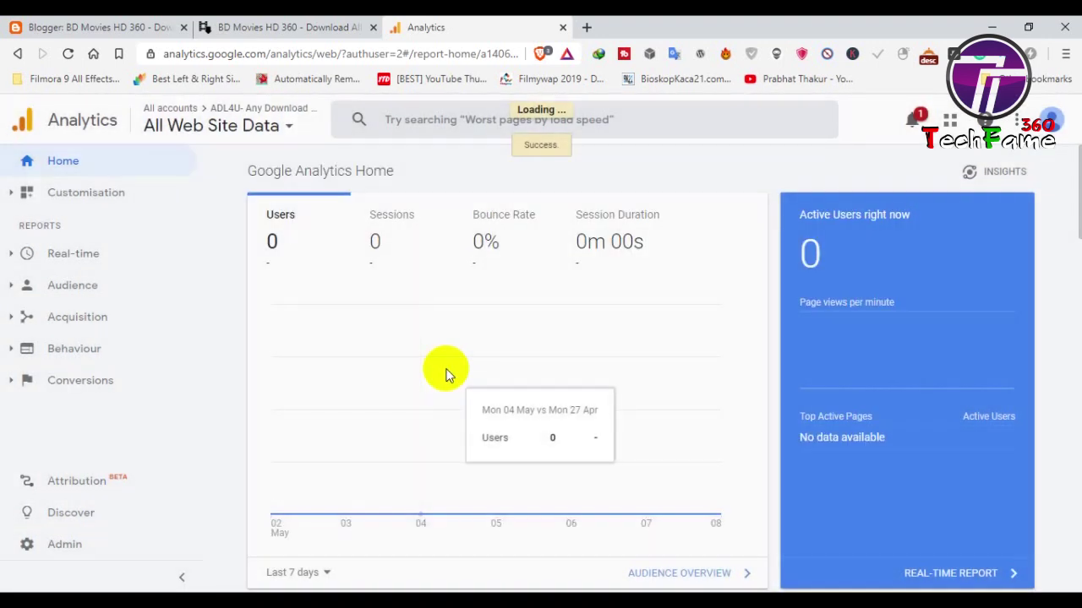
- Look over the account's Analytics properties and views, dismissing the Real-Time reports tip
{"action": "left_click", "coordinate": [273, 122]}
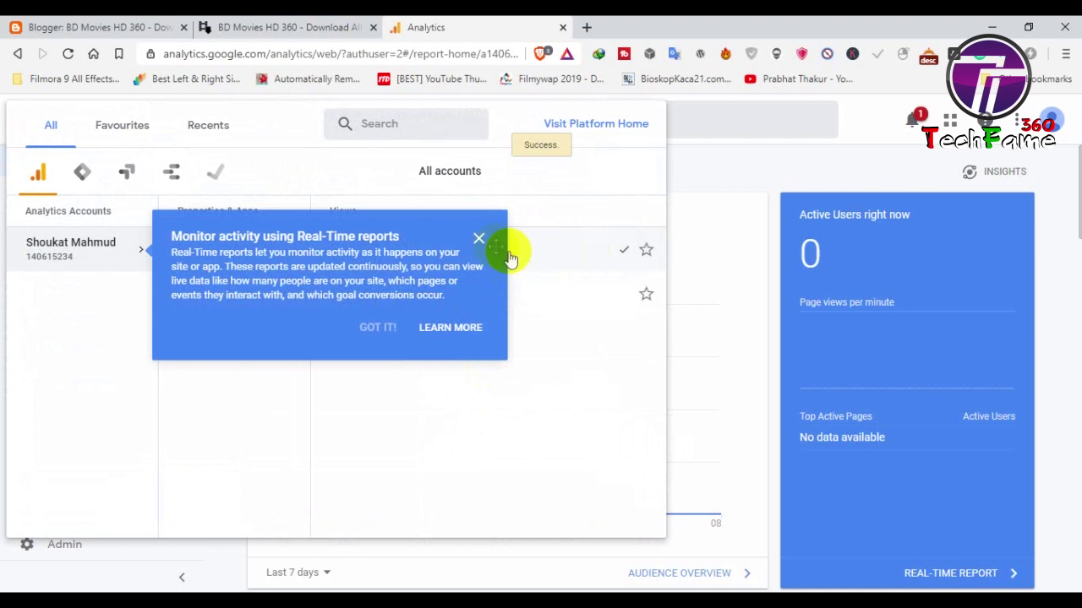
{"action": "left_click", "coordinate": [478, 243]}
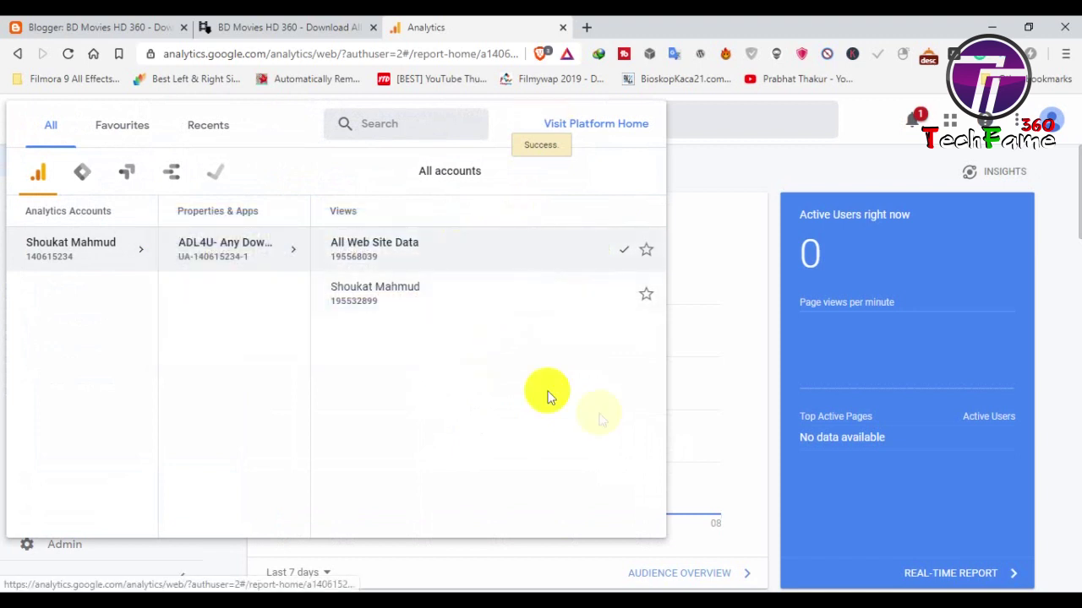
{"action": "left_click", "coordinate": [751, 412]}
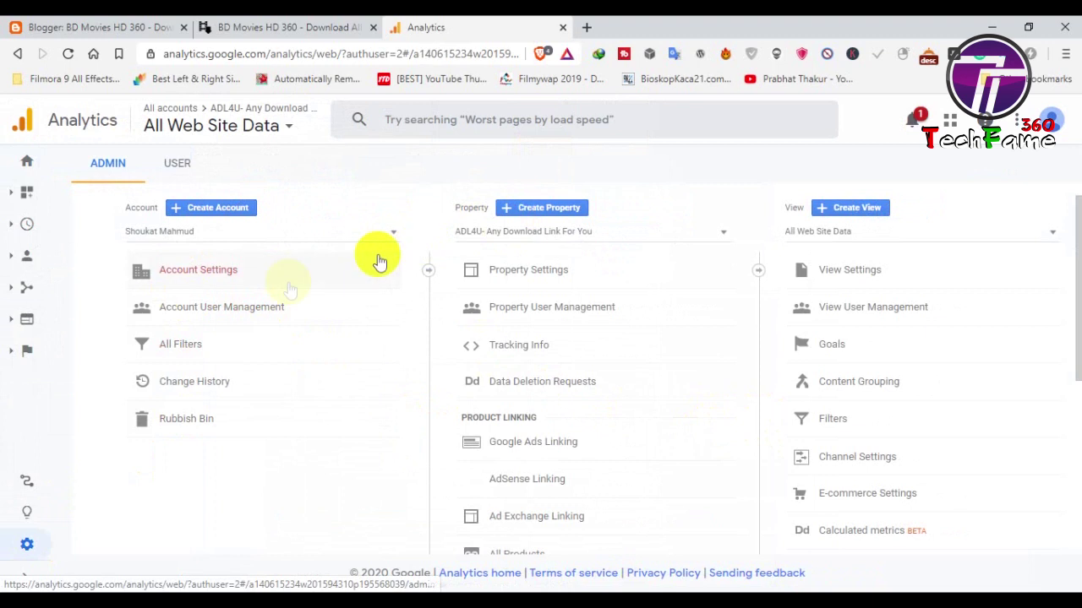
- Start creating a new property in the Analytics admin settings, choose Web as what to measure, and continue to the property details
{"action": "left_click", "coordinate": [547, 209]}
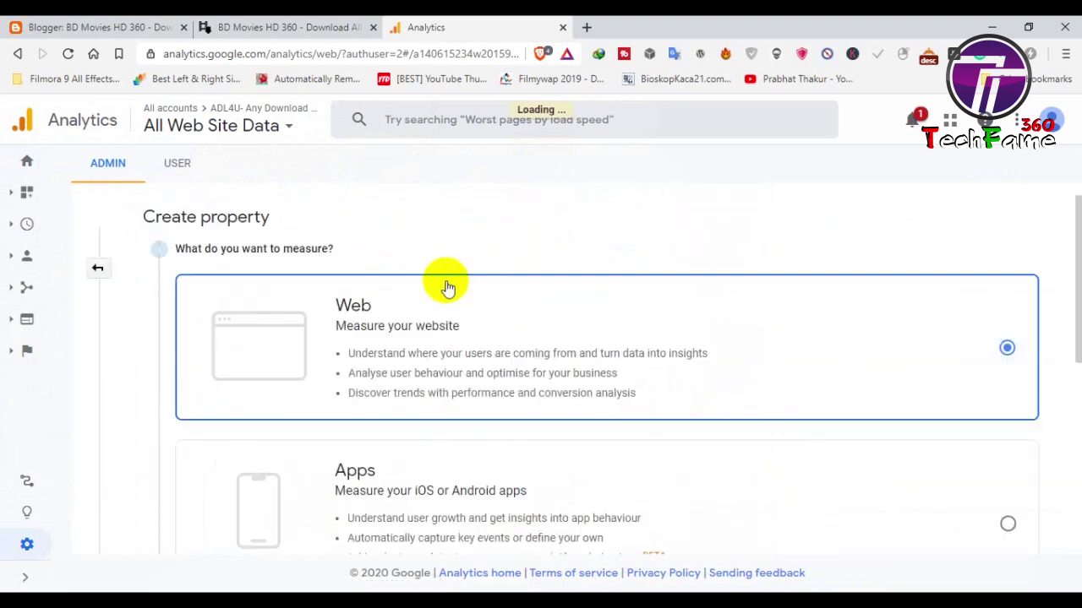
{"action": "scroll", "coordinate": [376, 357], "scroll_direction": "down", "scroll_amount": 2}
{"action": "scroll", "coordinate": [499, 340], "scroll_direction": "up", "scroll_amount": 2}
{"action": "scroll", "coordinate": [499, 329], "scroll_direction": "down", "scroll_amount": 4}
{"action": "scroll", "coordinate": [500, 330], "scroll_direction": "up", "scroll_amount": 3}
{"action": "left_click", "coordinate": [379, 310]}
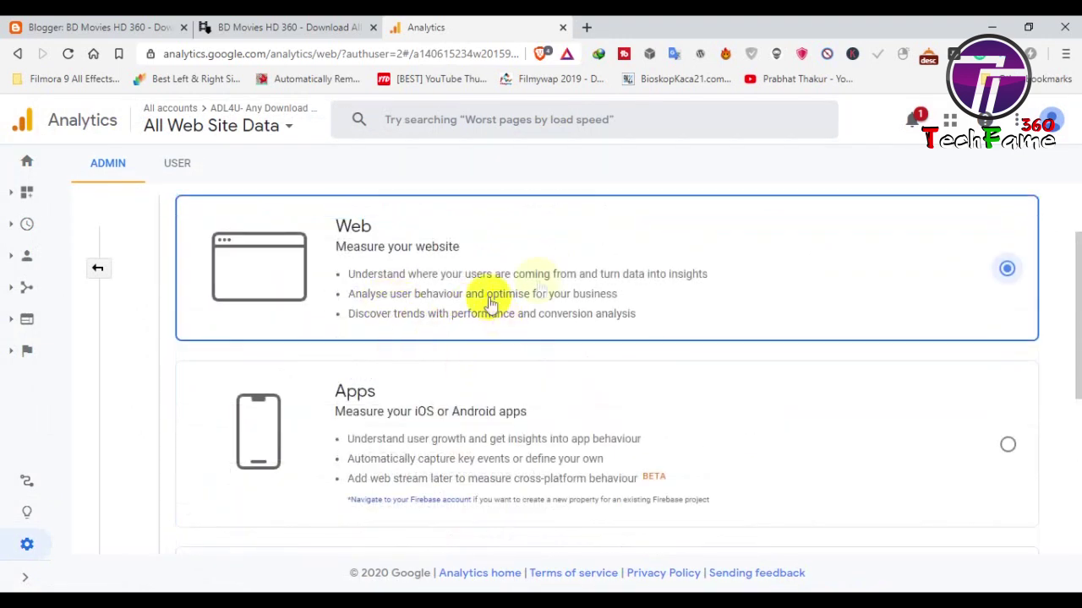
{"action": "scroll", "coordinate": [615, 271], "scroll_direction": "down", "scroll_amount": 4}
{"action": "left_click", "coordinate": [200, 438]}
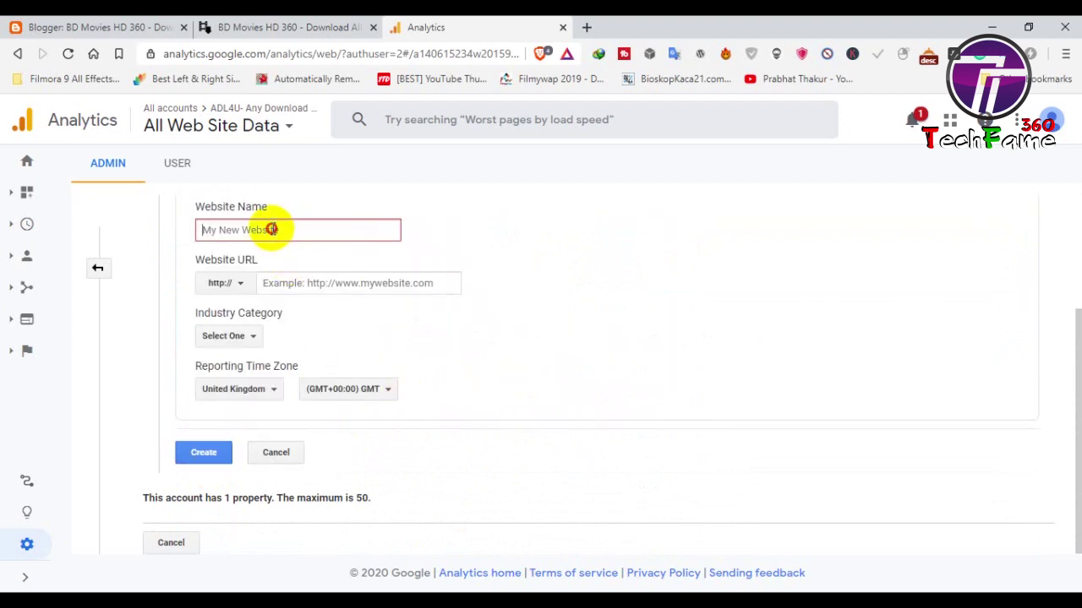
{"action": "left_click", "coordinate": [273, 229]}
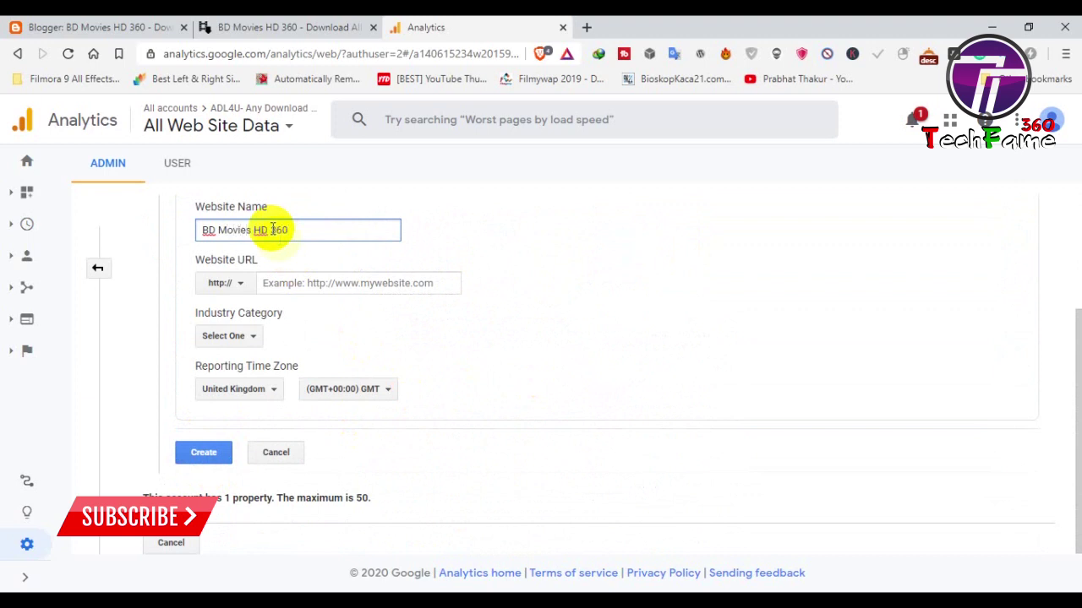
{"action": "left_click", "coordinate": [307, 281]}
{"action": "left_click", "coordinate": [290, 26]}
{"action": "left_click", "coordinate": [290, 53]}
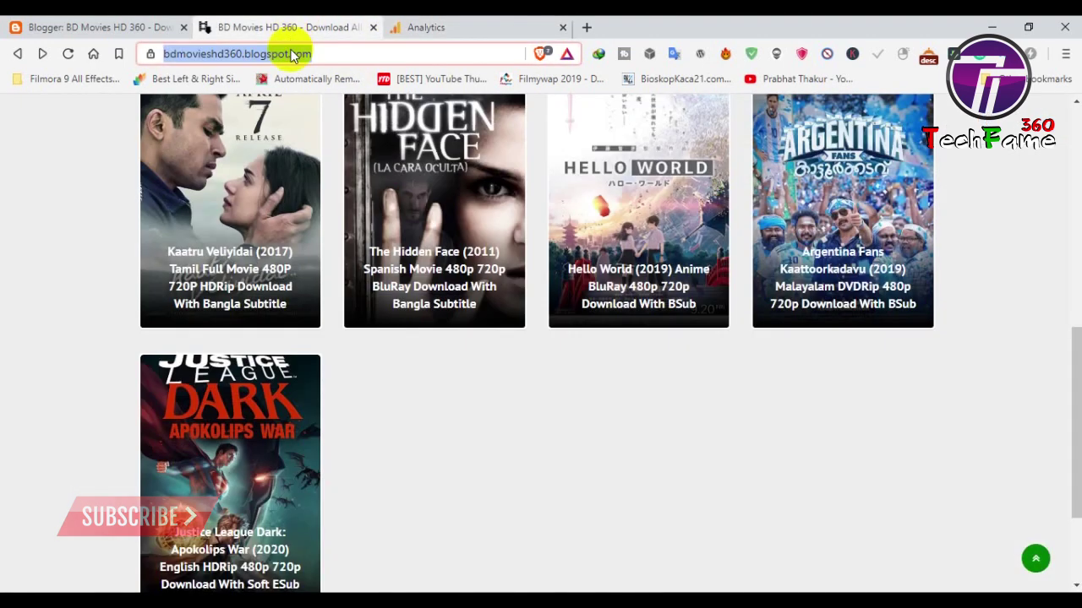
{"action": "left_click", "coordinate": [421, 27]}
{"action": "type", "text": "https://bdmovieshd360.blogspot.com/"}
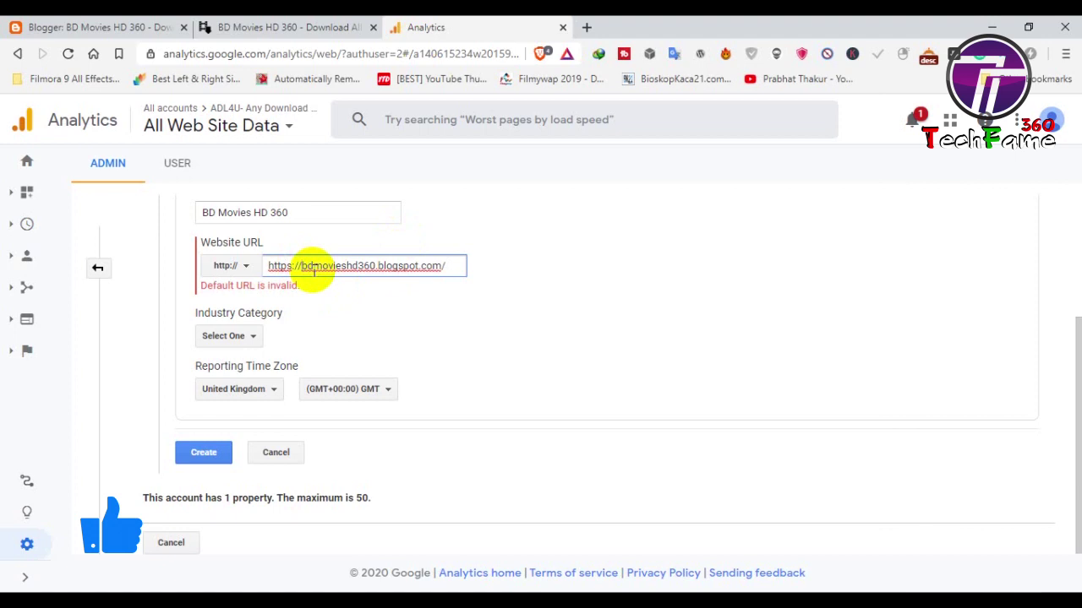
{"action": "key", "text": "BackSpace"}
{"action": "key", "text": "BackSpace"}
{"action": "key", "text": "BackSpace"}
{"action": "key", "text": "BackSpace"}
{"action": "key", "text": "BackSpace"}
{"action": "key", "text": "BackSpace"}
{"action": "key", "text": "BackSpace"}
{"action": "left_click", "coordinate": [429, 281]}
{"action": "key", "text": "BackSpace"}
- Set the property's industry category to Arts and Entertainment, checking the other available categories
{"action": "left_click", "coordinate": [251, 342]}
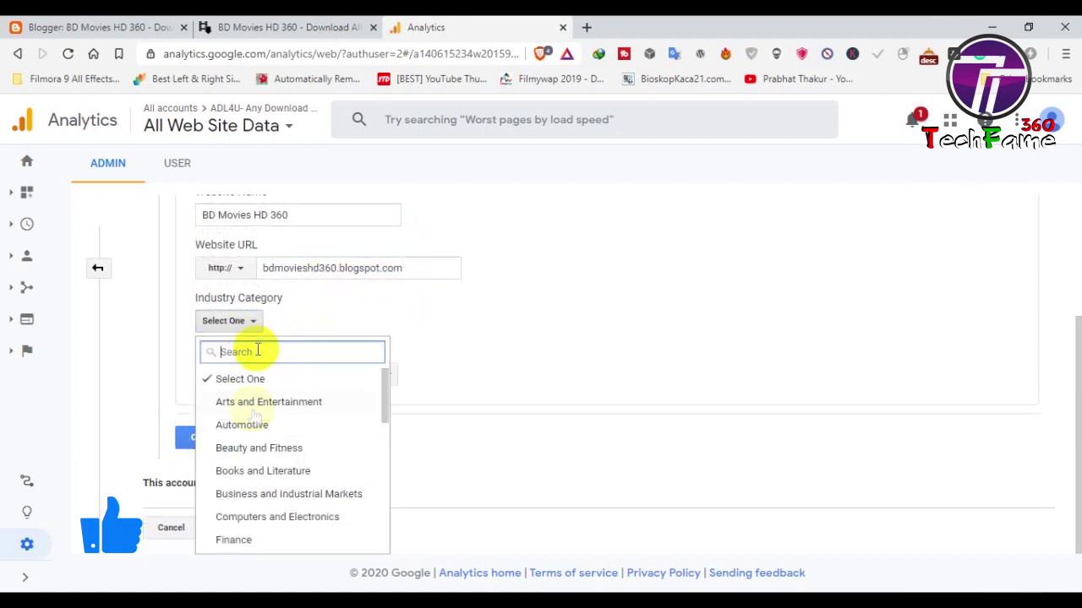
{"action": "left_click", "coordinate": [298, 404]}
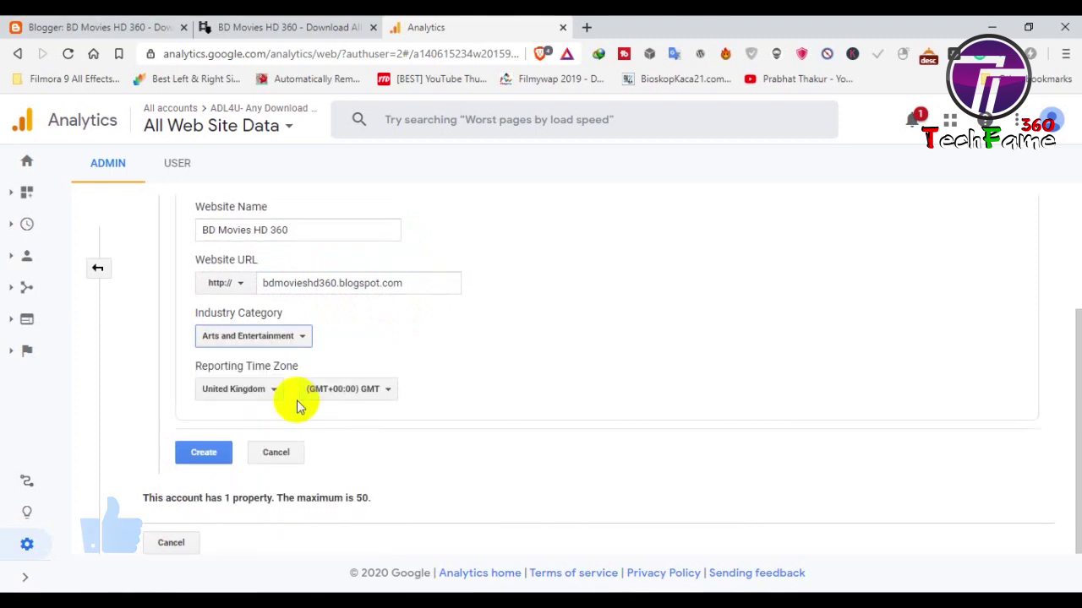
{"action": "left_click", "coordinate": [265, 336]}
{"action": "scroll", "coordinate": [279, 427], "scroll_direction": "down", "scroll_amount": 5}
{"action": "scroll", "coordinate": [281, 427], "scroll_direction": "down", "scroll_amount": 3}
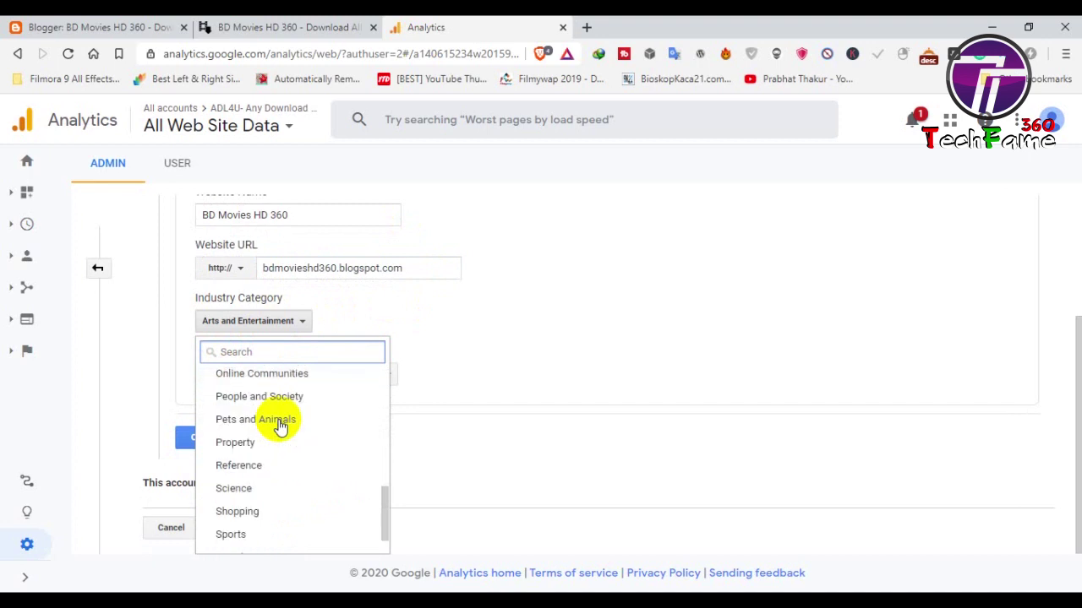
{"action": "scroll", "coordinate": [280, 427], "scroll_direction": "up", "scroll_amount": 5}
{"action": "scroll", "coordinate": [282, 424], "scroll_direction": "down", "scroll_amount": 4}
{"action": "scroll", "coordinate": [282, 422], "scroll_direction": "down", "scroll_amount": 1}
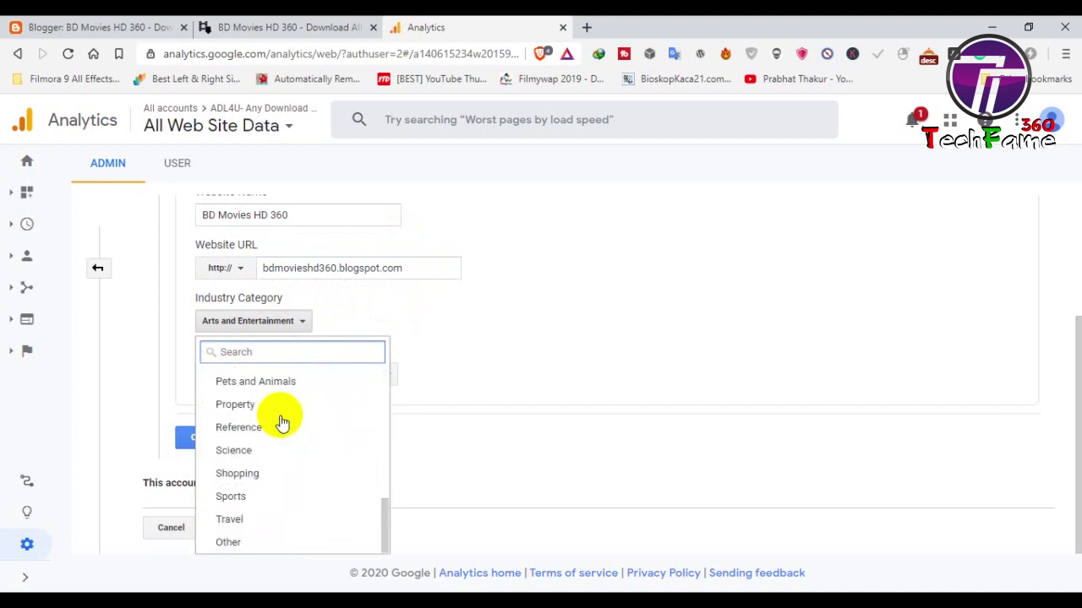
{"action": "scroll", "coordinate": [283, 420], "scroll_direction": "up", "scroll_amount": 5}
{"action": "left_click", "coordinate": [270, 402]}
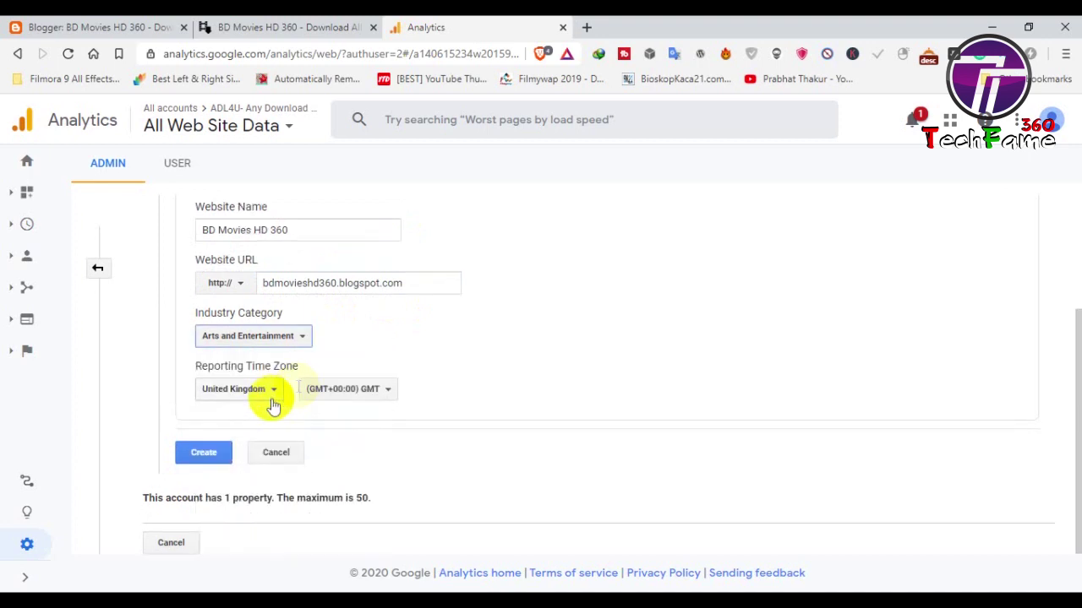
- Set the property's reporting time zone to Bangladesh and create the property
{"action": "left_click", "coordinate": [248, 391]}
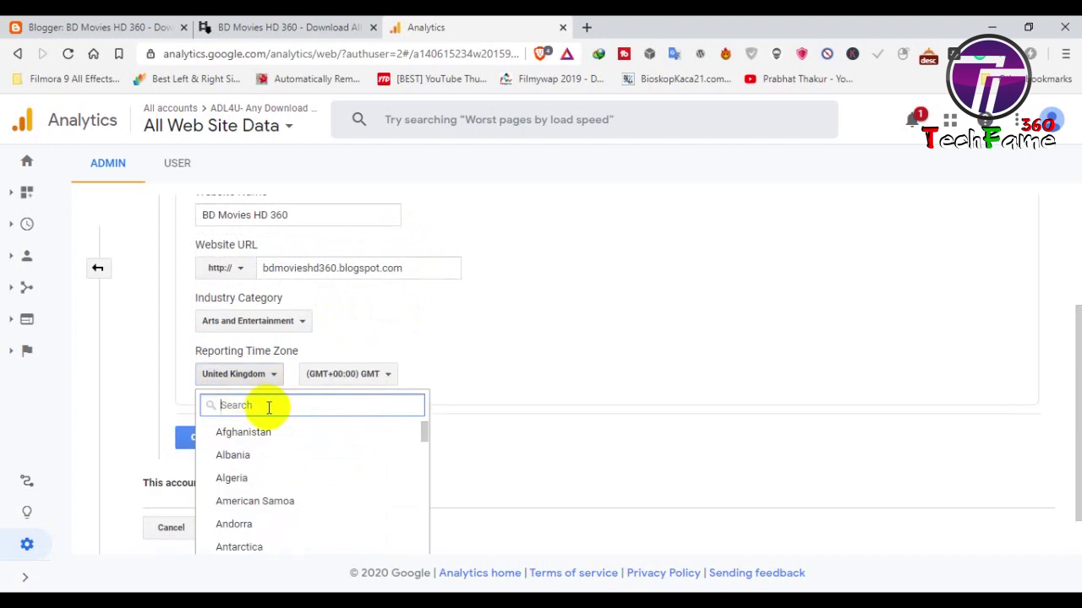
{"action": "type", "text": "ban"}
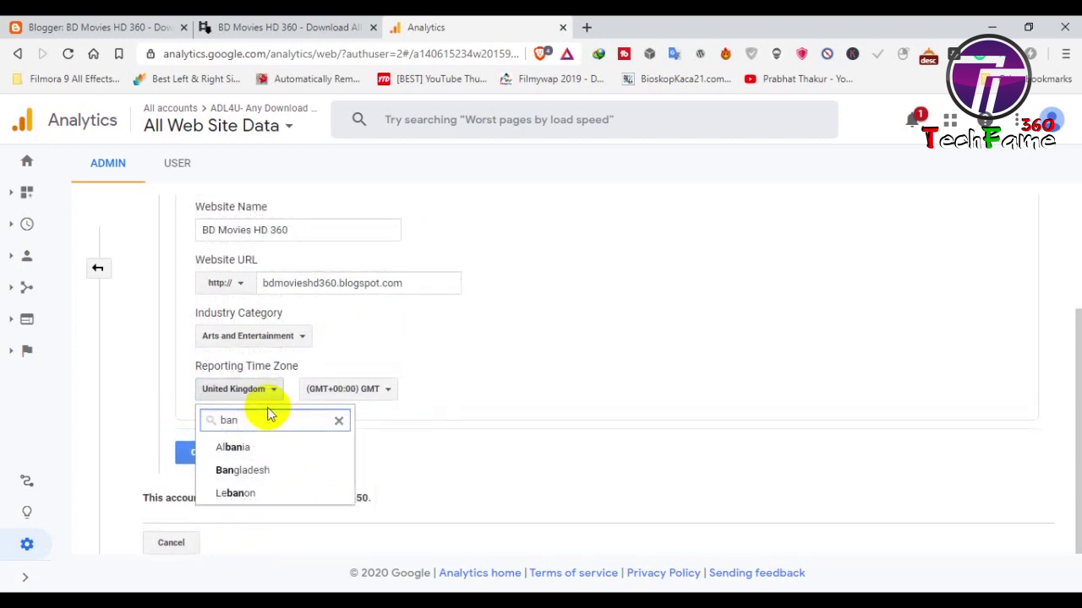
{"action": "left_click", "coordinate": [298, 468]}
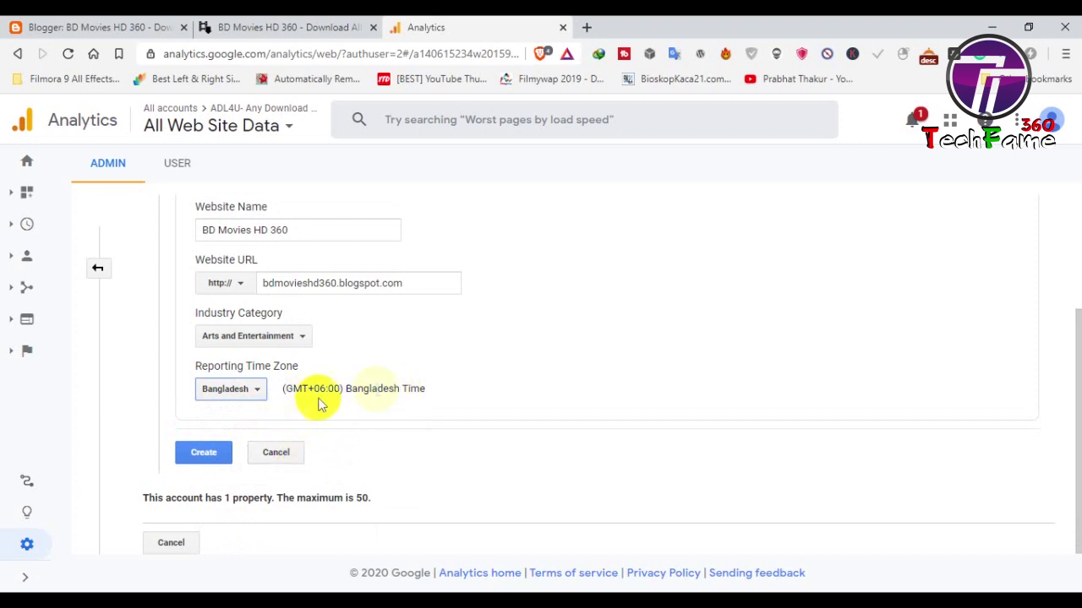
{"action": "left_click", "coordinate": [211, 456]}
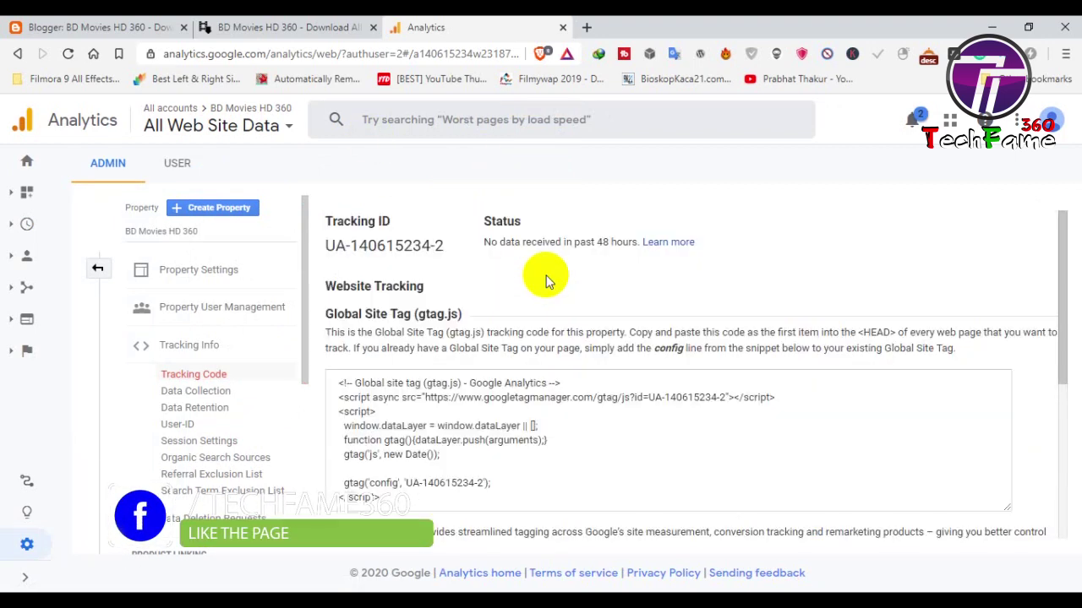
- Copy the entire Global Site Tag (gtag.js) snippet from the new property's tracking code page
{"action": "scroll", "coordinate": [410, 379], "scroll_direction": "down", "scroll_amount": 1}
{"action": "left_click_drag", "start_coordinate": [386, 418], "coordinate": [338, 306]}
{"action": "key", "text": "ctrl+c"}
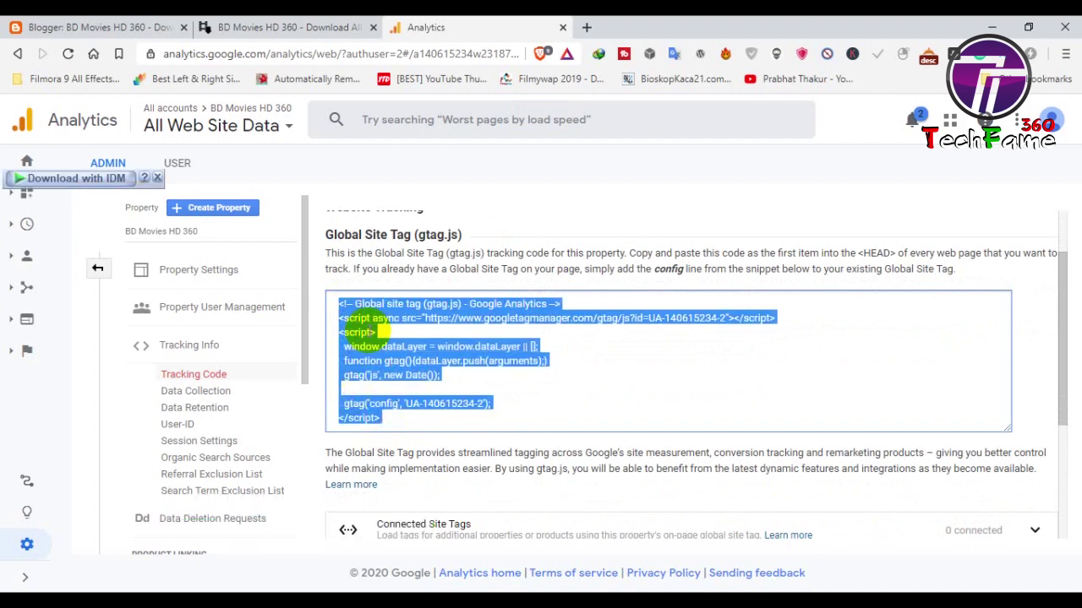
- Switch to Blogger, open the blog's Theme page in a separate browser tab, and start editing the theme's HTML
{"action": "left_click", "coordinate": [118, 27]}
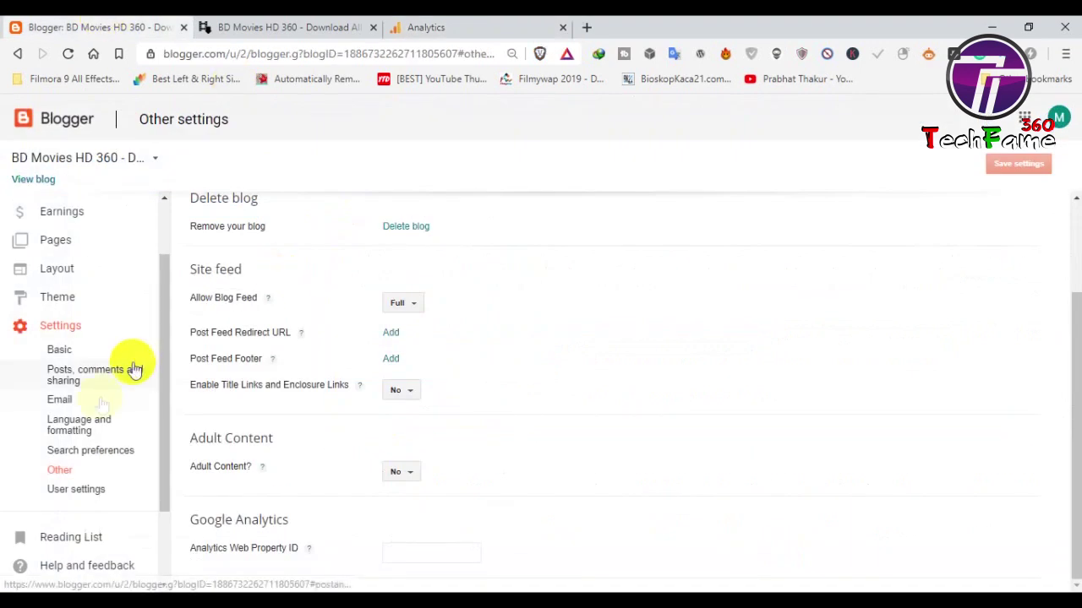
{"action": "right_click", "coordinate": [55, 301]}
{"action": "left_click", "coordinate": [94, 310]}
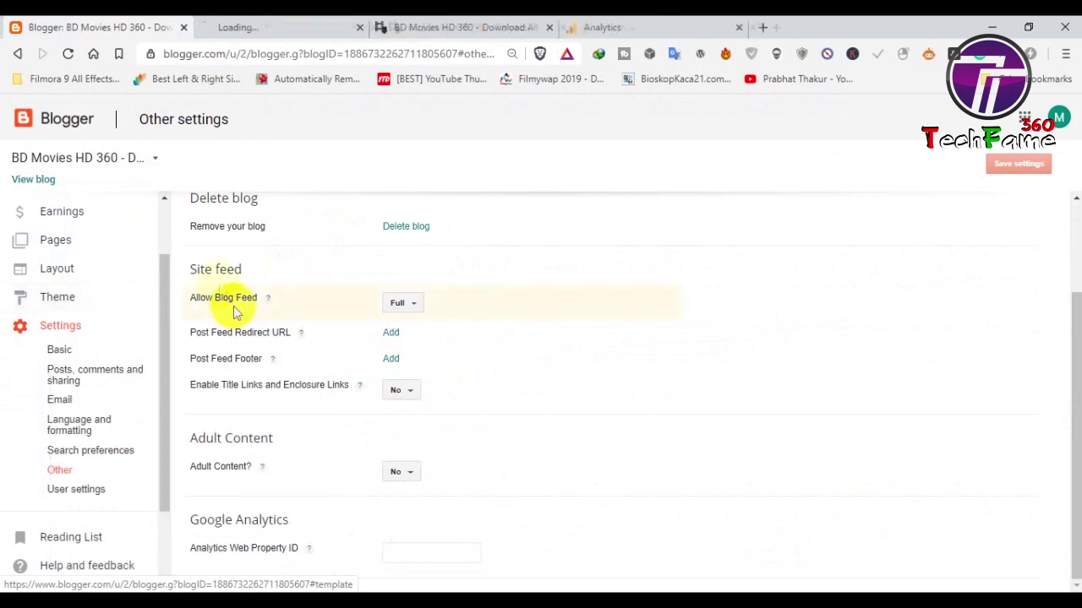
{"action": "left_click", "coordinate": [265, 28]}
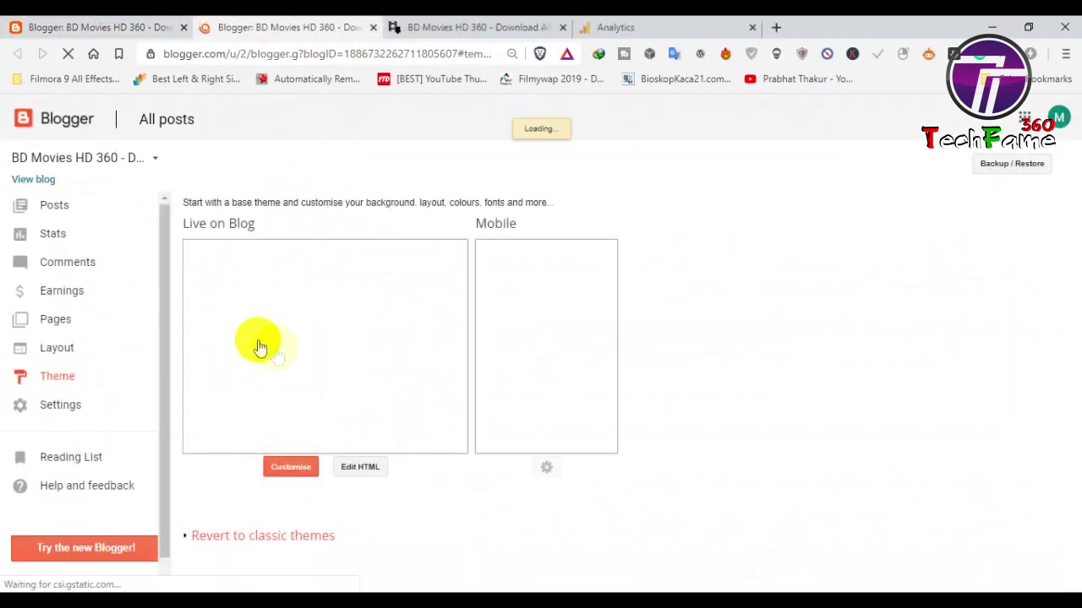
{"action": "left_click", "coordinate": [369, 467]}
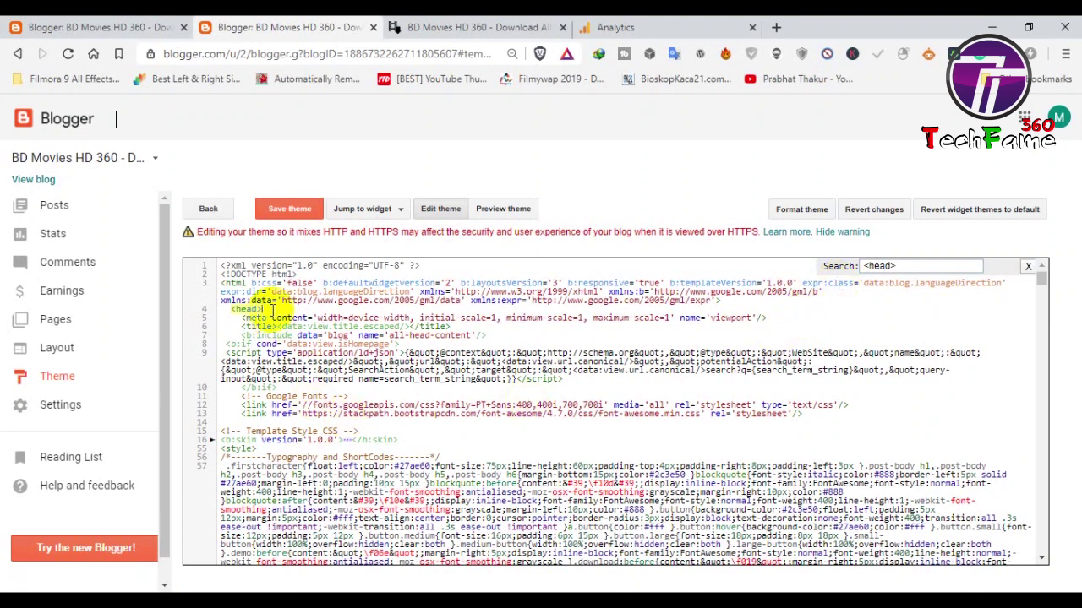
- Paste the Google Analytics site tag on a new line directly after the opening <head> tag and save the theme
{"action": "key", "text": "Return"}
{"action": "key", "text": "ctrl+v"}
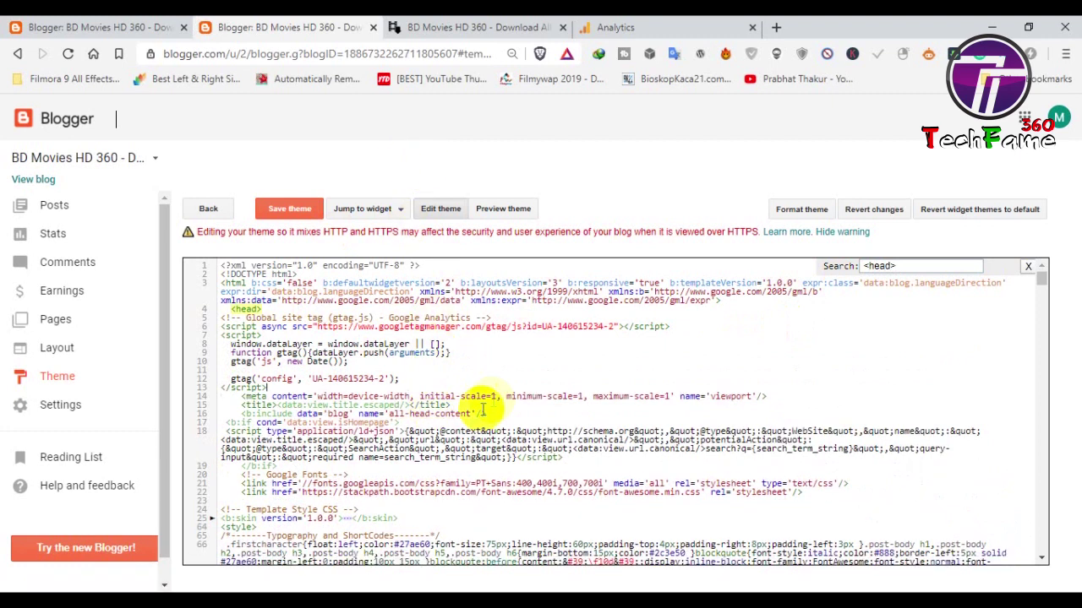
{"action": "scroll", "coordinate": [526, 374], "scroll_direction": "down", "scroll_amount": 2}
{"action": "left_click", "coordinate": [287, 209]}
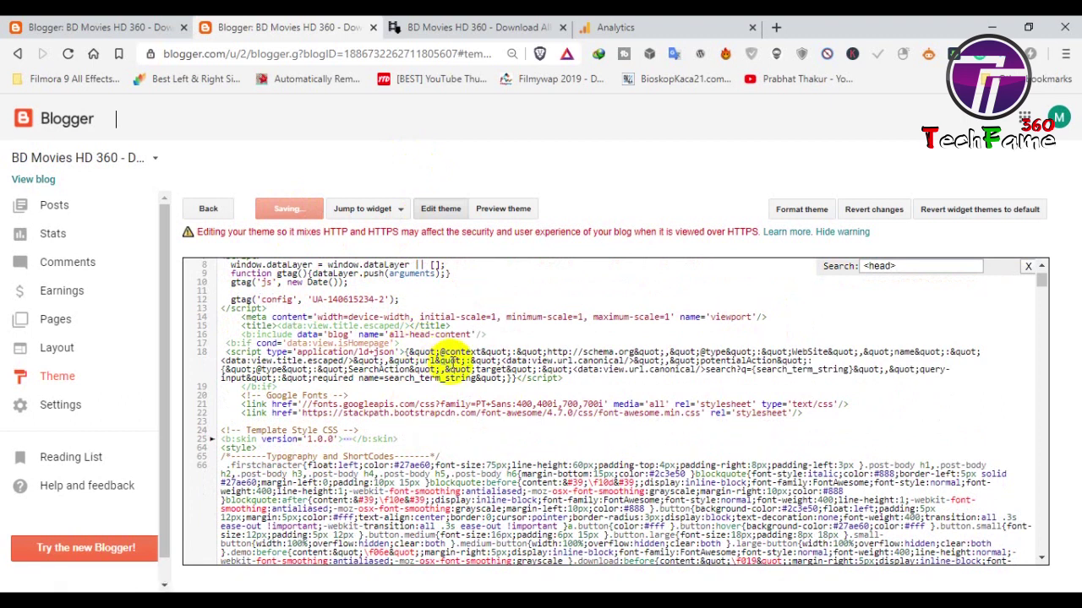
- Switch back to Analytics and look over the property's remaining tracking code information, data collection and data retention settings
{"action": "left_click", "coordinate": [664, 28]}
{"action": "scroll", "coordinate": [515, 405], "scroll_direction": "down", "scroll_amount": 1}
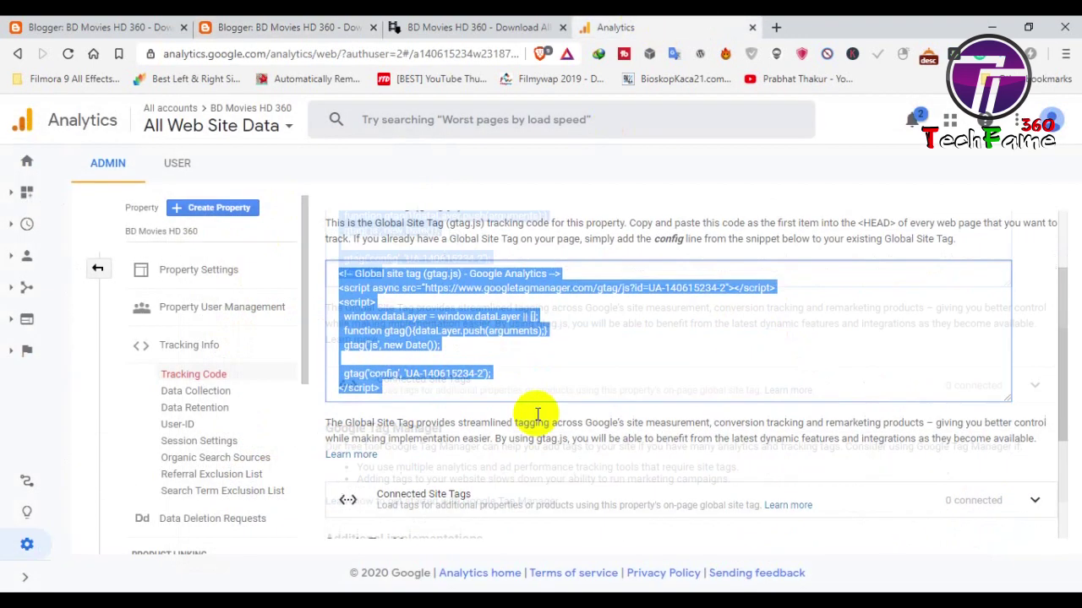
{"action": "scroll", "coordinate": [537, 414], "scroll_direction": "down", "scroll_amount": 2}
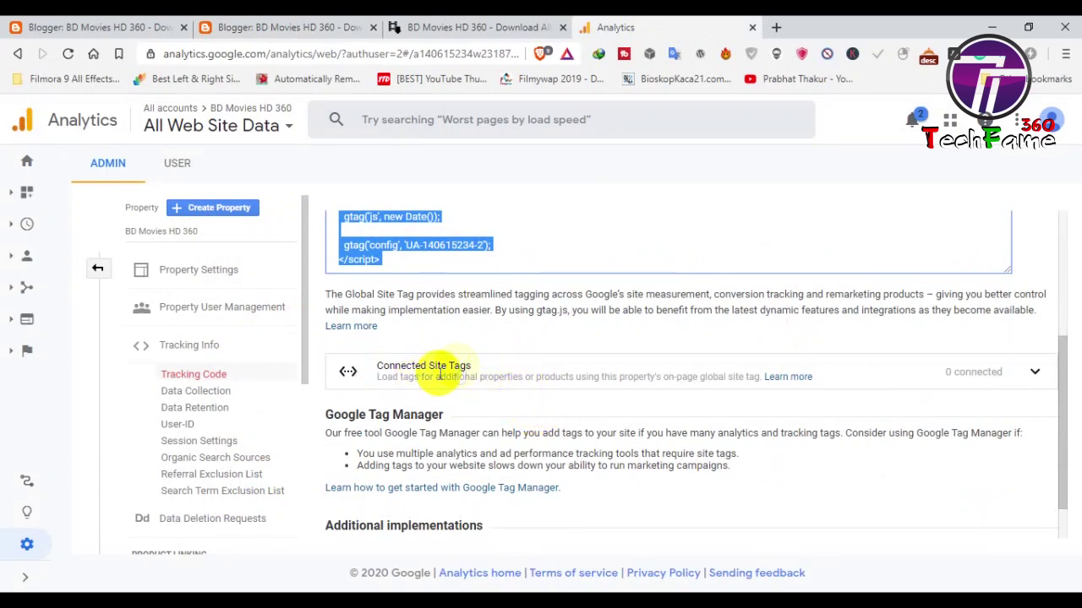
{"action": "scroll", "coordinate": [532, 363], "scroll_direction": "down", "scroll_amount": 1}
{"action": "left_click", "coordinate": [213, 391]}
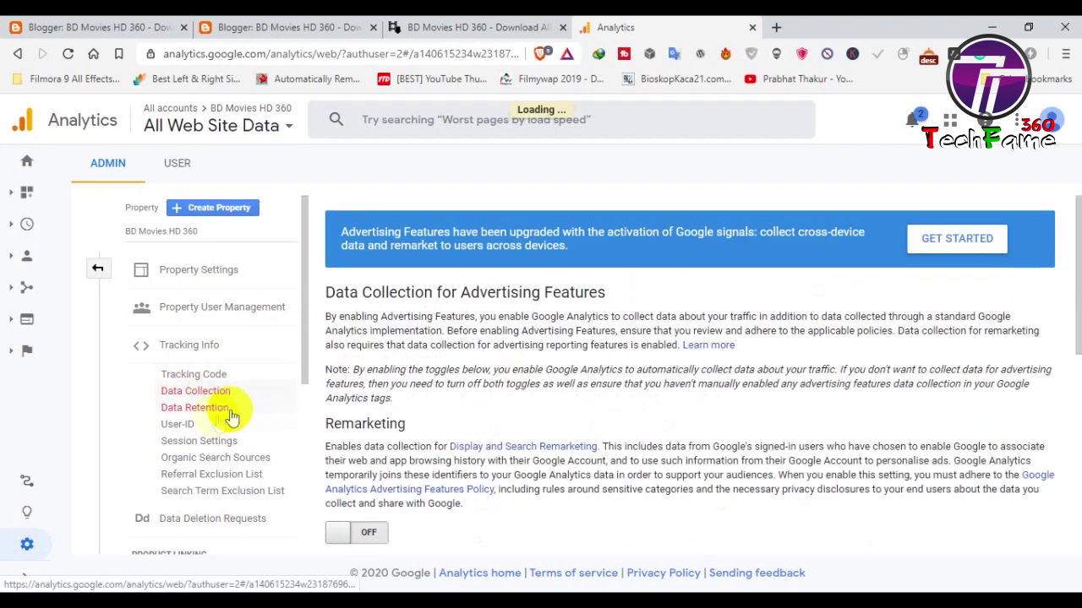
{"action": "left_click", "coordinate": [308, 422]}
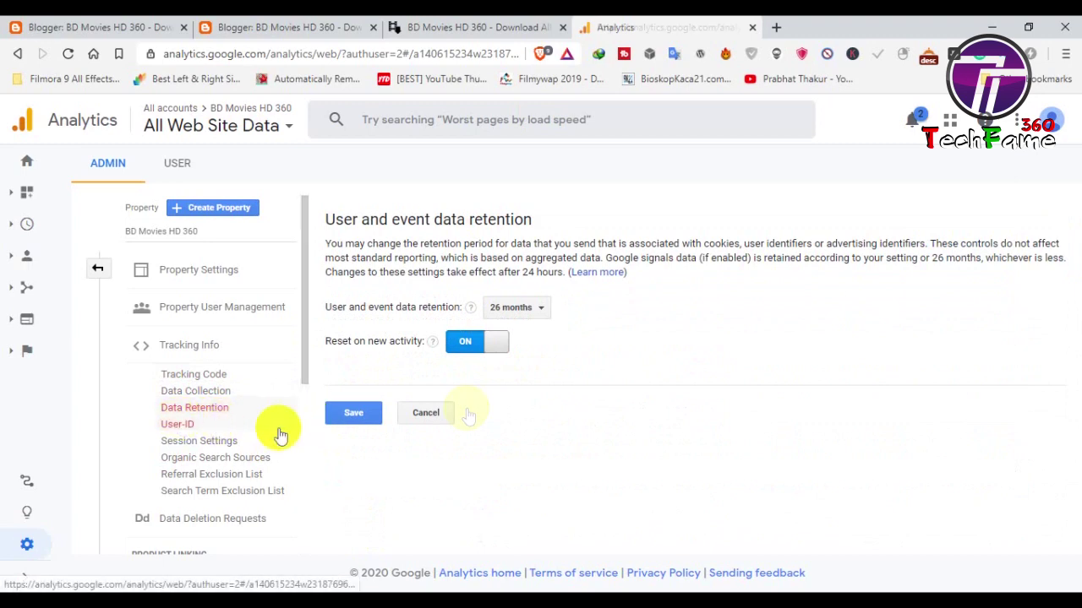
- Review the User-ID policy in the property's tracking info and turn on agreement to it
{"action": "left_click", "coordinate": [280, 429]}
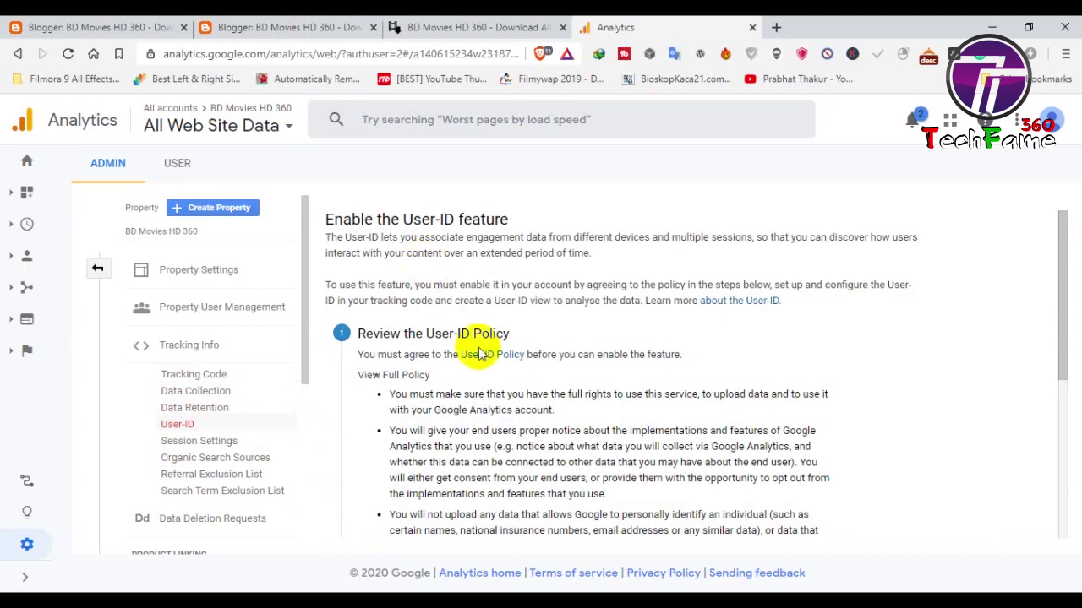
{"action": "scroll", "coordinate": [479, 353], "scroll_direction": "down", "scroll_amount": 4}
{"action": "scroll", "coordinate": [482, 343], "scroll_direction": "up", "scroll_amount": 3}
{"action": "scroll", "coordinate": [476, 381], "scroll_direction": "down", "scroll_amount": 3}
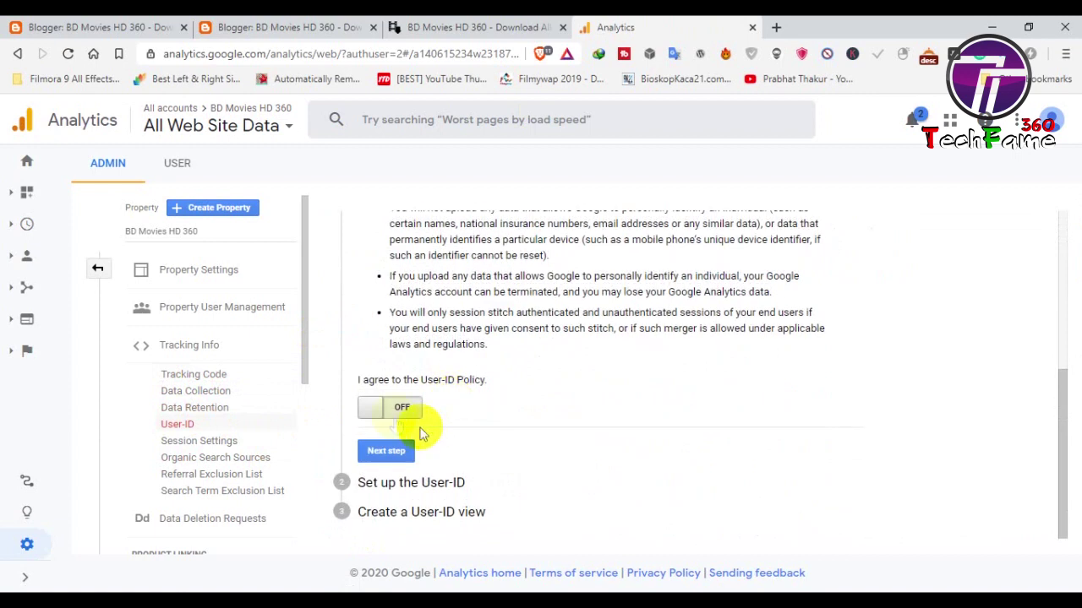
{"action": "left_click", "coordinate": [397, 411]}
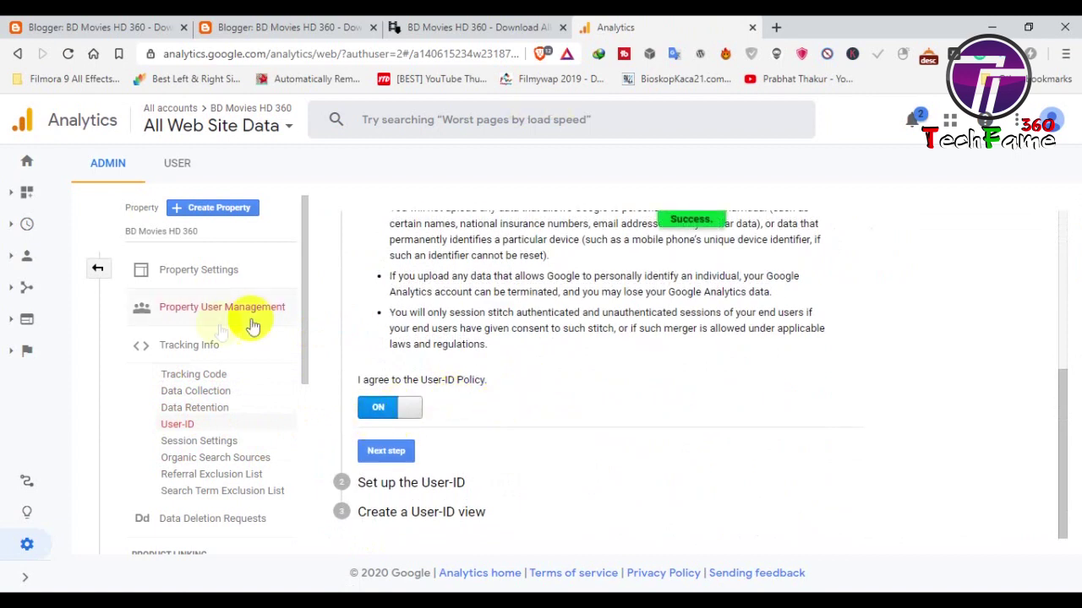
- Open the Analytics property's settings and copy its Tracking ID
{"action": "left_click", "coordinate": [199, 275]}
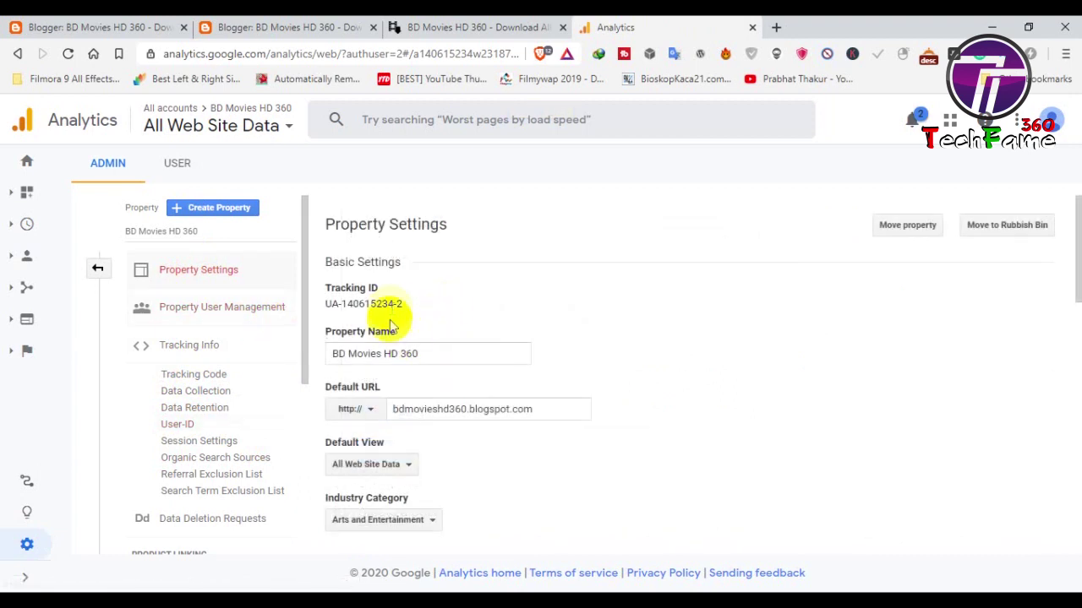
{"action": "left_click_drag", "start_coordinate": [376, 303], "coordinate": [327, 304]}
{"action": "key", "text": "ctrl+c"}
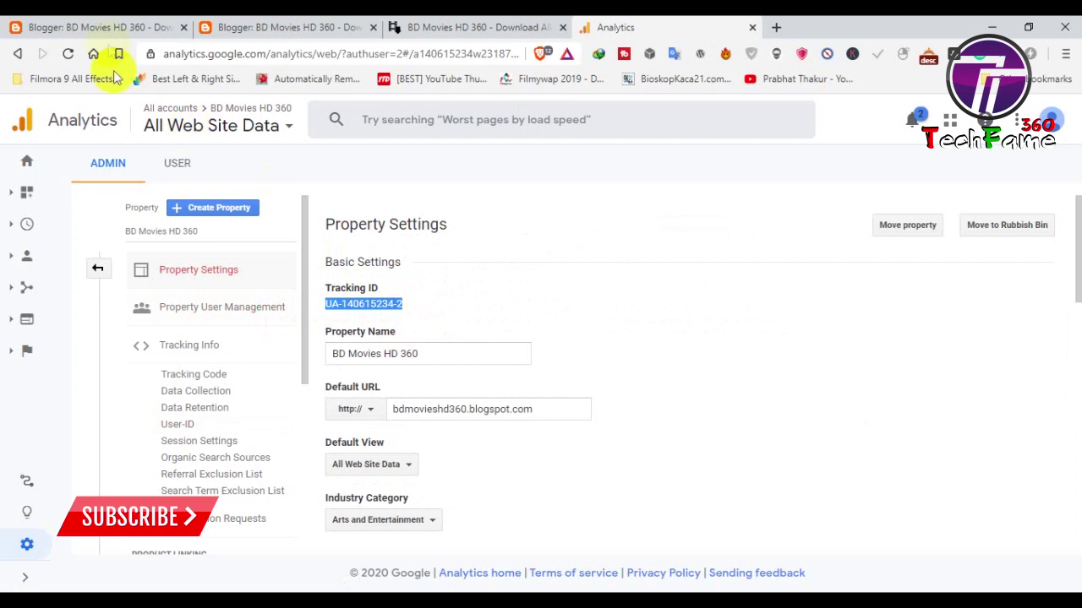
- Switch to the blog's Other settings in Blogger, paste the tracking ID as the Analytics Web Property ID, and save the settings
{"action": "left_click", "coordinate": [110, 27]}
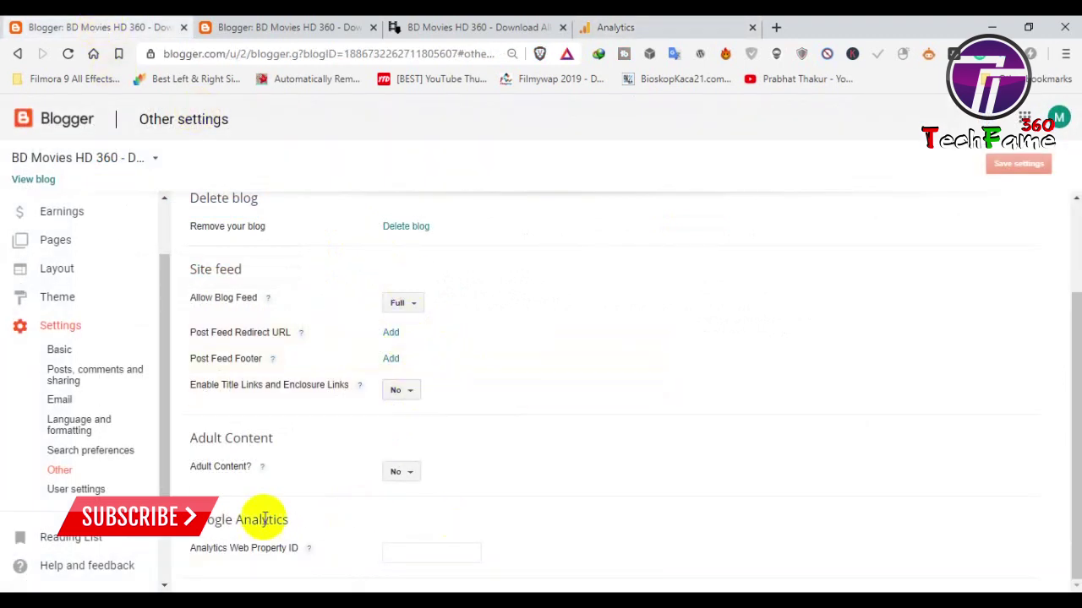
{"action": "left_click", "coordinate": [401, 551]}
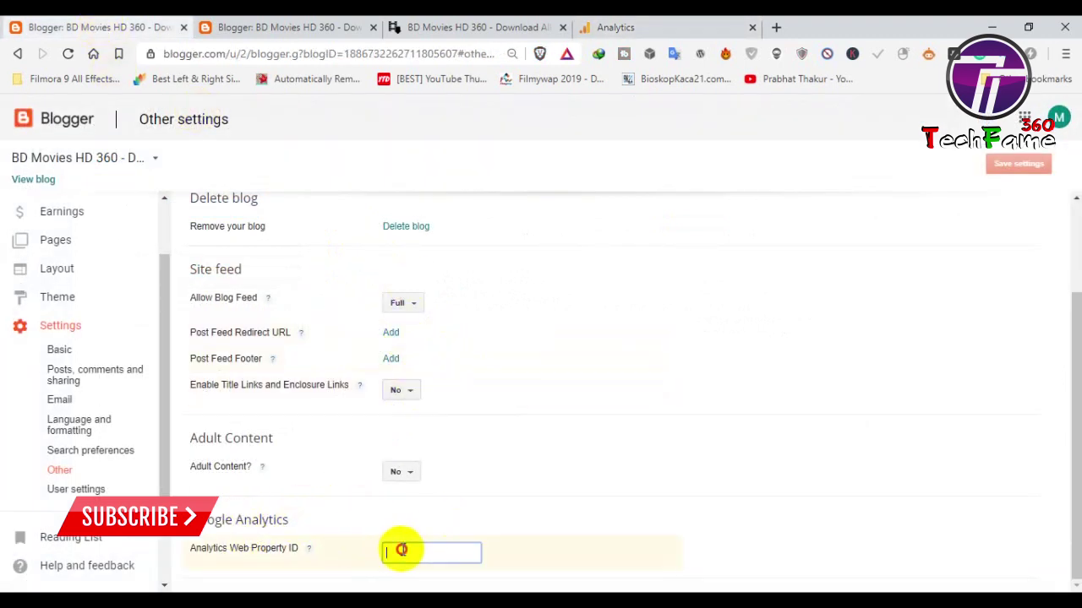
{"action": "key", "text": "ctrl+v"}
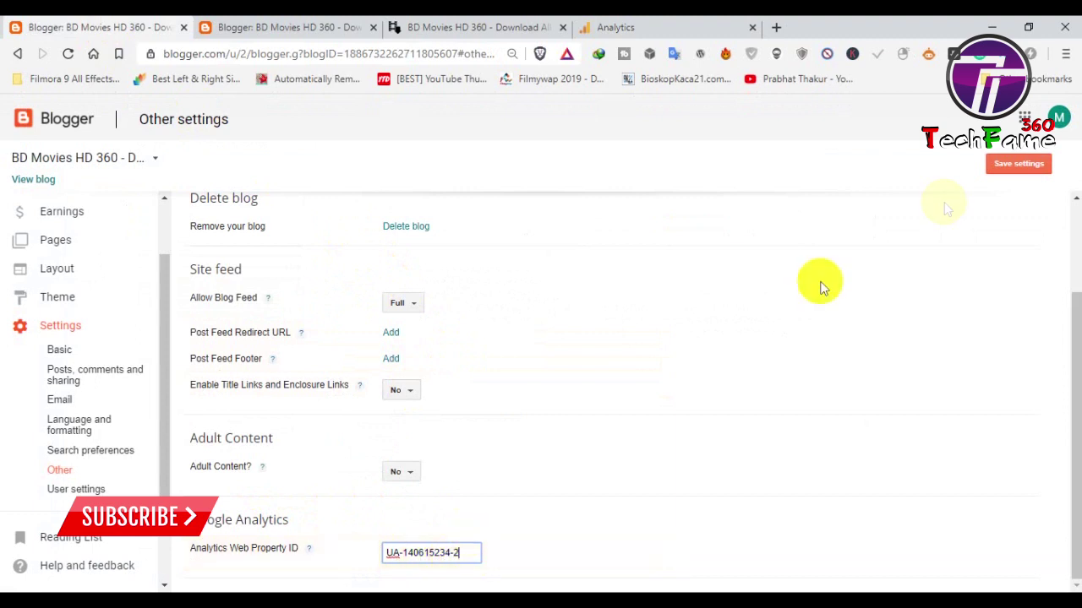
{"action": "left_click", "coordinate": [1012, 166]}
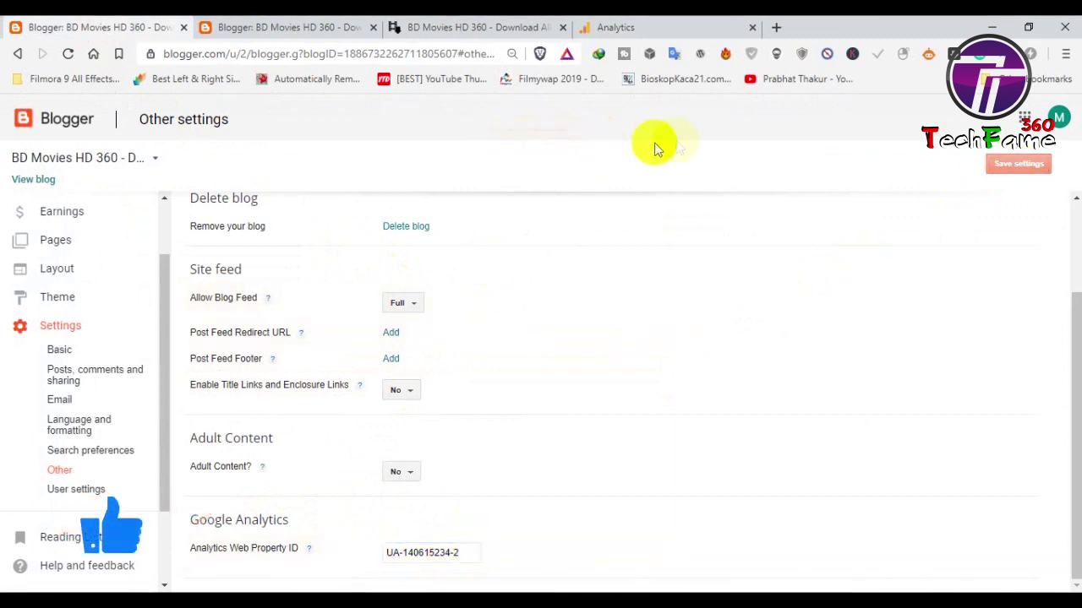
- Open the user profile for editing from Blogger's user settings and review its privacy and identity options
{"action": "left_click", "coordinate": [68, 491]}
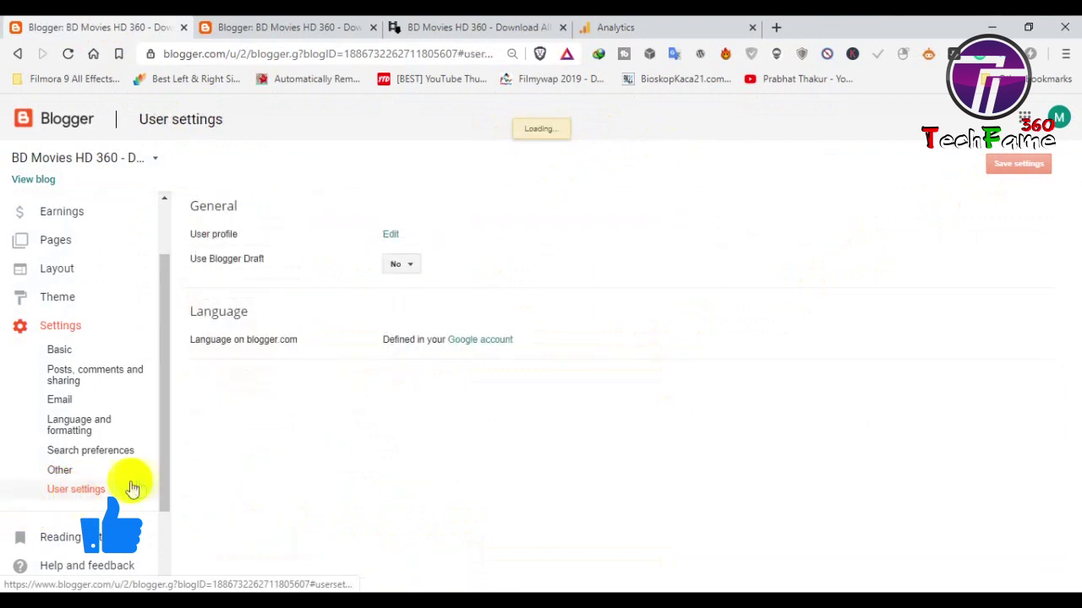
{"action": "left_click", "coordinate": [390, 236]}
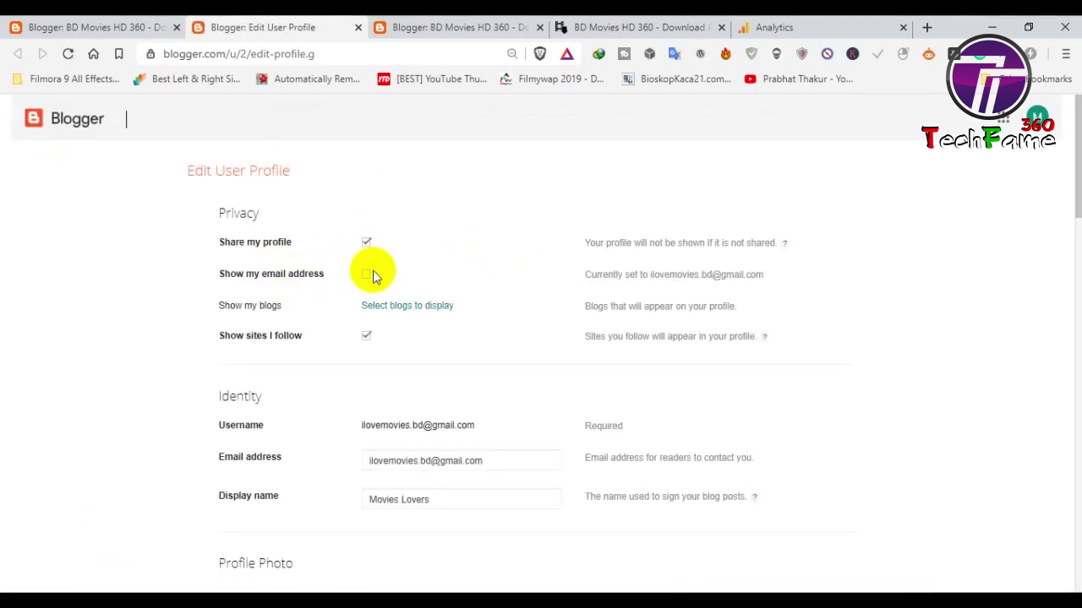
{"action": "scroll", "coordinate": [325, 297], "scroll_direction": "down", "scroll_amount": 1}
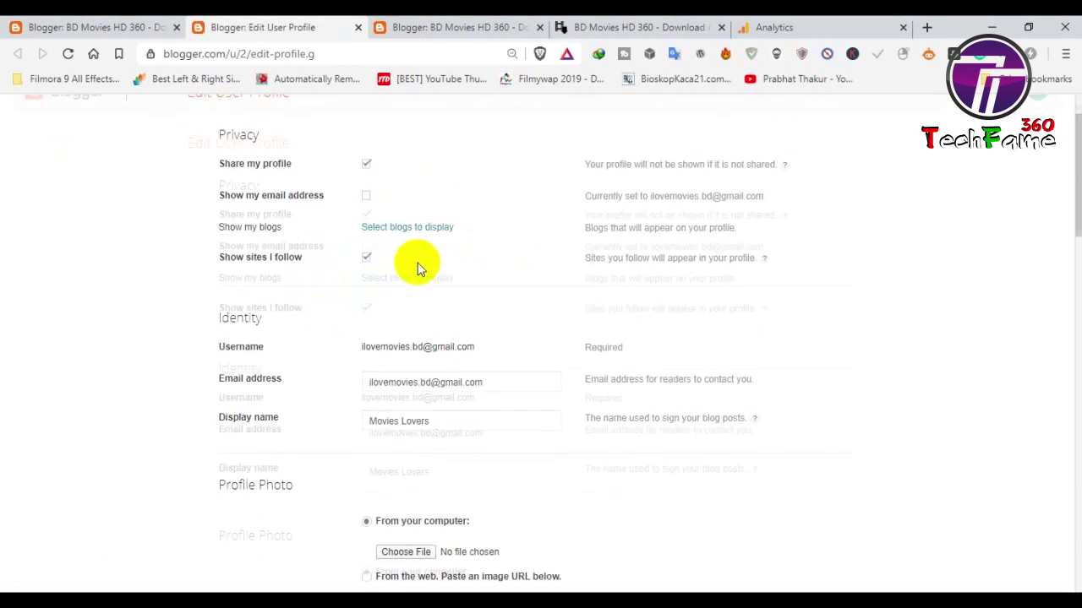
{"action": "scroll", "coordinate": [417, 267], "scroll_direction": "up", "scroll_amount": 1}
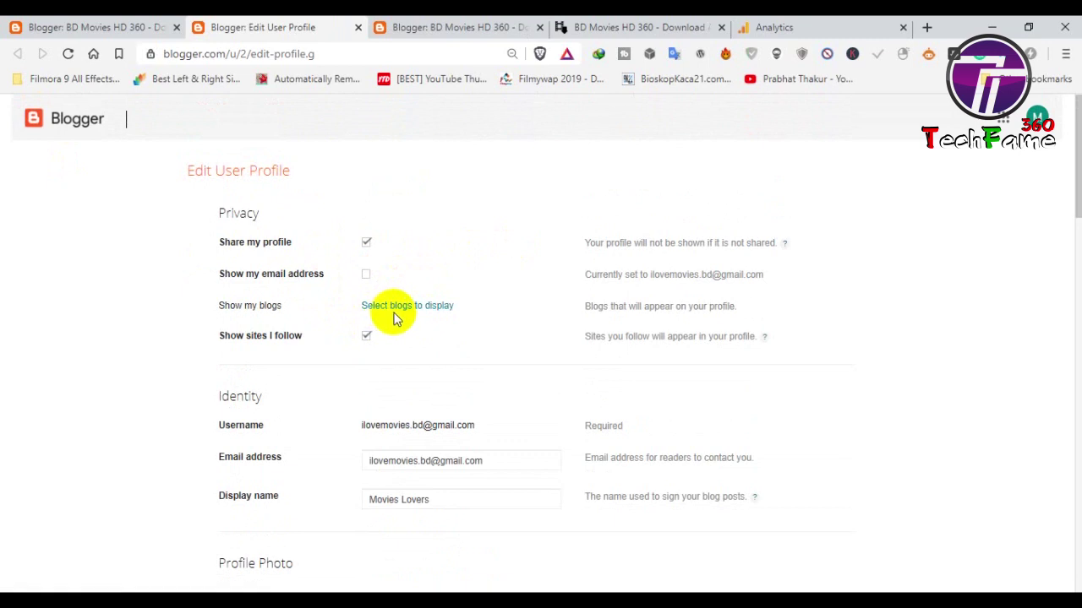
{"action": "scroll", "coordinate": [380, 328], "scroll_direction": "down", "scroll_amount": 3}
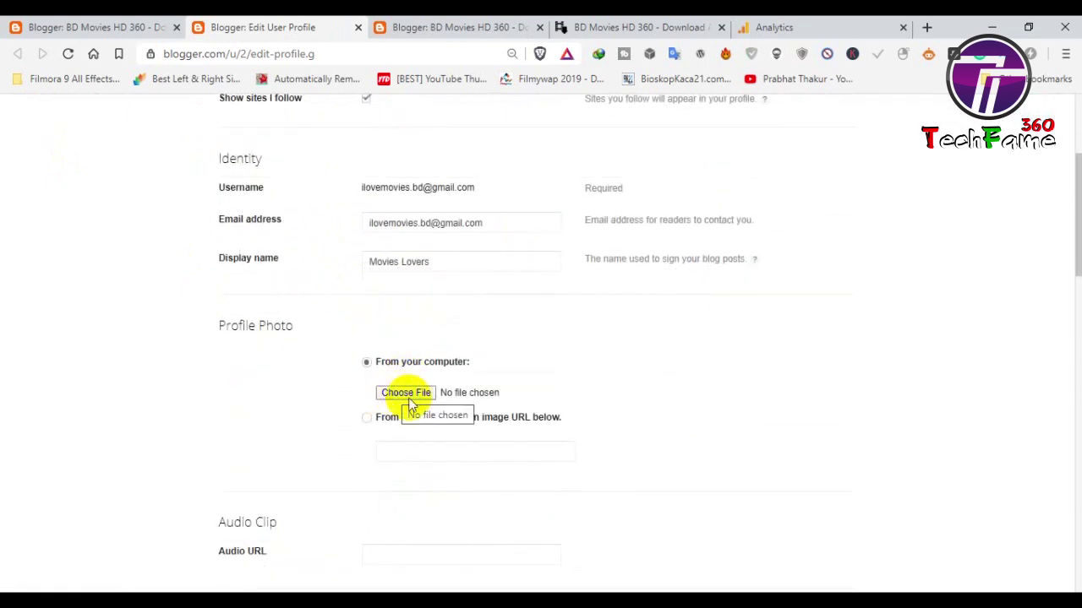
- Upload an image from the Downloads folder as the profile photo and check the display name
{"action": "left_click", "coordinate": [410, 395]}
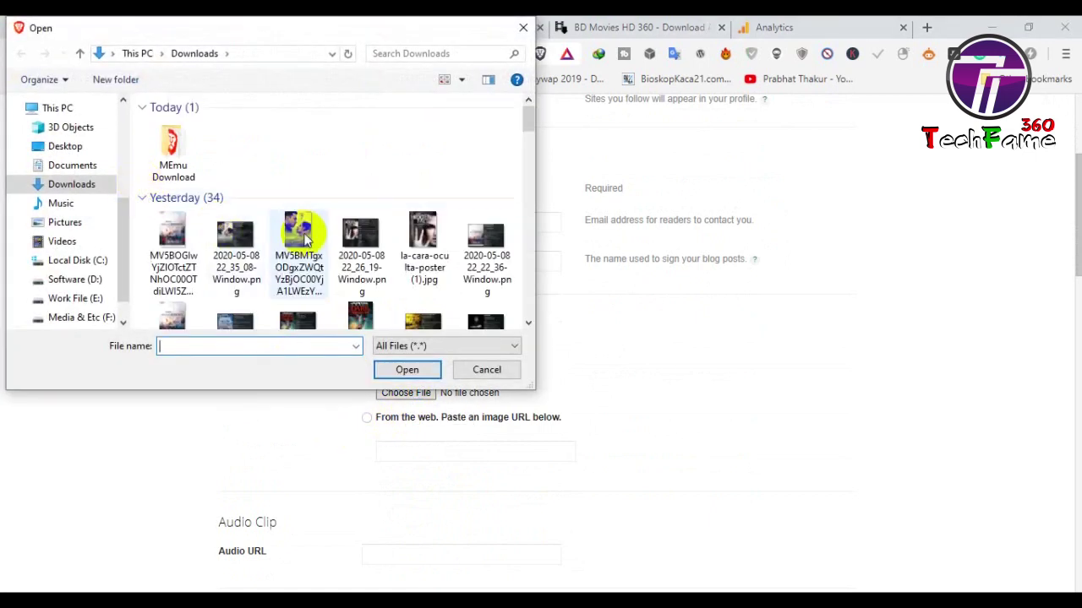
{"action": "scroll", "coordinate": [311, 228], "scroll_direction": "down", "scroll_amount": 5}
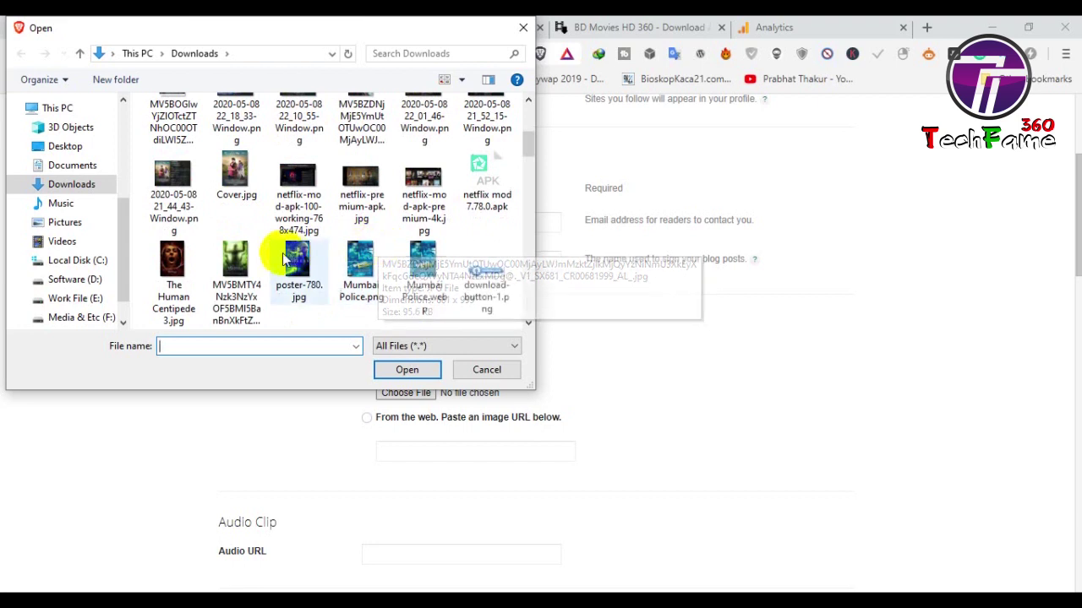
{"action": "double_click", "coordinate": [417, 269]}
{"action": "scroll", "coordinate": [495, 329], "scroll_direction": "down", "scroll_amount": 1}
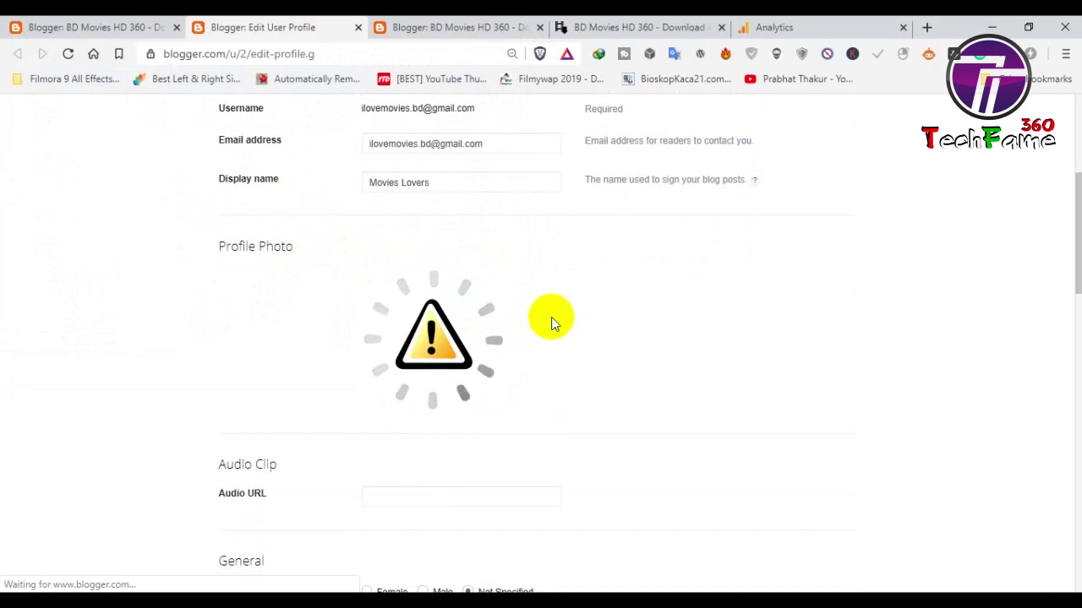
{"action": "scroll", "coordinate": [411, 265], "scroll_direction": "up", "scroll_amount": 2}
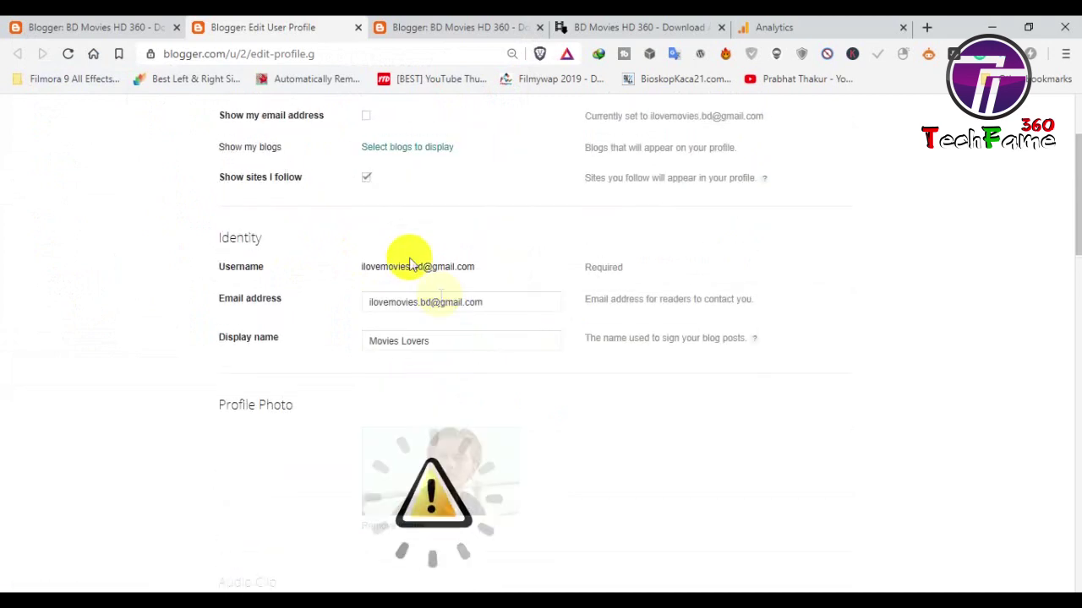
{"action": "left_click", "coordinate": [389, 334]}
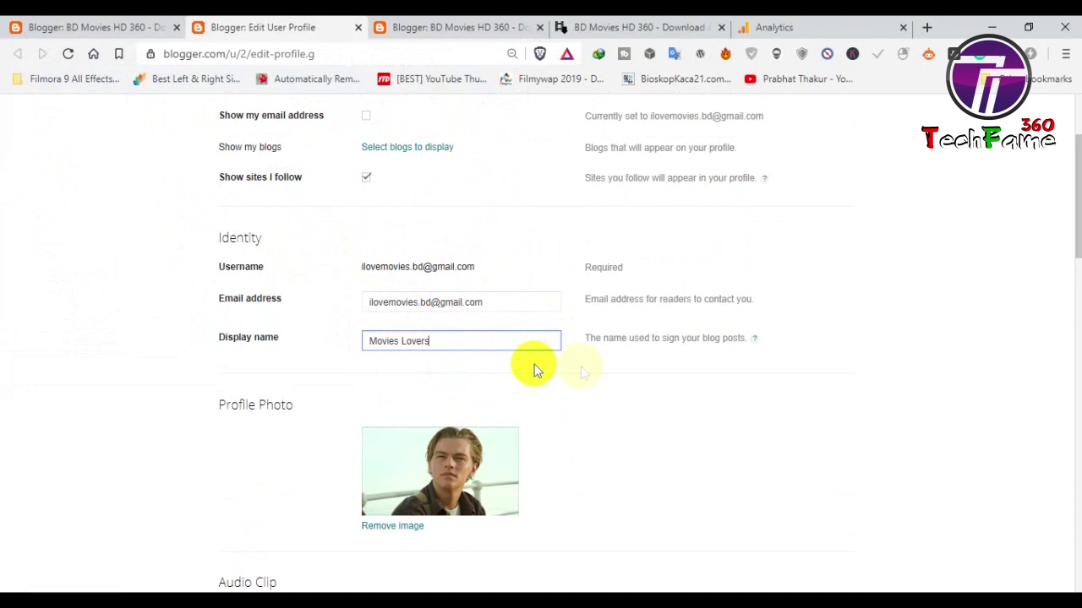
{"action": "scroll", "coordinate": [536, 364], "scroll_direction": "down", "scroll_amount": 4}
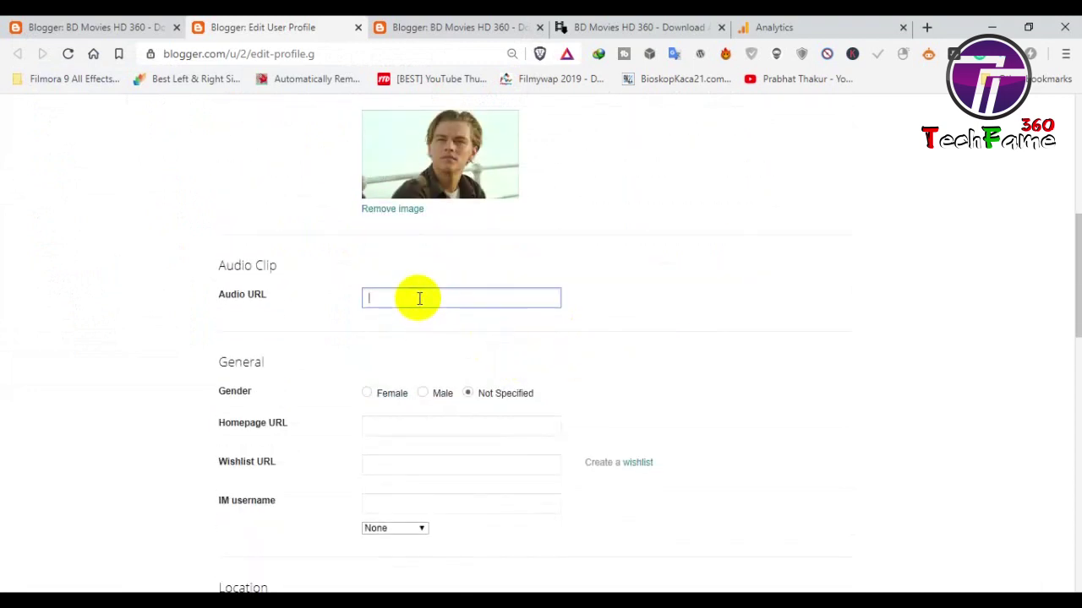
{"action": "scroll", "coordinate": [386, 273], "scroll_direction": "down", "scroll_amount": 2}
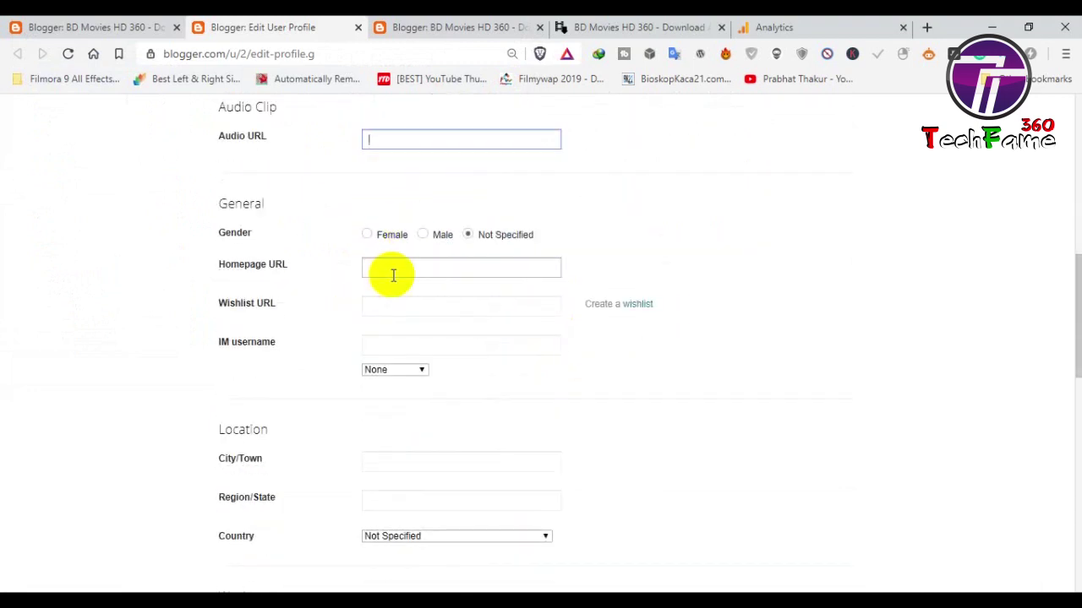
{"action": "left_click", "coordinate": [423, 237]}
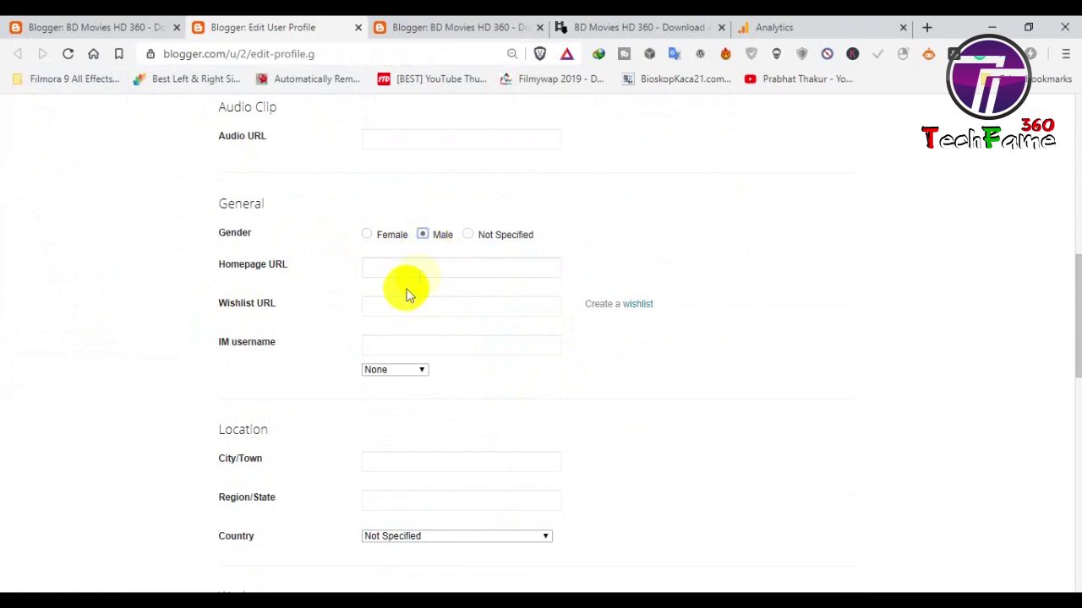
{"action": "left_click", "coordinate": [432, 265]}
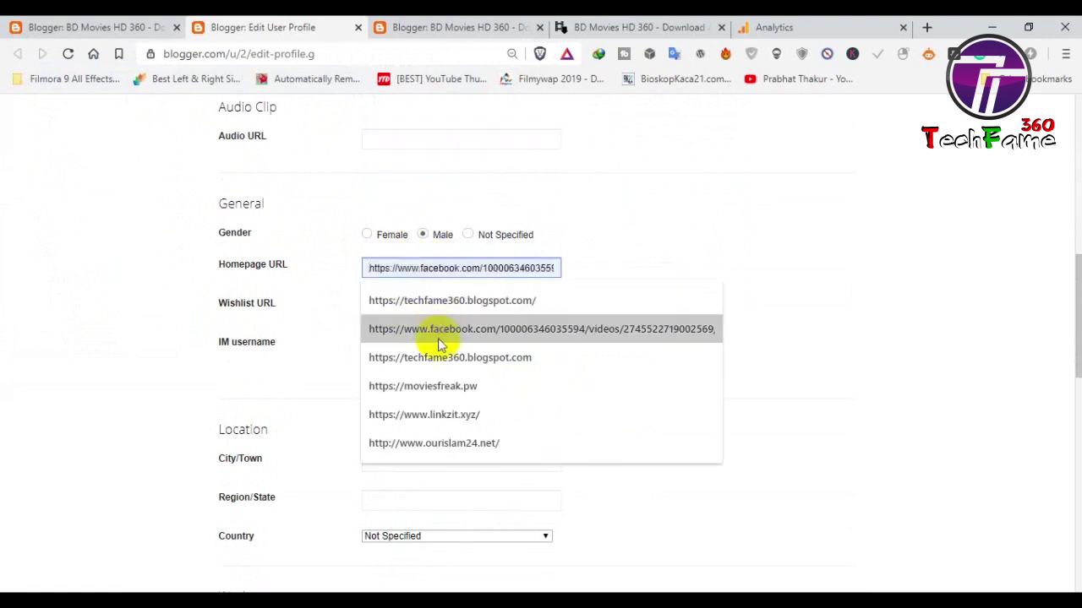
{"action": "left_click", "coordinate": [424, 25]}
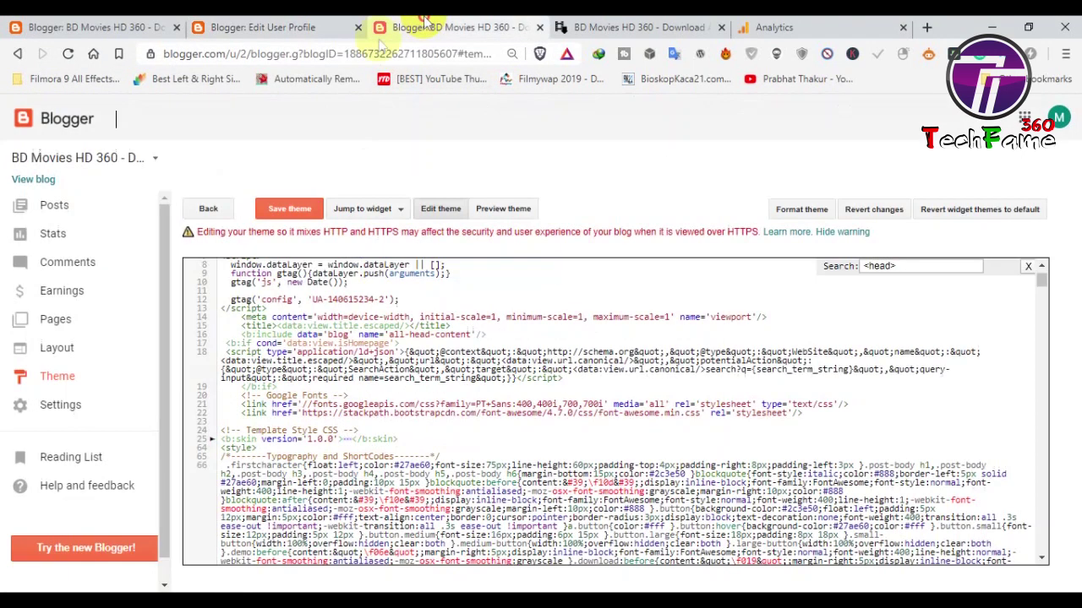
{"action": "left_click", "coordinate": [642, 25]}
{"action": "left_click", "coordinate": [328, 54]}
{"action": "key", "text": "ctrl+c"}
{"action": "left_click", "coordinate": [269, 27]}
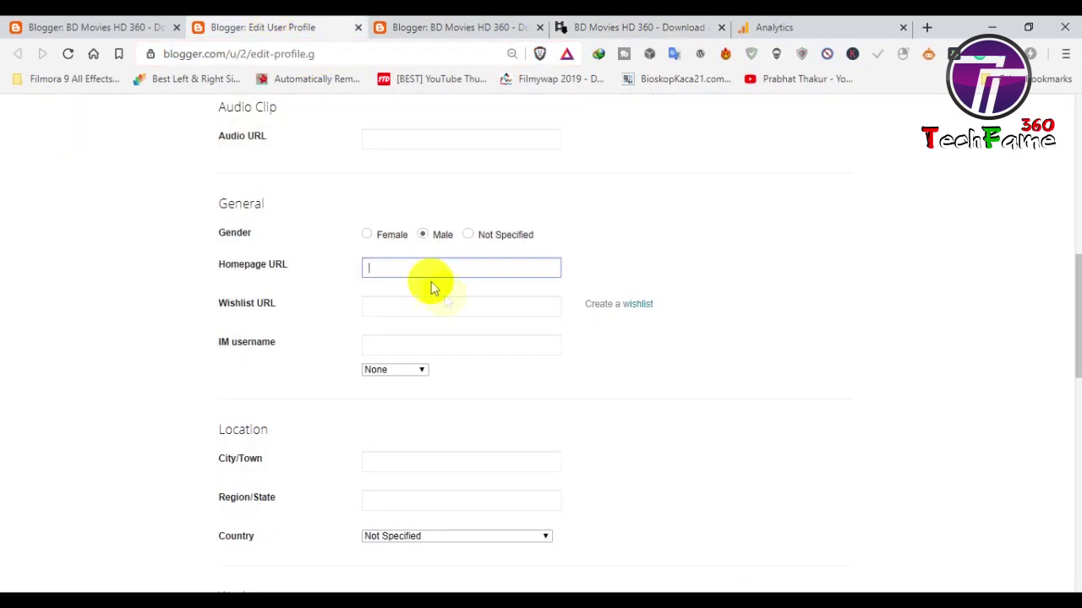
{"action": "key", "text": "ctrl+v"}
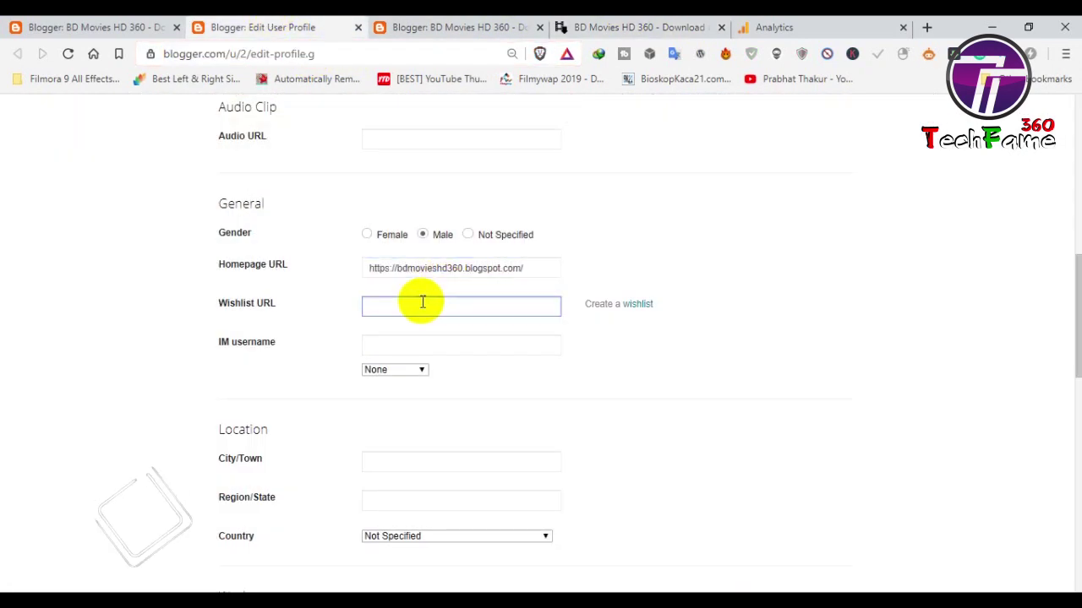
- Check the IM service options and fill in the profile's city, region and country from the saved address
{"action": "left_click", "coordinate": [388, 342]}
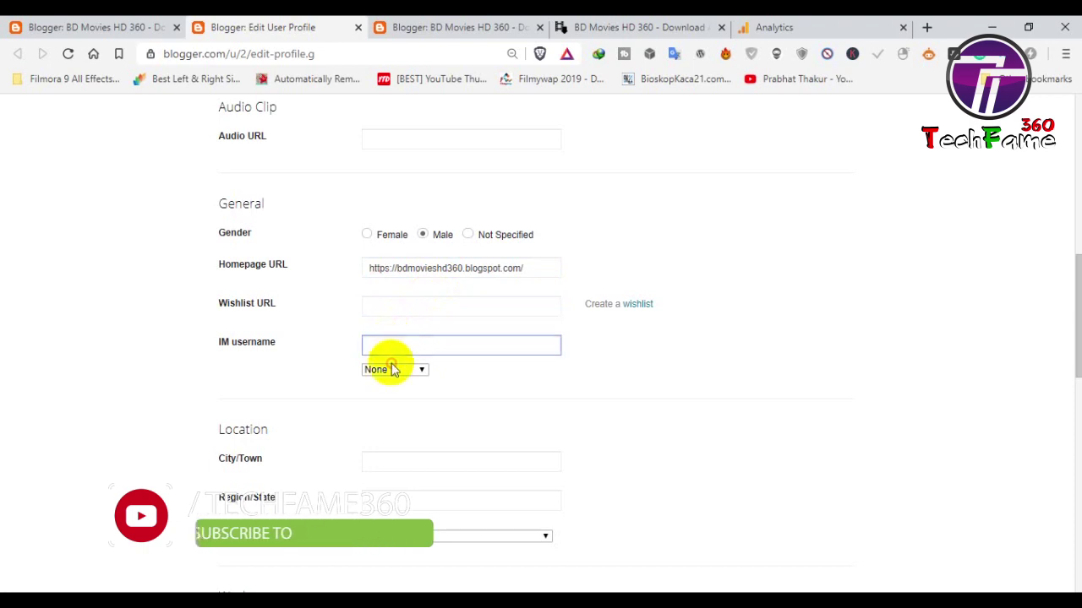
{"action": "left_click", "coordinate": [393, 369]}
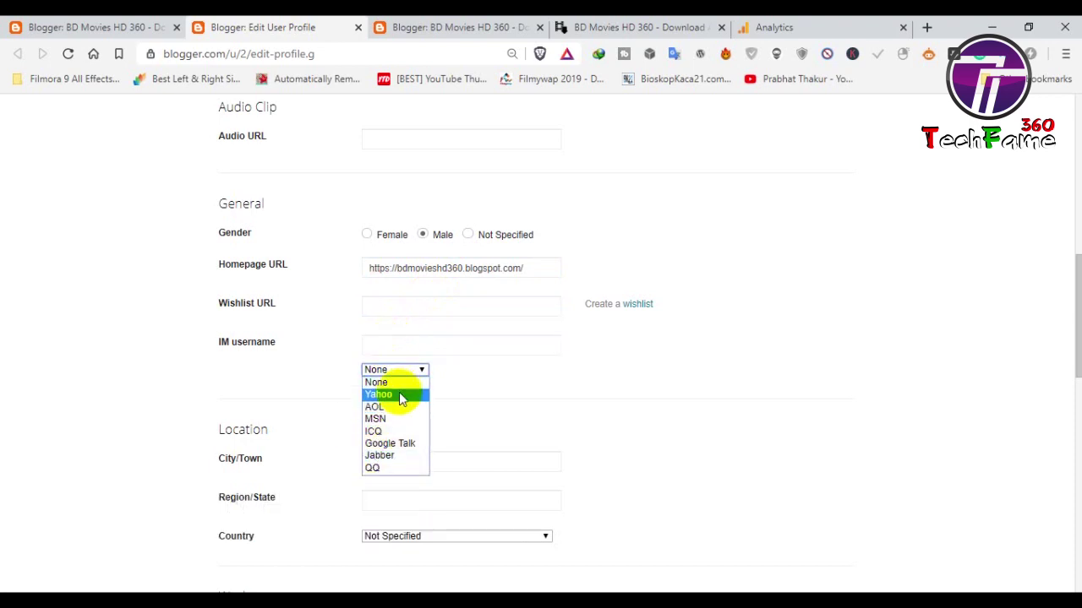
{"action": "left_click", "coordinate": [497, 369]}
{"action": "scroll", "coordinate": [345, 330], "scroll_direction": "down", "scroll_amount": 3}
{"action": "left_click", "coordinate": [415, 227]}
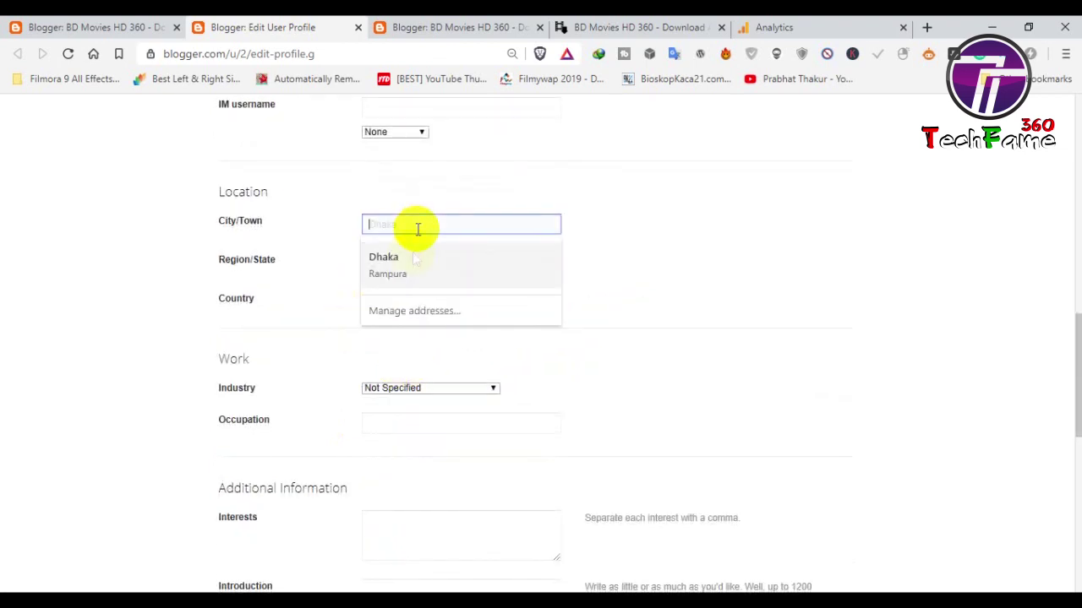
{"action": "left_click", "coordinate": [418, 262]}
{"action": "scroll", "coordinate": [473, 338], "scroll_direction": "down", "scroll_amount": 1}
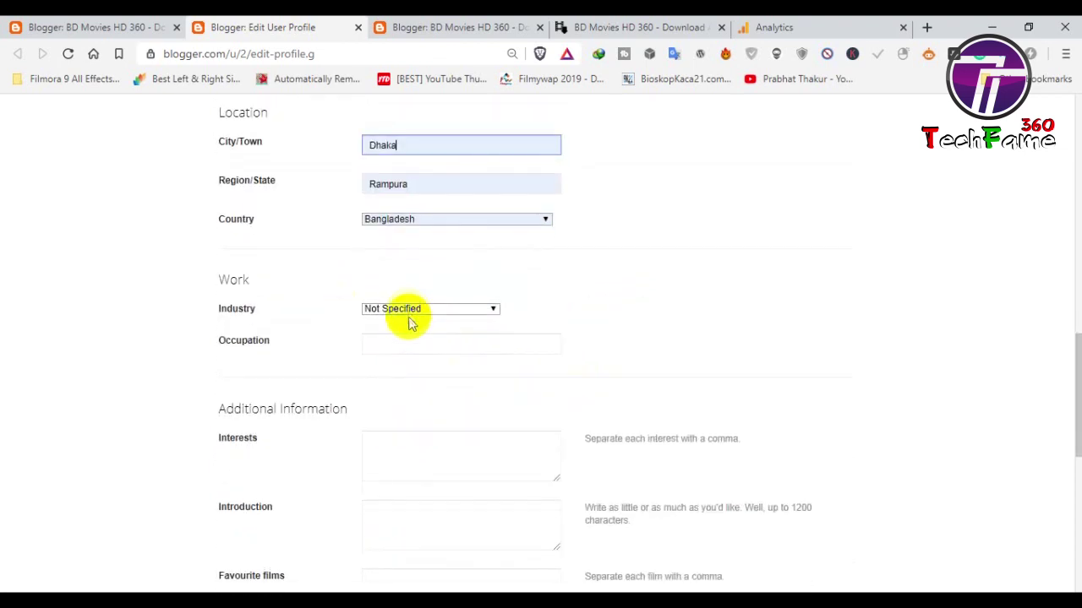
- Look through the industry choices and the additional information fields, leave them blank, and save the profile
{"action": "left_click", "coordinate": [411, 308]}
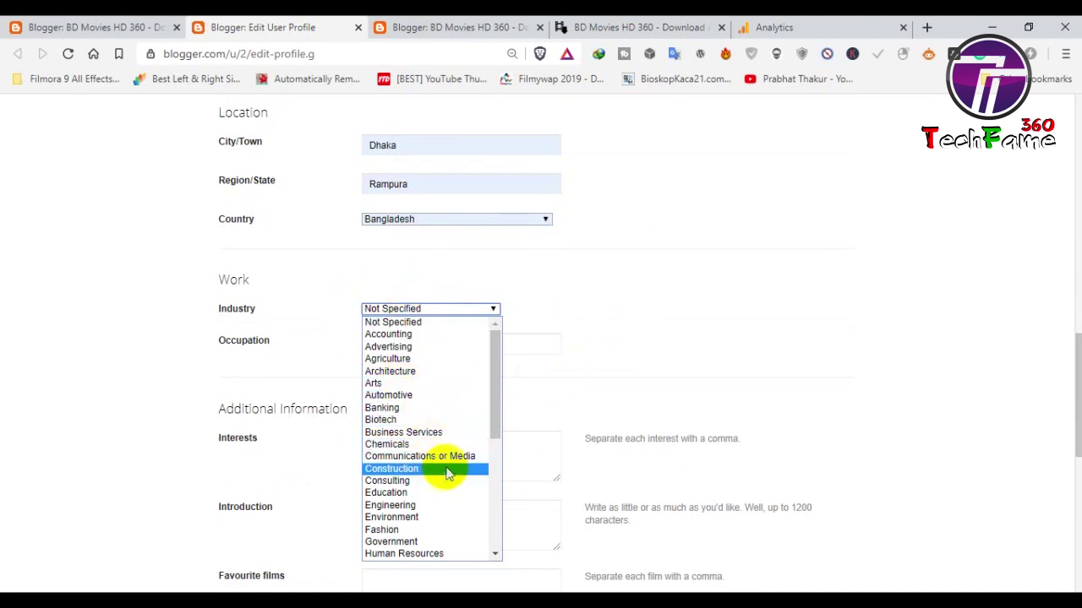
{"action": "scroll", "coordinate": [452, 481], "scroll_direction": "down", "scroll_amount": 5}
{"action": "left_click", "coordinate": [732, 338]}
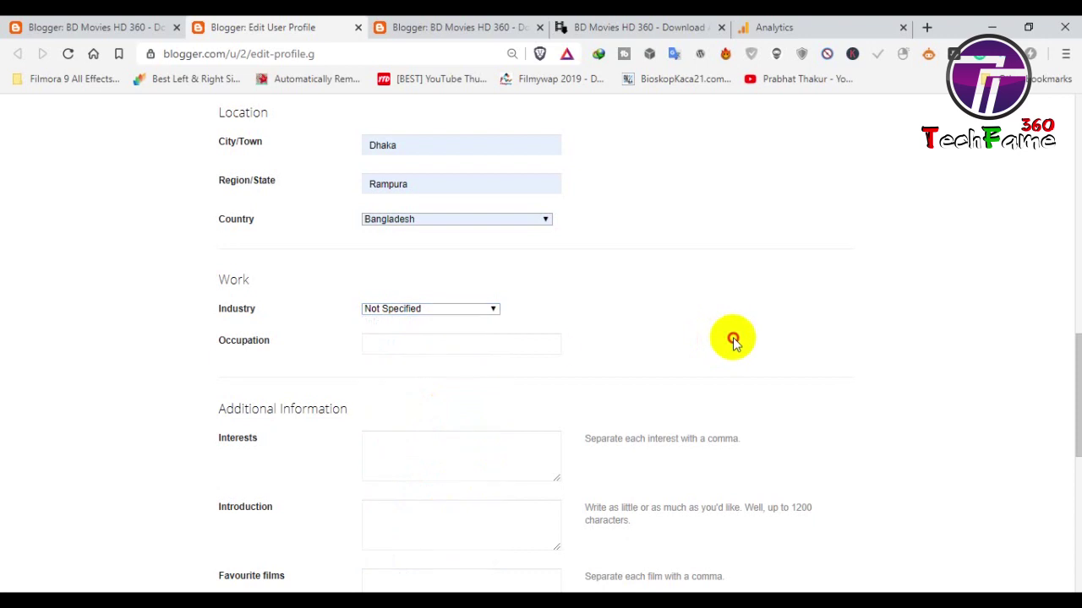
{"action": "scroll", "coordinate": [386, 345], "scroll_direction": "down", "scroll_amount": 2}
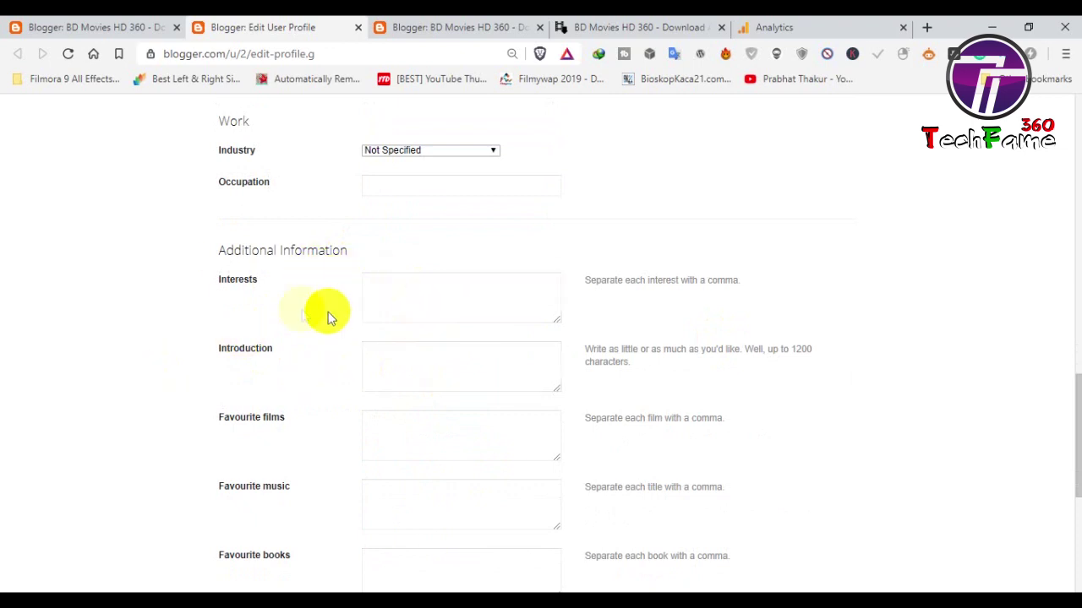
{"action": "scroll", "coordinate": [425, 265], "scroll_direction": "down", "scroll_amount": 2}
{"action": "scroll", "coordinate": [429, 290], "scroll_direction": "up", "scroll_amount": 1}
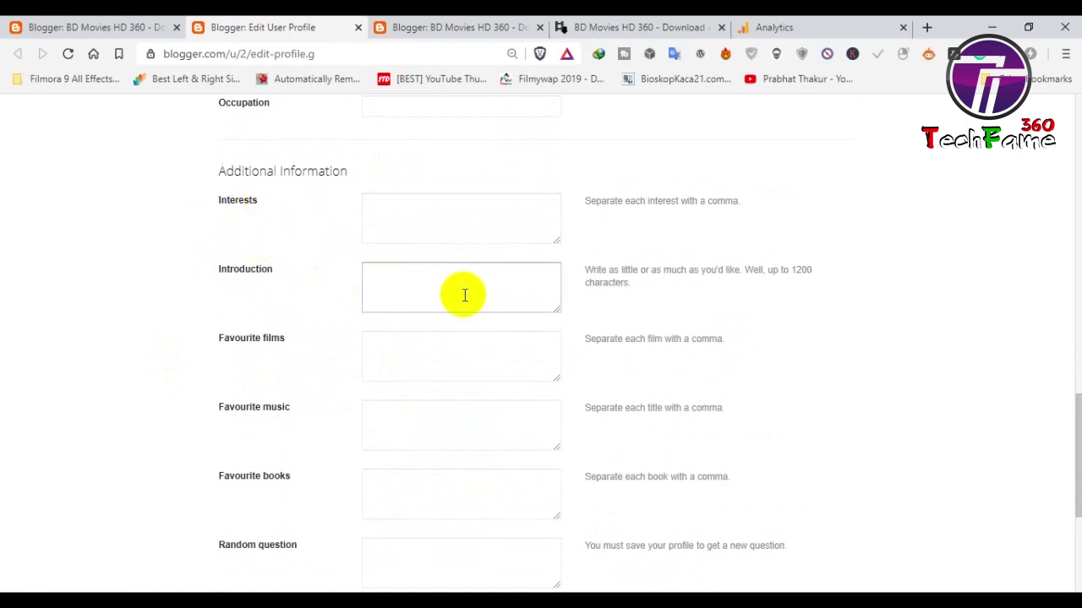
{"action": "scroll", "coordinate": [389, 409], "scroll_direction": "down", "scroll_amount": 2}
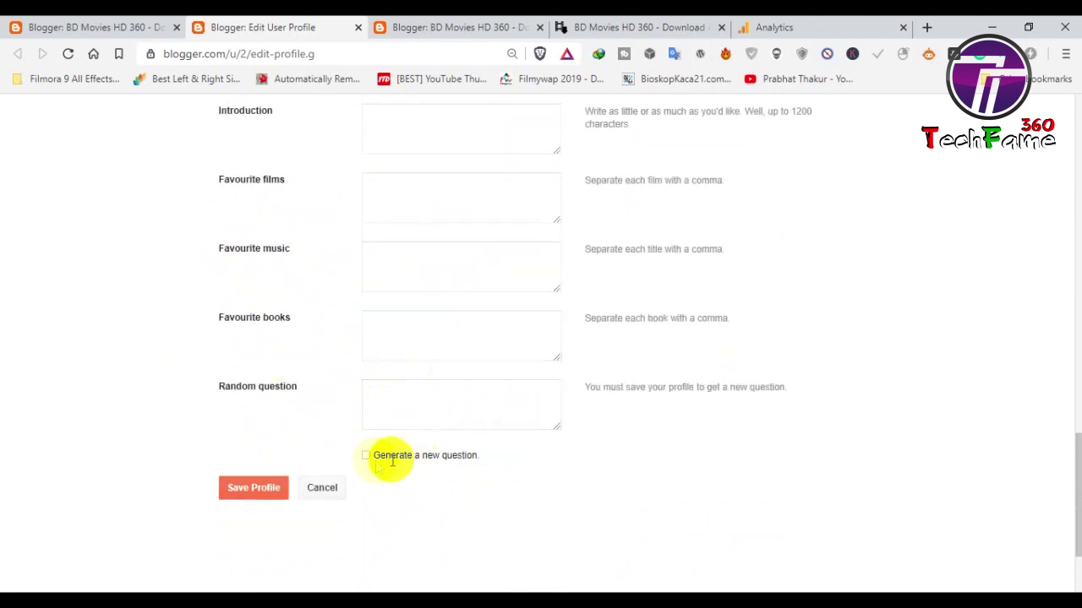
{"action": "left_click", "coordinate": [252, 489]}
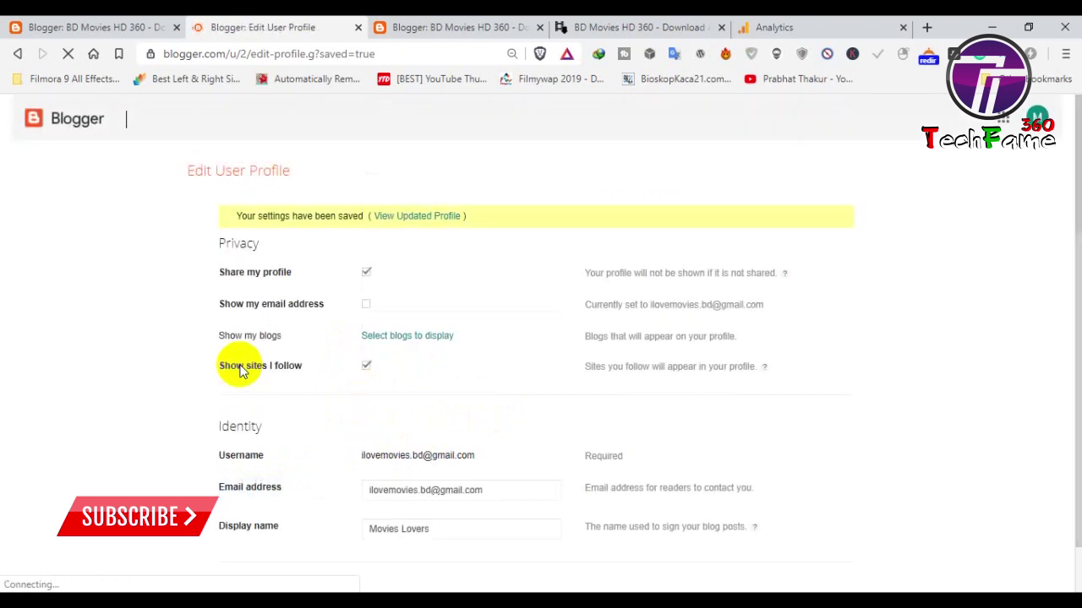
- View the updated public profile, check its gender and location details, and close the profile page
{"action": "left_click", "coordinate": [402, 218]}
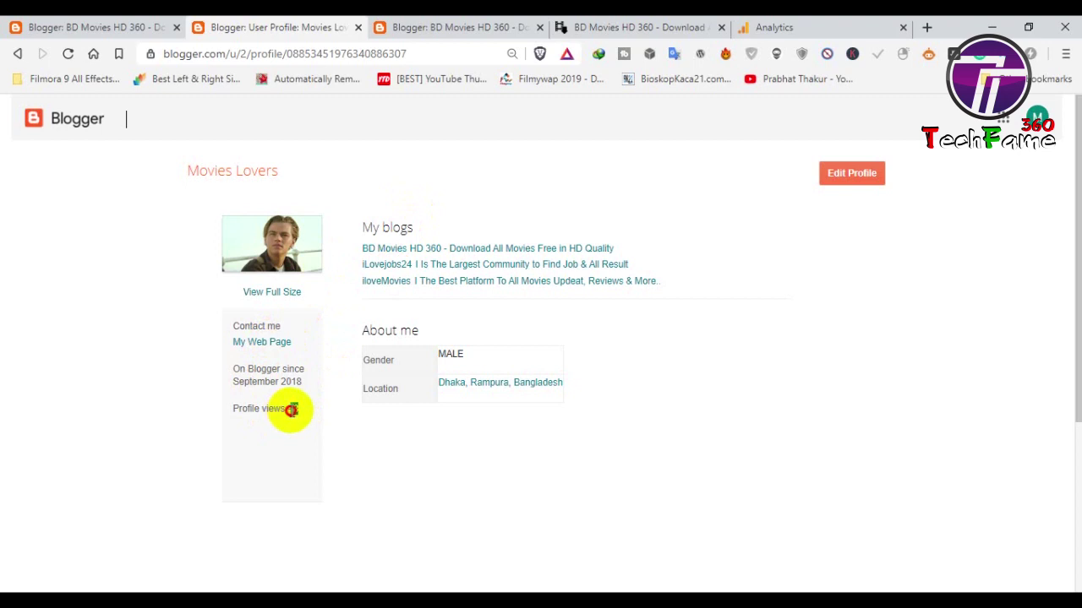
{"action": "left_click_drag", "start_coordinate": [438, 355], "coordinate": [470, 351]}
{"action": "left_click_drag", "start_coordinate": [386, 388], "coordinate": [591, 393]}
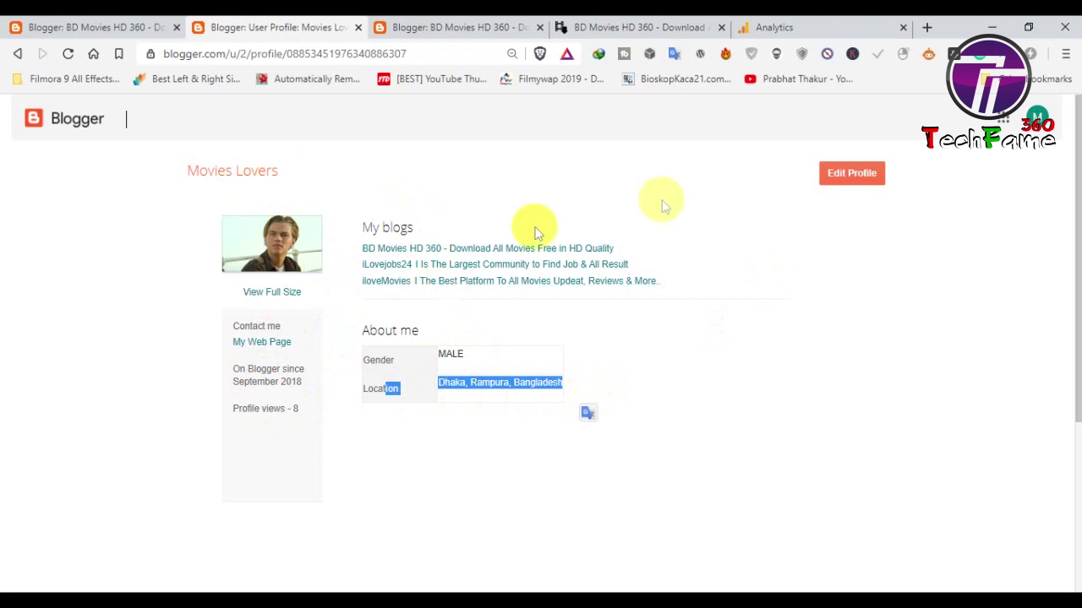
{"action": "left_click", "coordinate": [358, 27]}
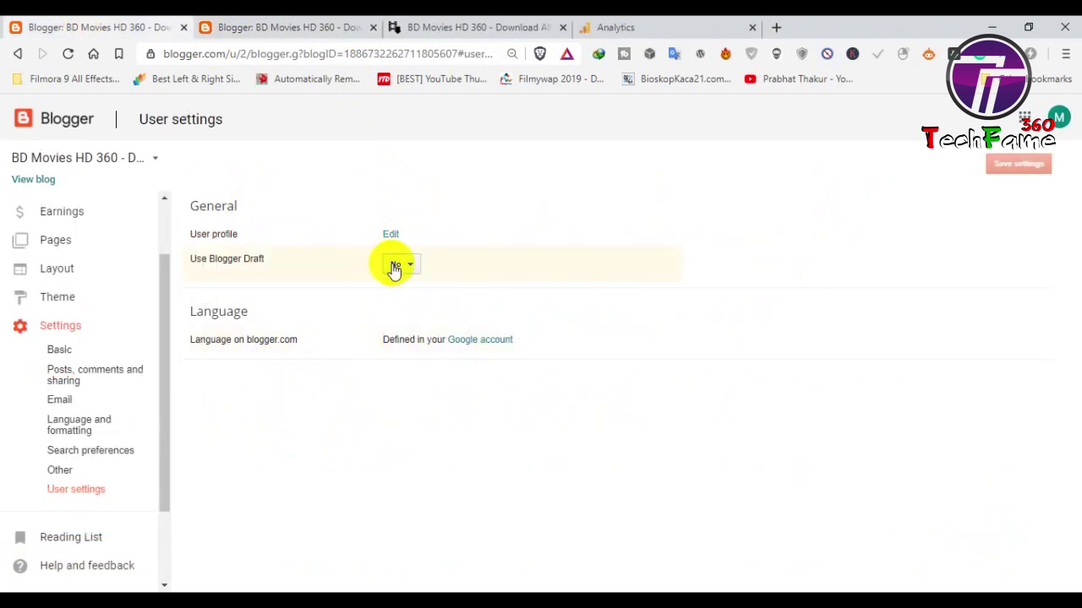
- Leave the Use Blogger Draft setting at No and return to the blog's list of all posts
{"action": "left_click", "coordinate": [362, 283]}
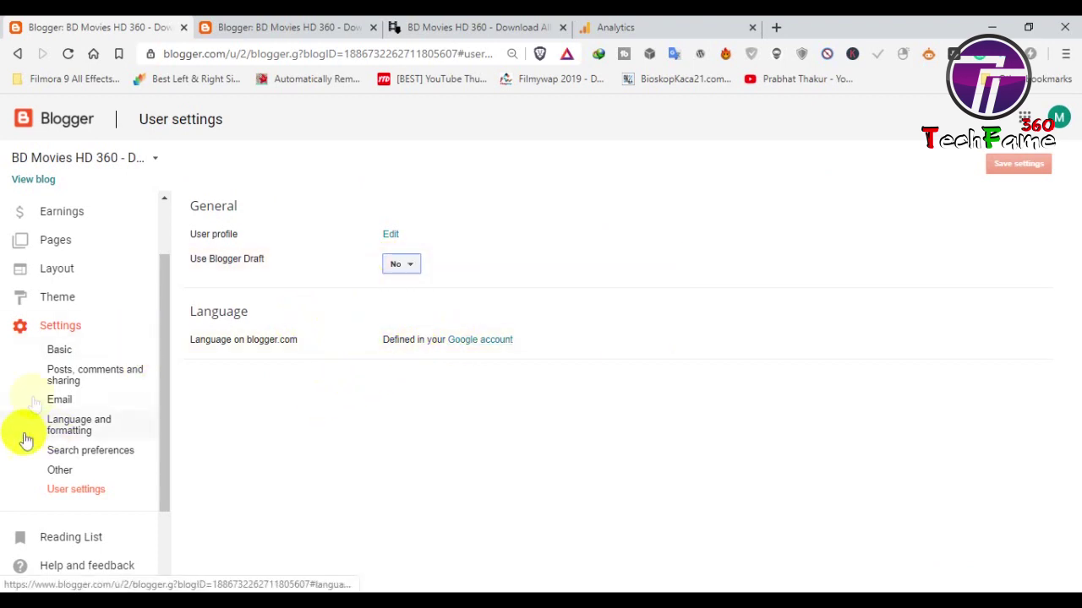
{"action": "scroll", "coordinate": [34, 397], "scroll_direction": "up", "scroll_amount": 1}
{"action": "left_click", "coordinate": [75, 206]}
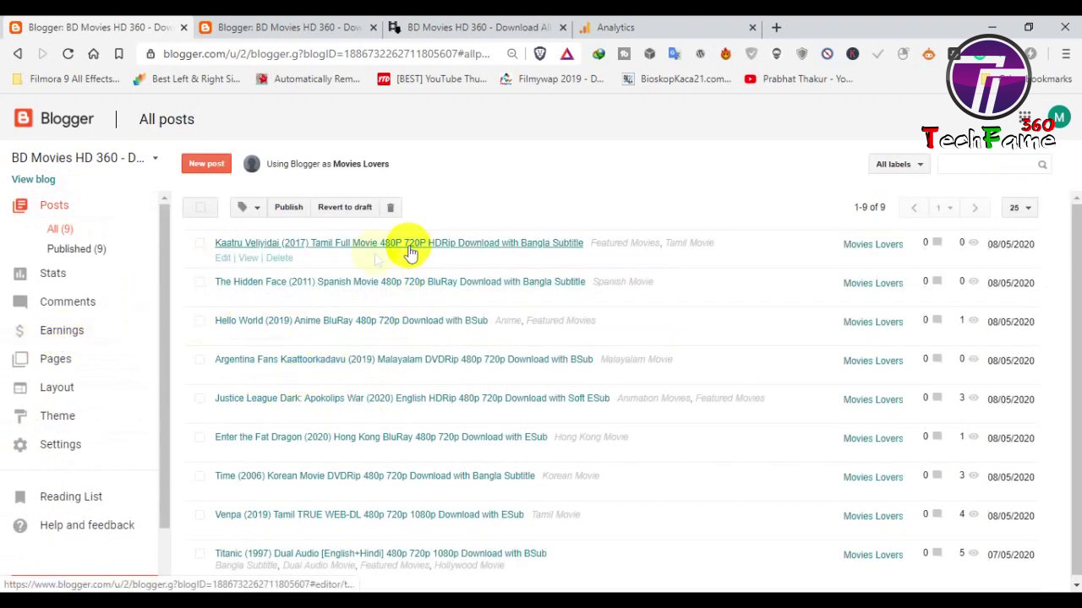
- Close the Analytics page and go to the start of the blog's theme code in the theme editor
{"action": "left_click", "coordinate": [612, 28]}
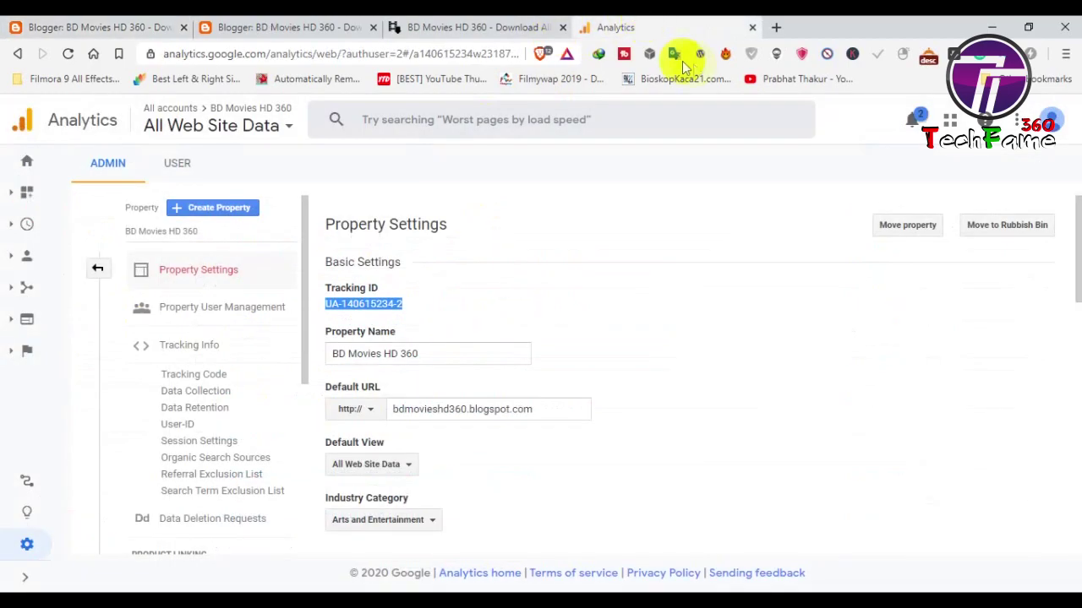
{"action": "left_click", "coordinate": [753, 27]}
{"action": "left_click", "coordinate": [244, 29]}
{"action": "scroll", "coordinate": [350, 338], "scroll_direction": "up", "scroll_amount": 5}
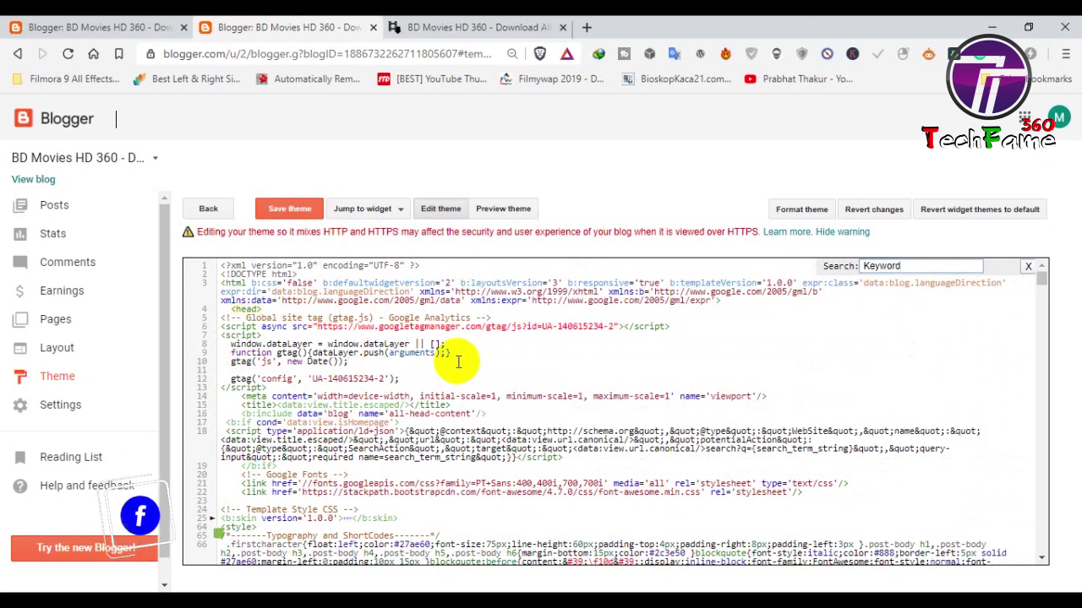
{"action": "key", "text": "Return"}
{"action": "key", "text": "Return"}
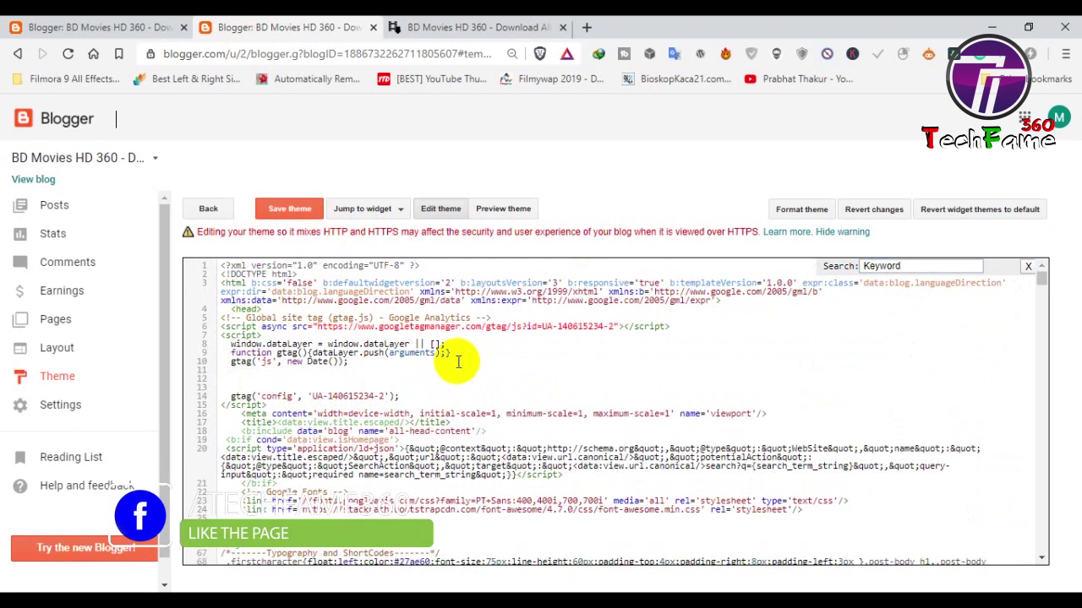
{"action": "key", "text": "ctrl+z"}
{"action": "key", "text": "ctrl+z"}
{"action": "key", "text": "ctrl+z"}
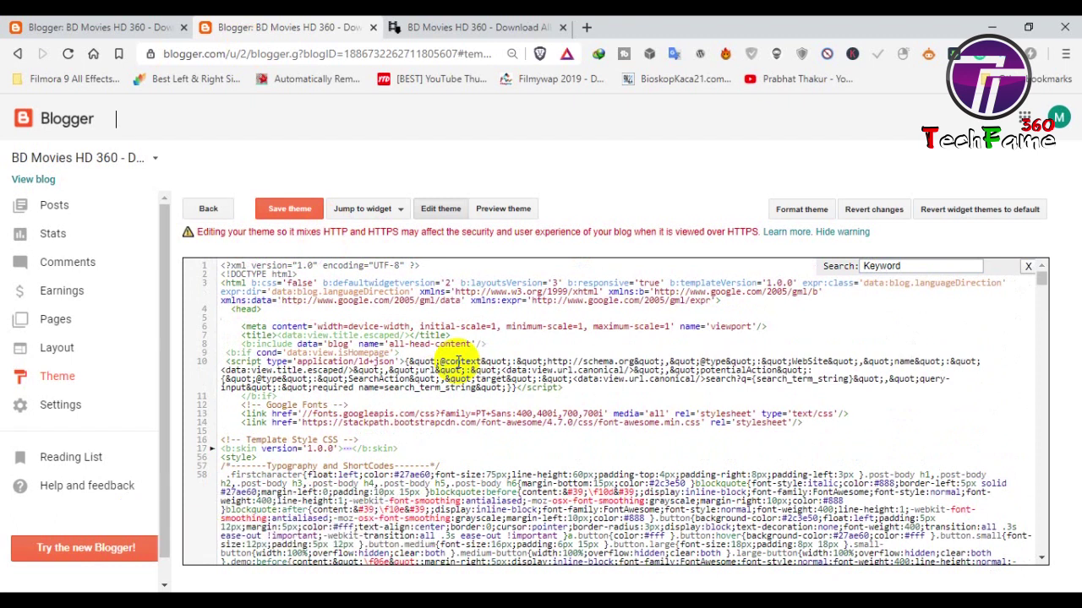
{"action": "left_click", "coordinate": [1028, 266]}
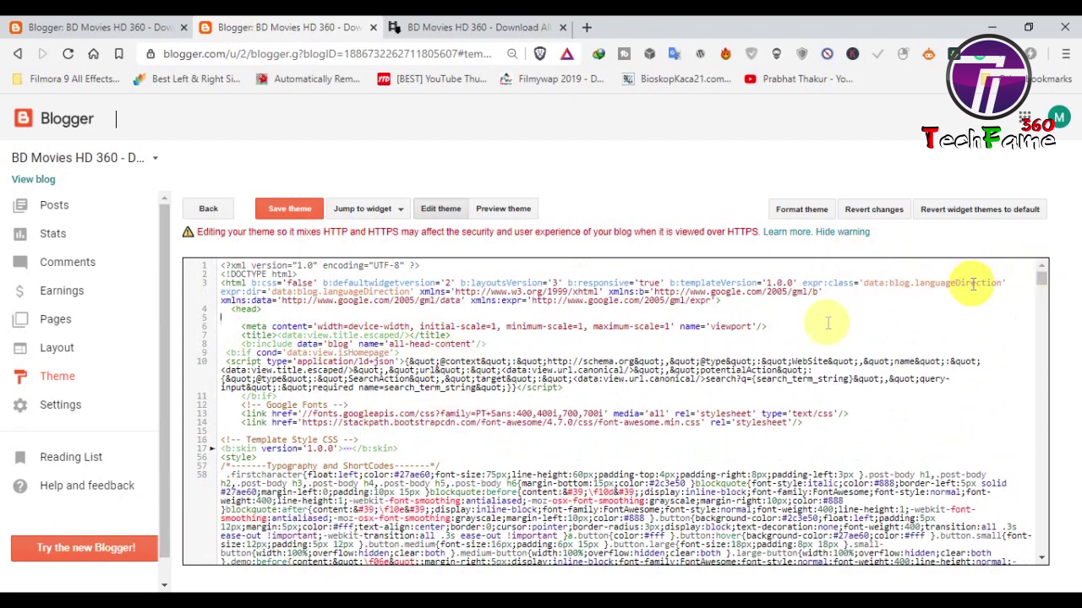
- Close the theme editor without saving, reload the live blog to check its homepage, and return to the posts list
{"action": "left_click", "coordinate": [377, 30]}
{"action": "left_click", "coordinate": [617, 140]}
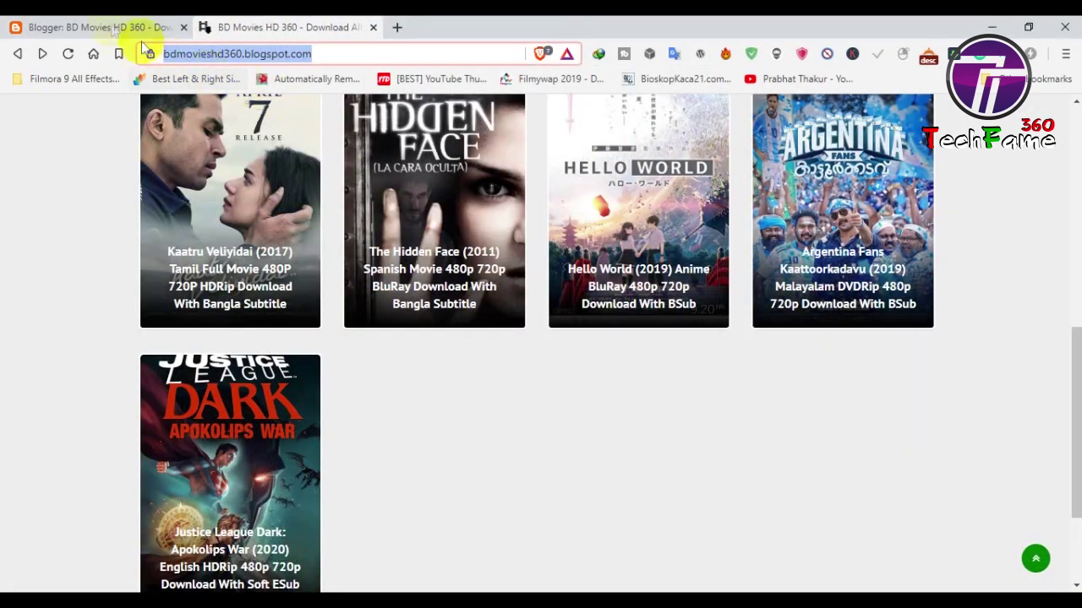
{"action": "left_click", "coordinate": [126, 28]}
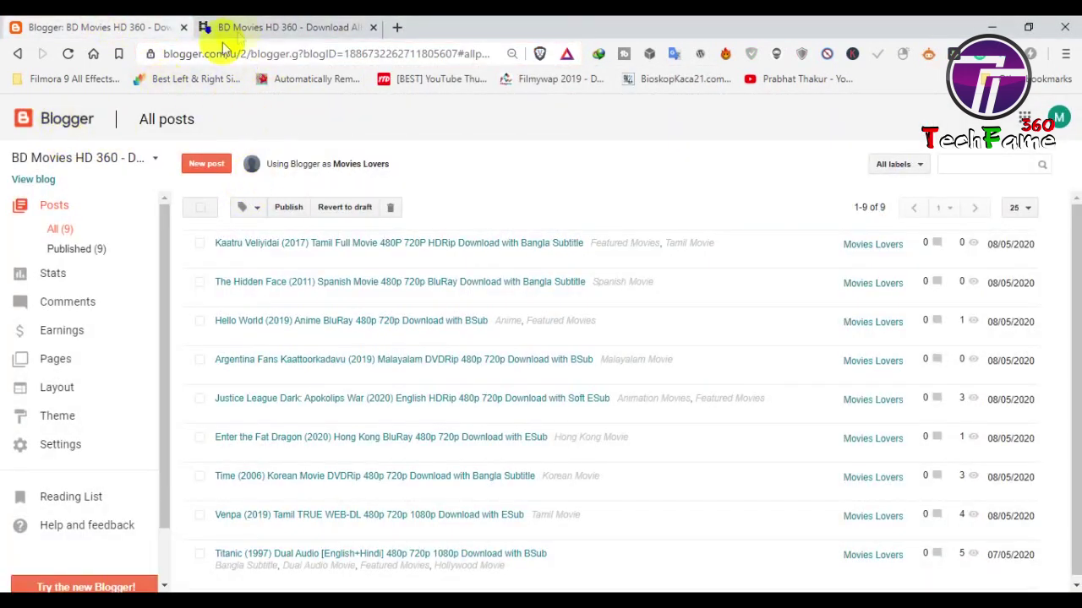
{"action": "left_click", "coordinate": [246, 27]}
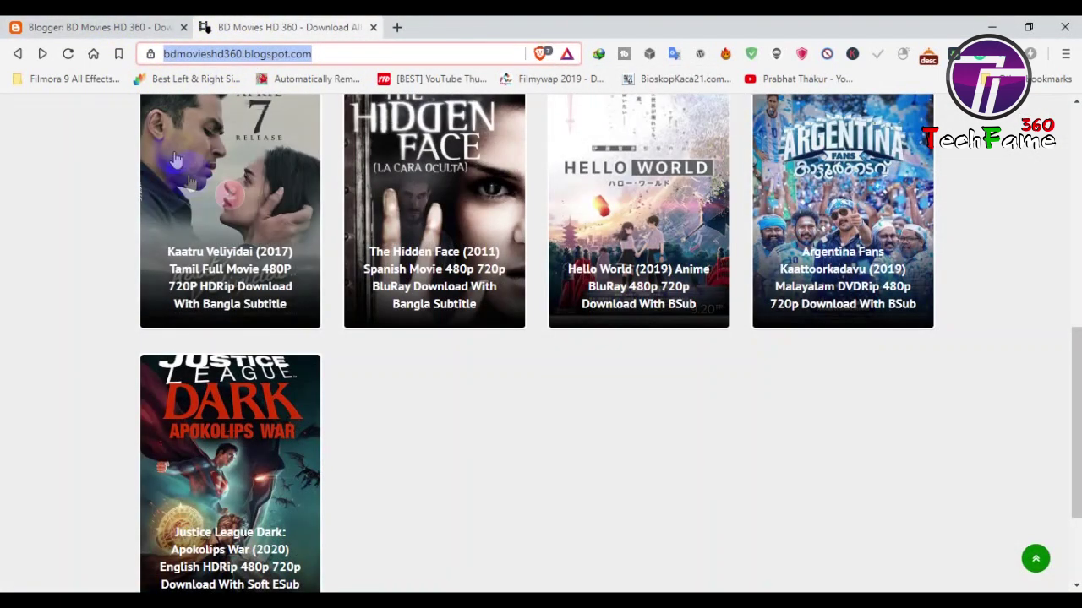
{"action": "left_click", "coordinate": [70, 53]}
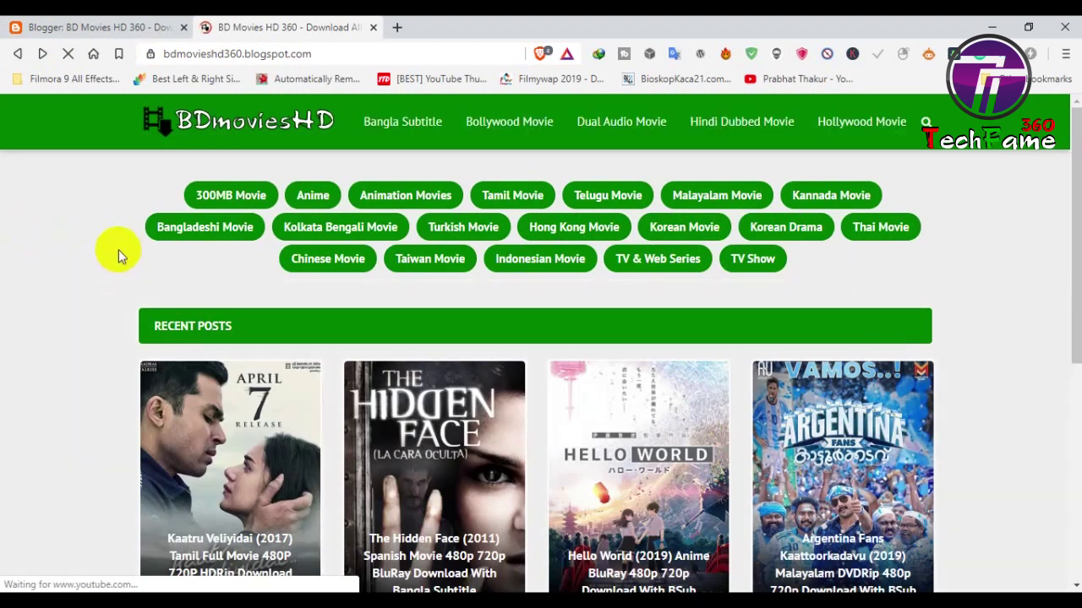
{"action": "scroll", "coordinate": [80, 264], "scroll_direction": "down", "scroll_amount": 5}
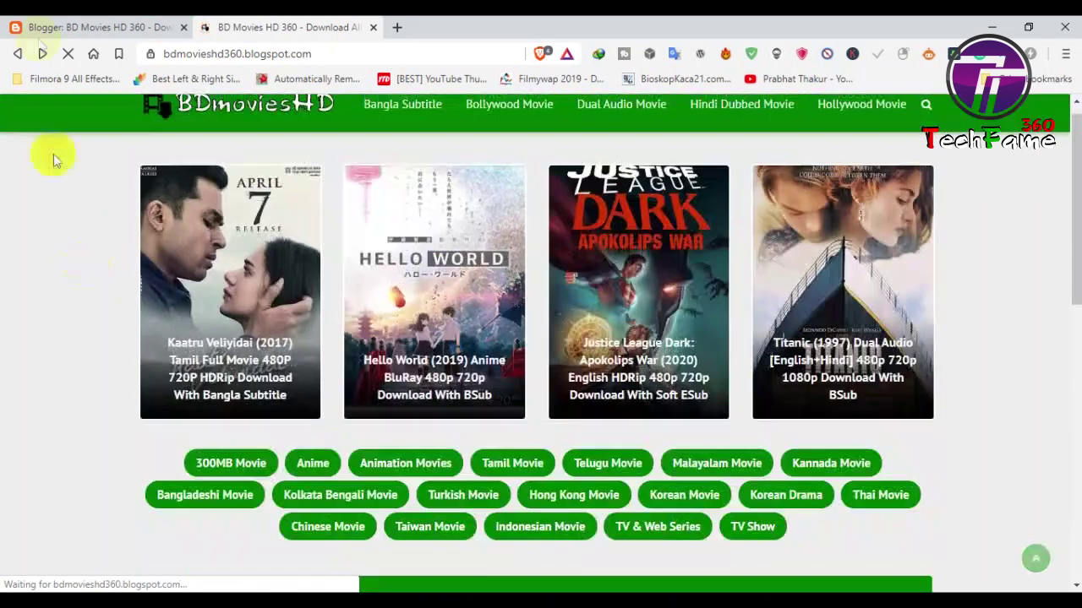
{"action": "key", "text": "ctrl+shift+Tab"}
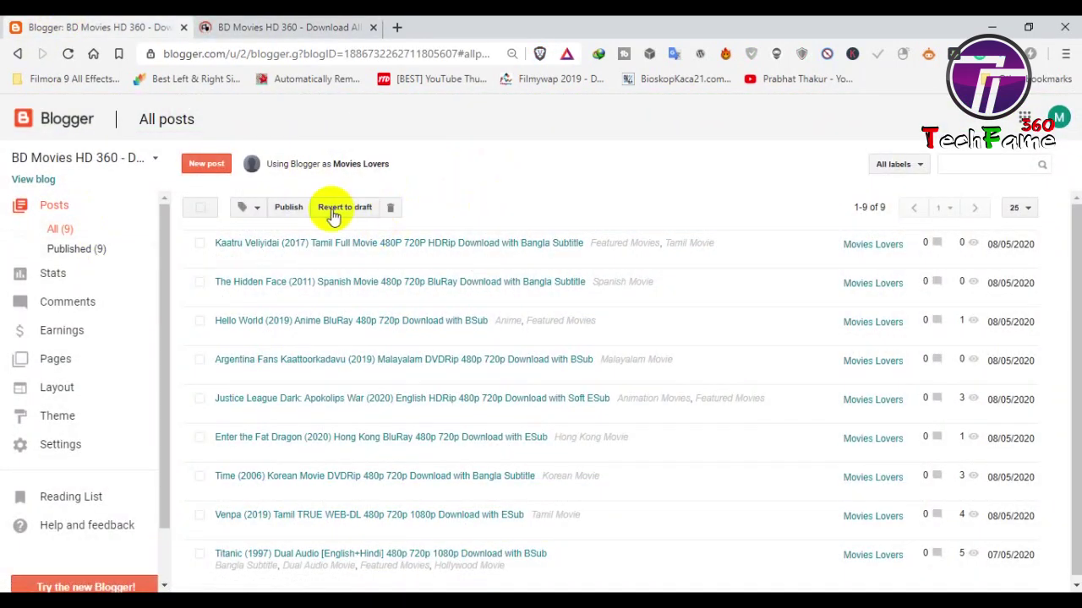
- Search the web in a new tab for "free submit url to all search engines" and open the freewebsubmission.com result
{"action": "left_click", "coordinate": [398, 29]}
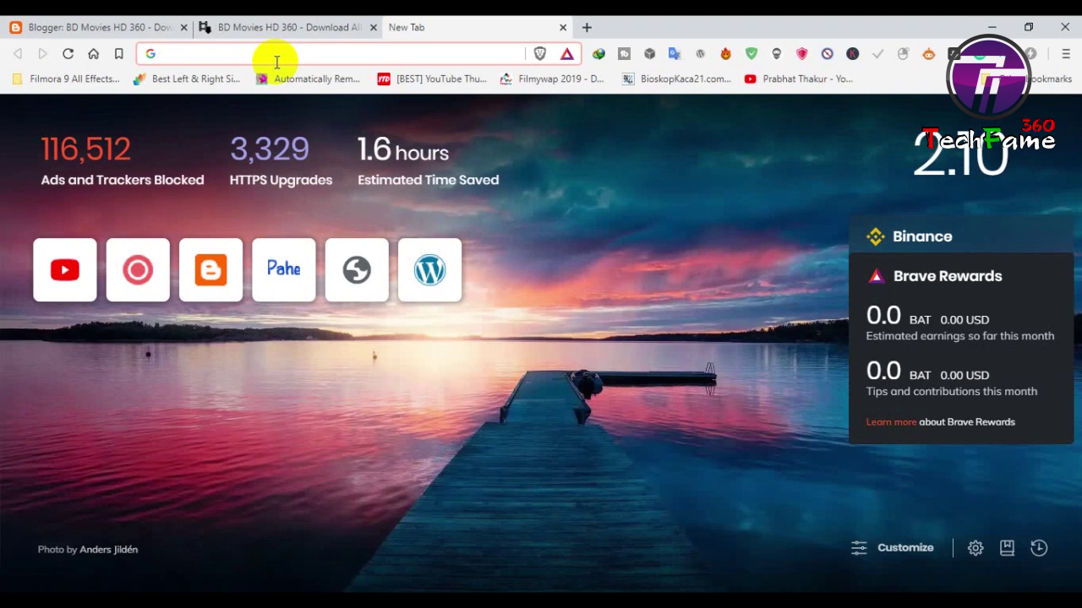
{"action": "type", "text": "free"}
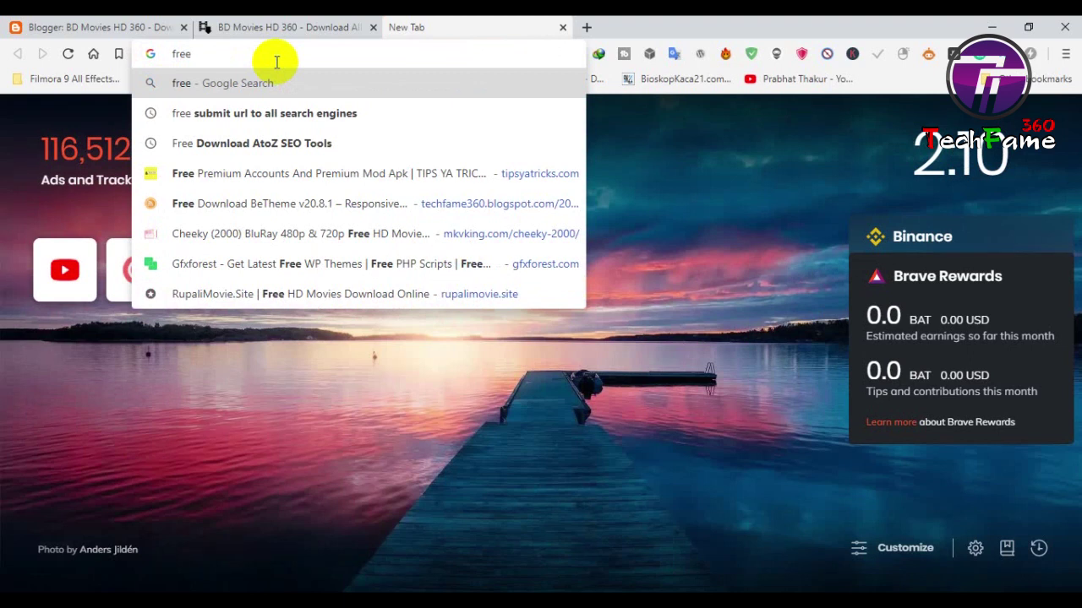
{"action": "key", "text": "Down"}
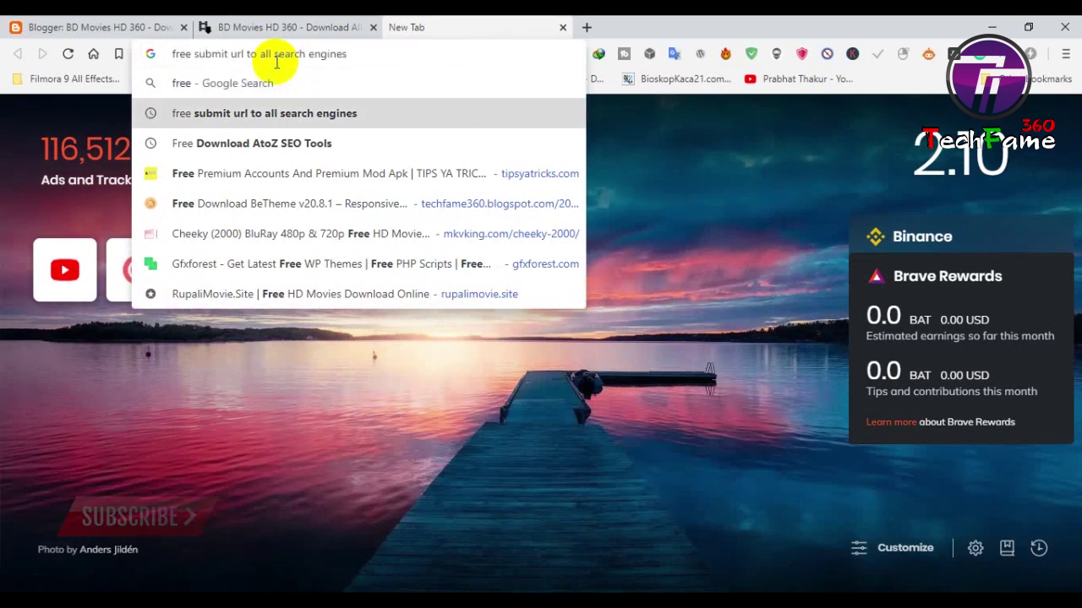
{"action": "key", "text": "Return"}
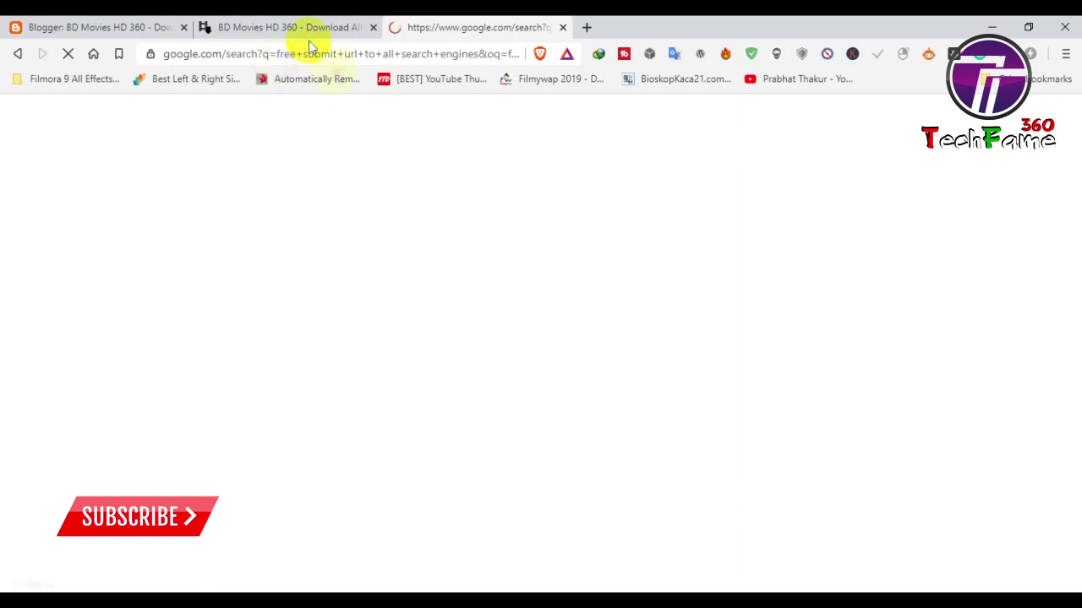
{"action": "scroll", "coordinate": [212, 338], "scroll_direction": "down", "scroll_amount": 1}
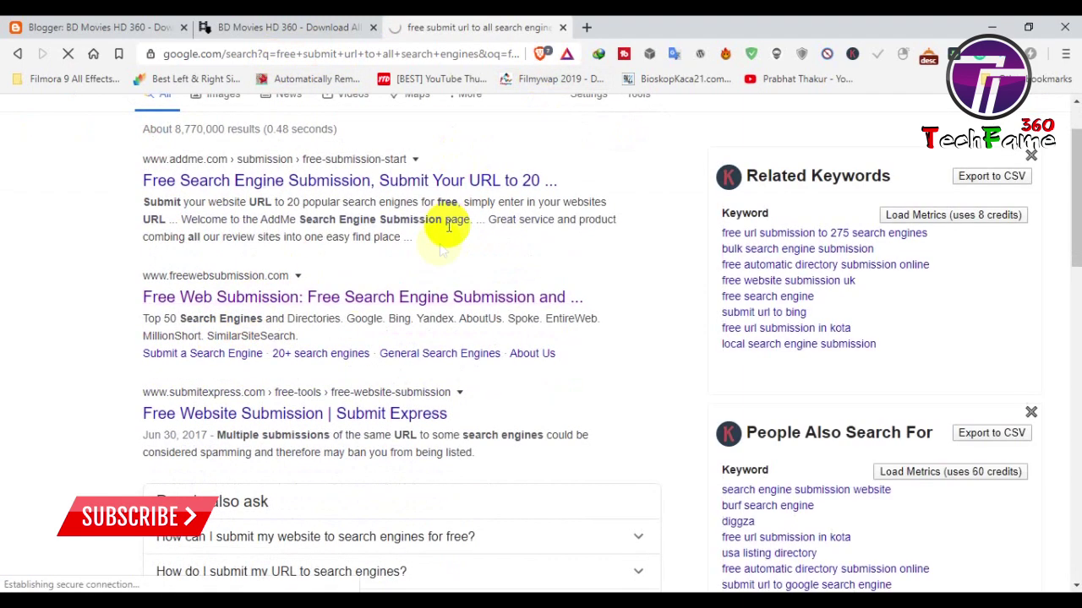
{"action": "left_click", "coordinate": [353, 296]}
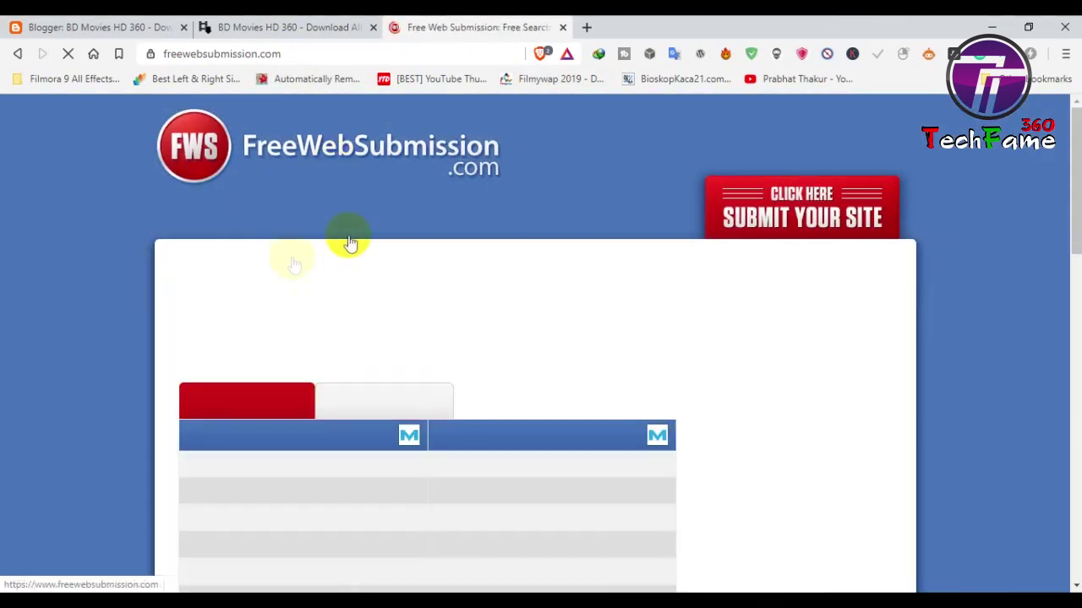
- Examine the site's top 50 lists of web and local search engines, and return to the web search engines list
{"action": "scroll", "coordinate": [253, 321], "scroll_direction": "down", "scroll_amount": 4}
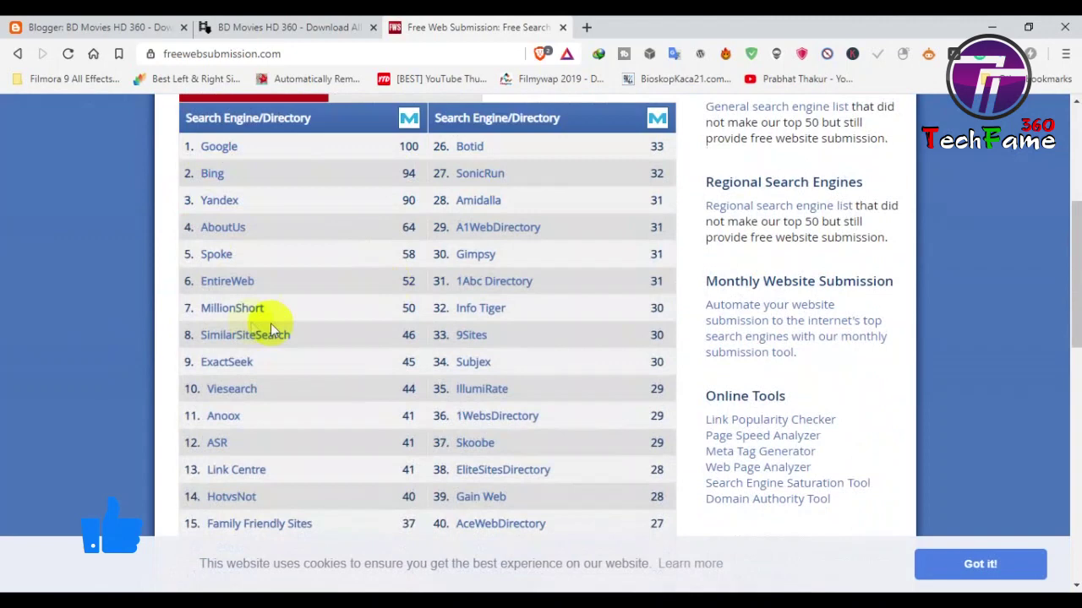
{"action": "scroll", "coordinate": [270, 324], "scroll_direction": "down", "scroll_amount": 6}
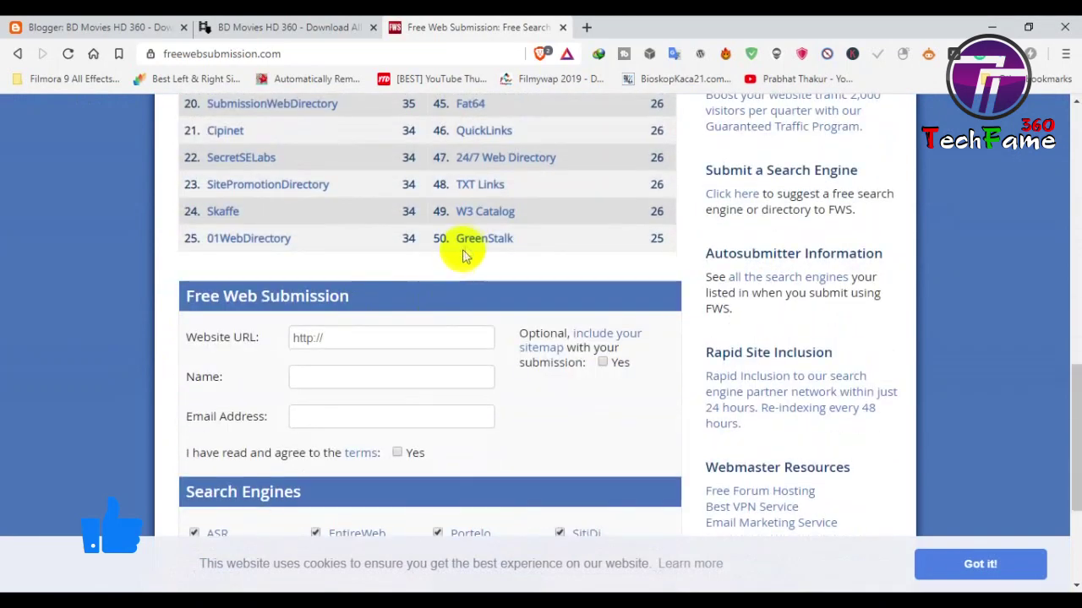
{"action": "scroll", "coordinate": [242, 296], "scroll_direction": "up", "scroll_amount": 8}
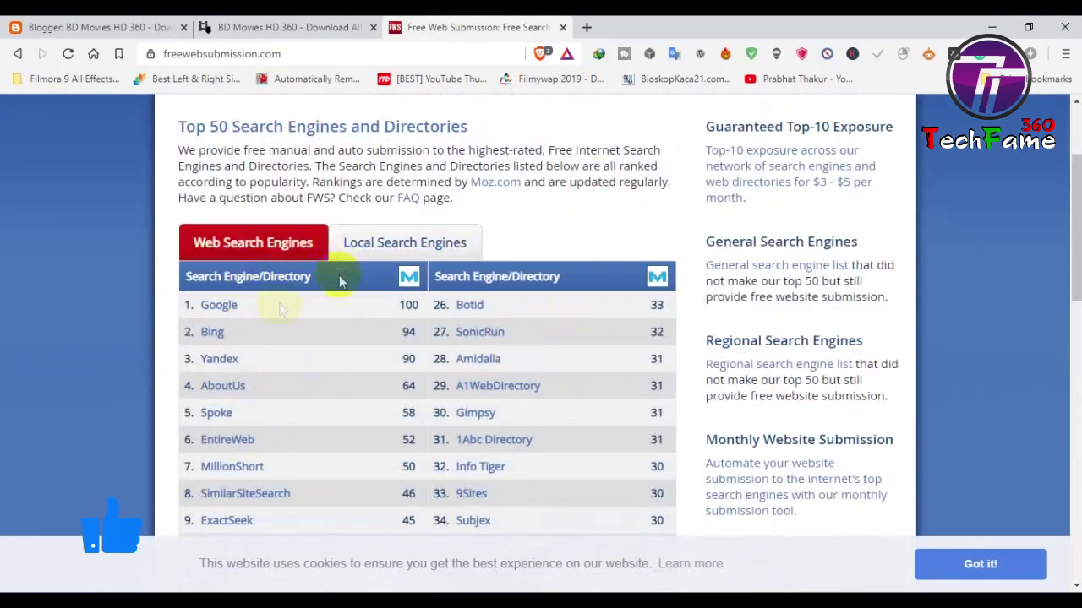
{"action": "scroll", "coordinate": [285, 331], "scroll_direction": "down", "scroll_amount": 2}
{"action": "scroll", "coordinate": [288, 326], "scroll_direction": "up", "scroll_amount": 2}
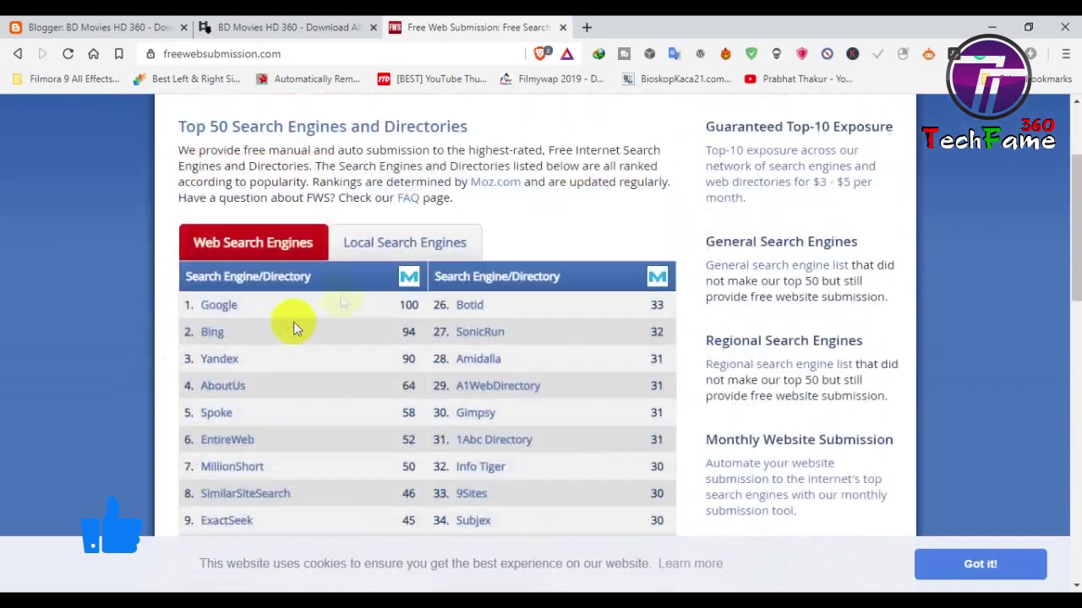
{"action": "left_click", "coordinate": [390, 243]}
{"action": "scroll", "coordinate": [312, 306], "scroll_direction": "down", "scroll_amount": 8}
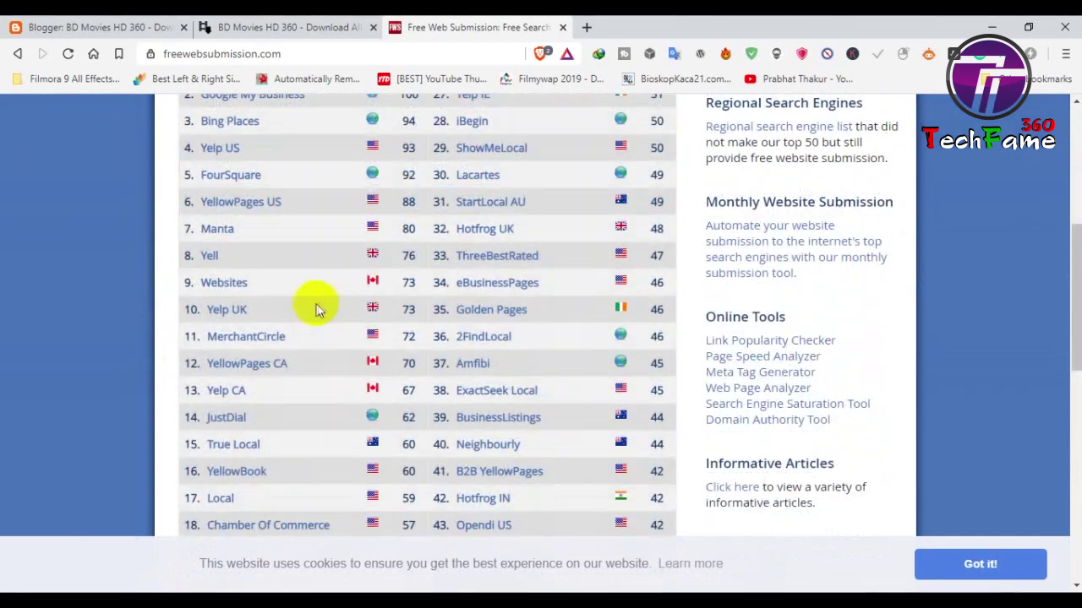
{"action": "scroll", "coordinate": [322, 302], "scroll_direction": "up", "scroll_amount": 5}
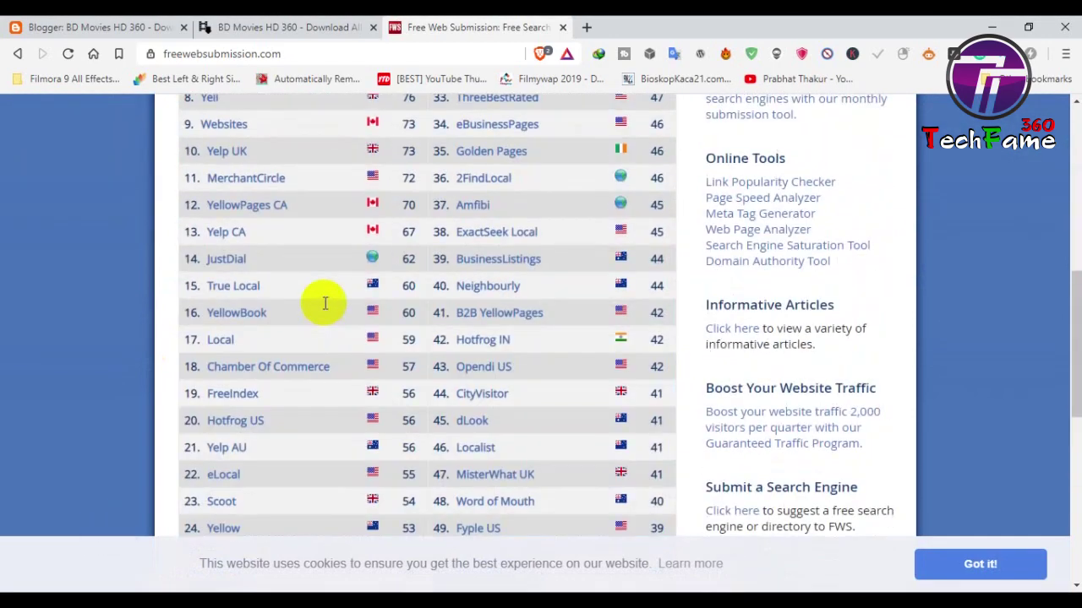
{"action": "scroll", "coordinate": [324, 304], "scroll_direction": "down", "scroll_amount": 2}
{"action": "scroll", "coordinate": [322, 305], "scroll_direction": "up", "scroll_amount": 8}
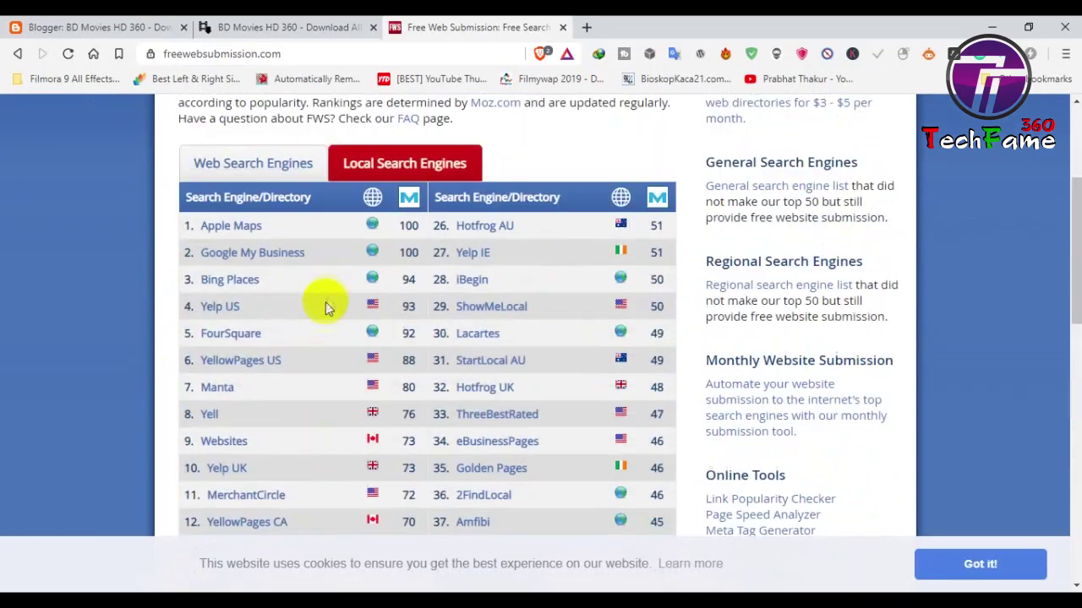
{"action": "left_click", "coordinate": [262, 404]}
{"action": "scroll", "coordinate": [339, 312], "scroll_direction": "down", "scroll_amount": 10}
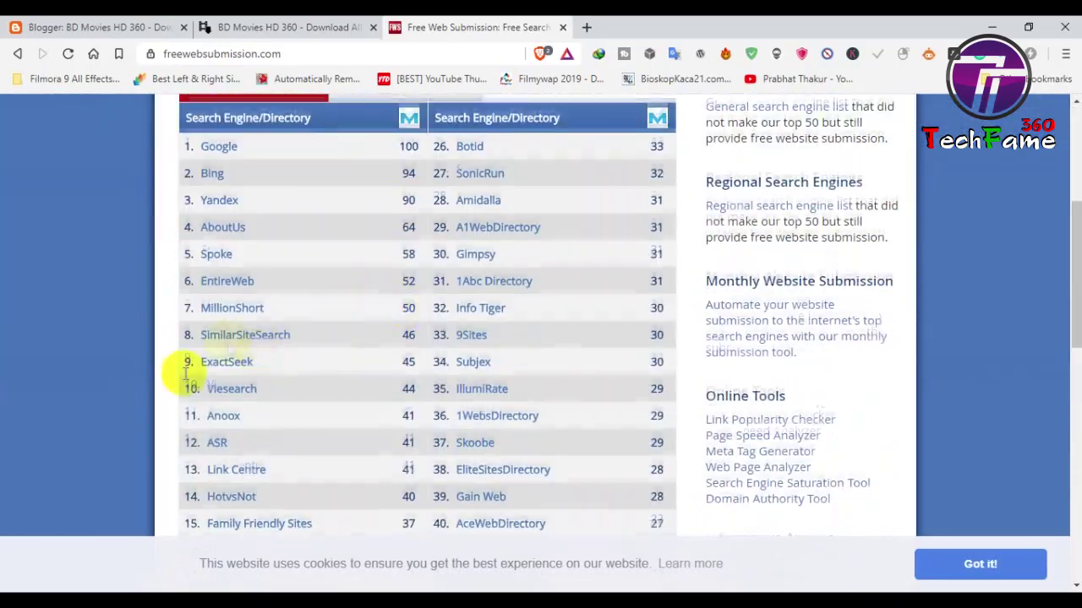
{"action": "left_click", "coordinate": [344, 259]}
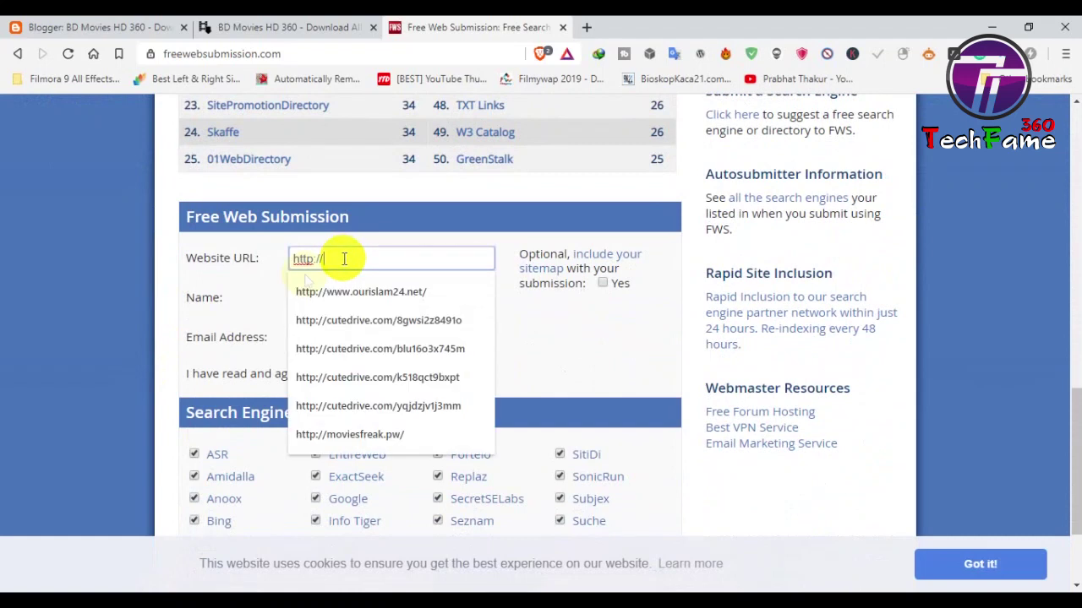
{"action": "left_click", "coordinate": [314, 26]}
{"action": "left_click", "coordinate": [266, 54]}
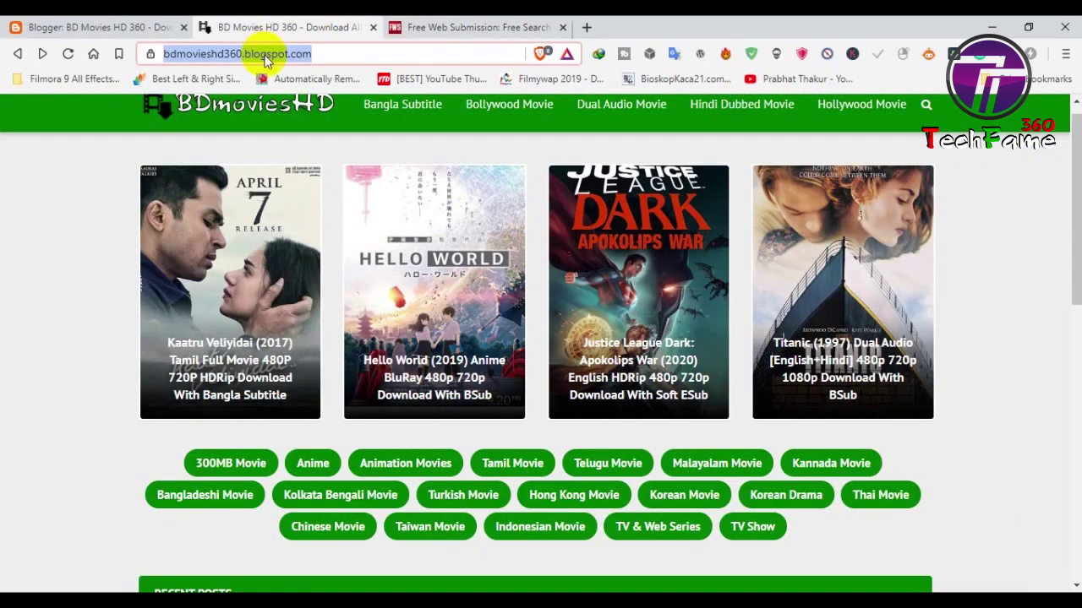
{"action": "key", "text": "ctrl+c"}
{"action": "left_click", "coordinate": [464, 26]}
{"action": "left_click_drag", "start_coordinate": [338, 259], "coordinate": [275, 259]}
{"action": "key", "text": "ctrl+v"}
- Start filling the submission form's Name field, and switch to Blogger to open the blog's settings
{"action": "left_click", "coordinate": [330, 295]}
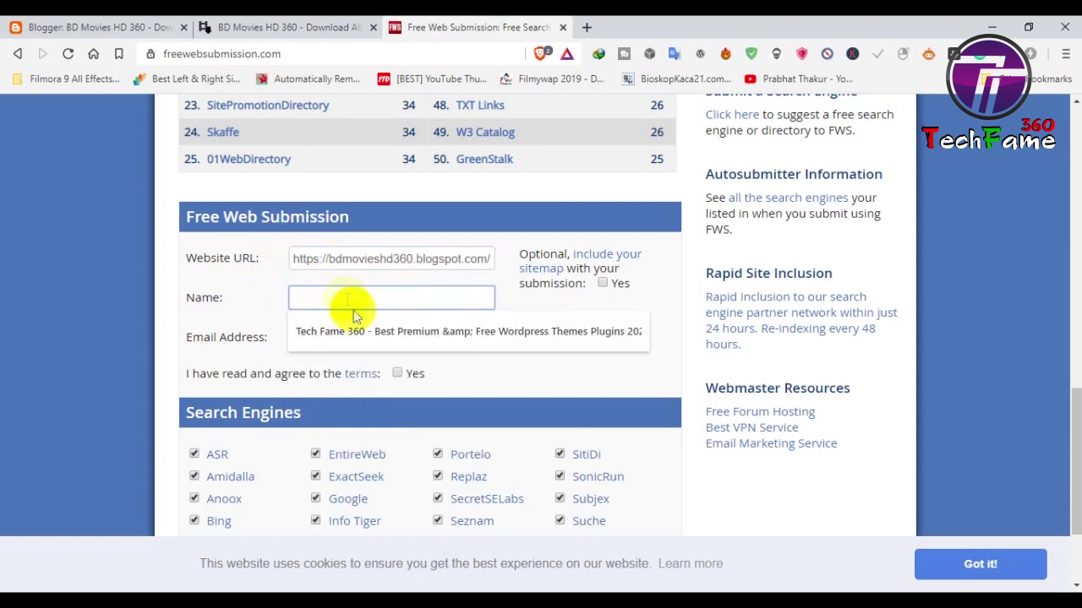
{"action": "left_click", "coordinate": [290, 28]}
{"action": "left_click", "coordinate": [116, 26]}
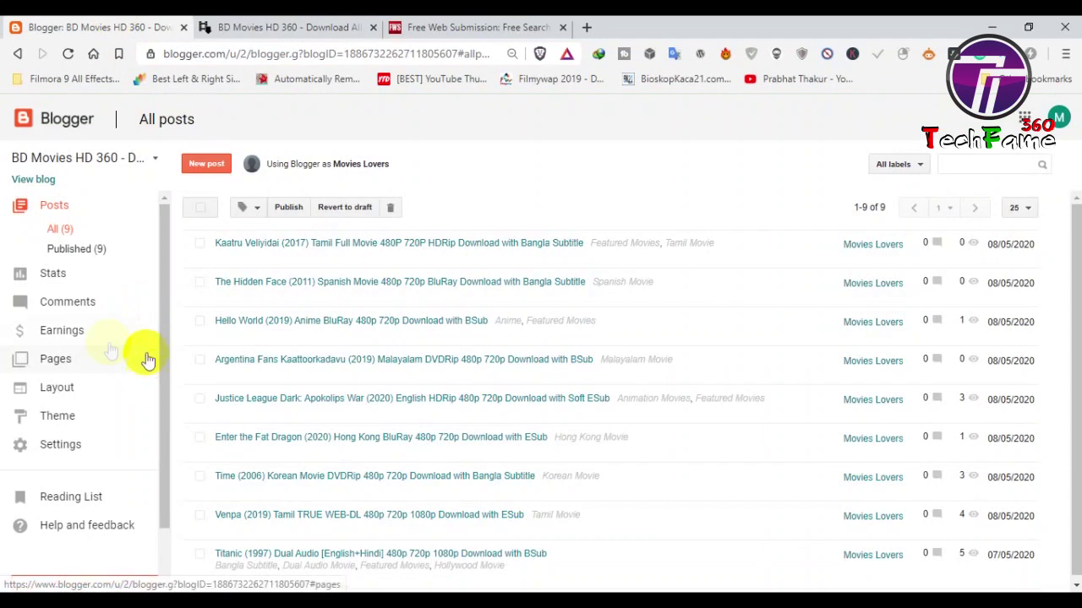
{"action": "left_click", "coordinate": [65, 452]}
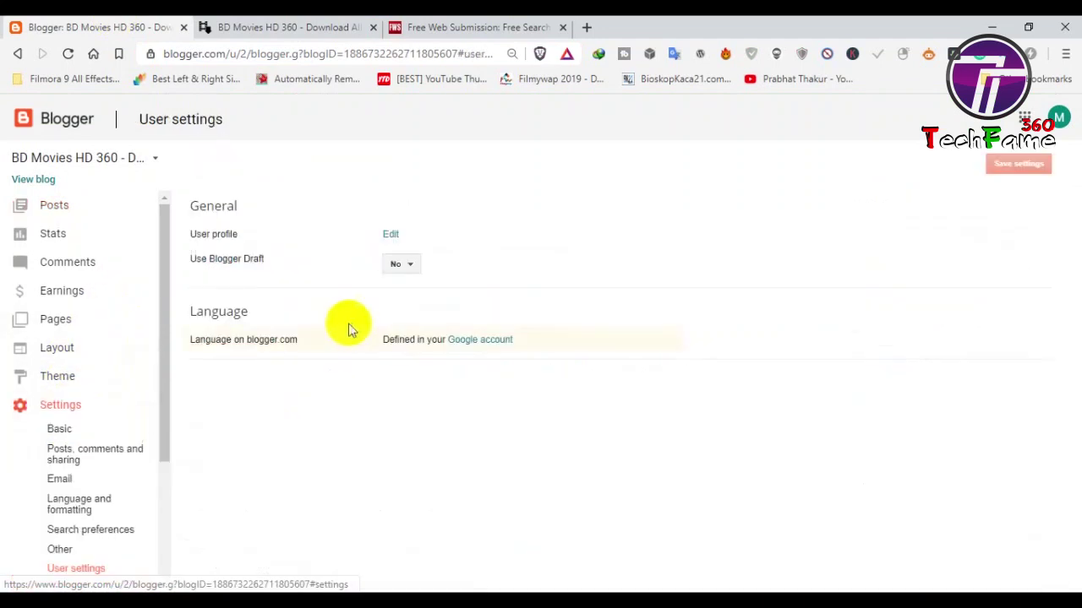